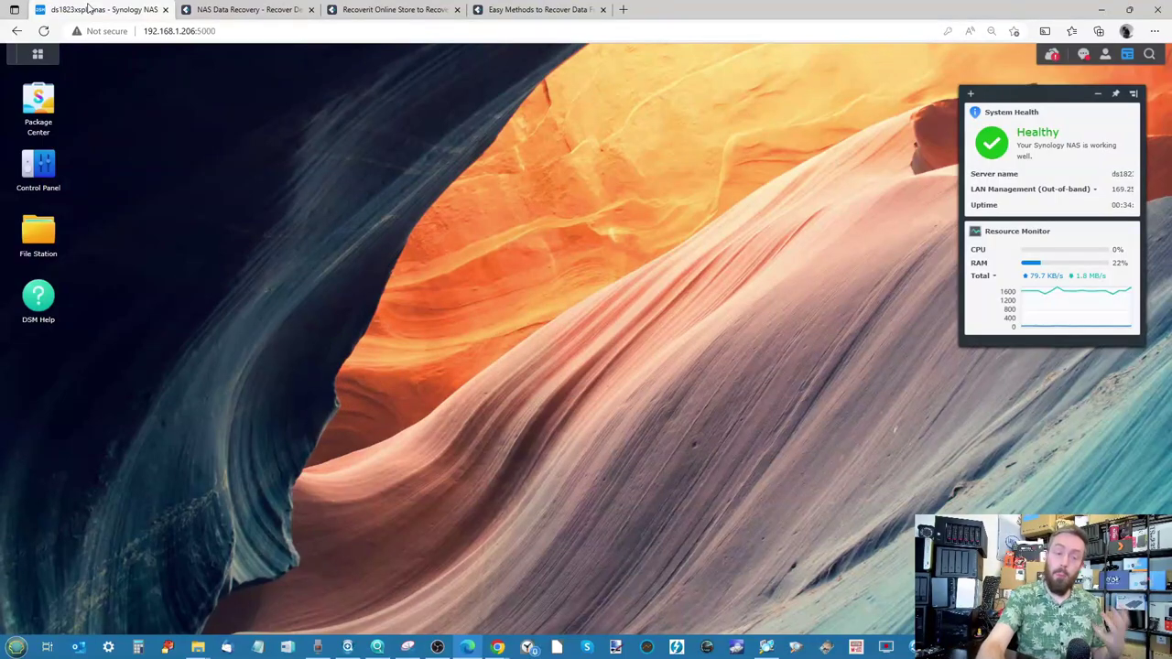
# Switch from the DSM desktop to the Wondershare NAS Data Recovery browser tab.
pyautogui.click(226, 14)
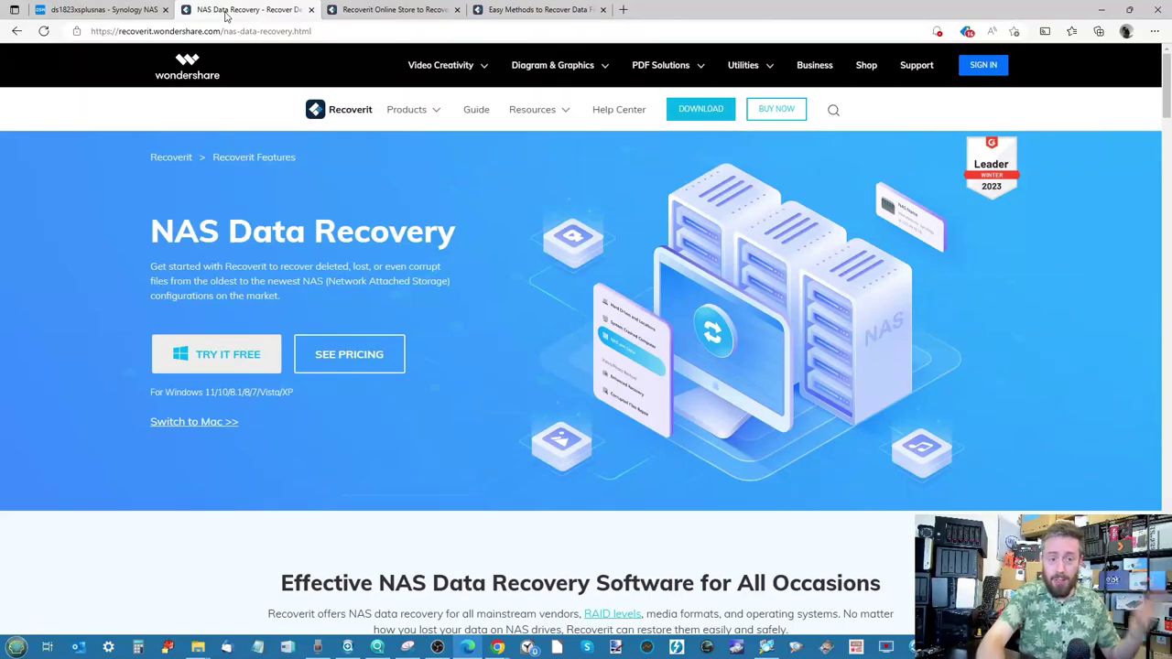
# Glance back at the NAS desktop, then return to the NAS Data Recovery page.
pyautogui.click(137, 11)
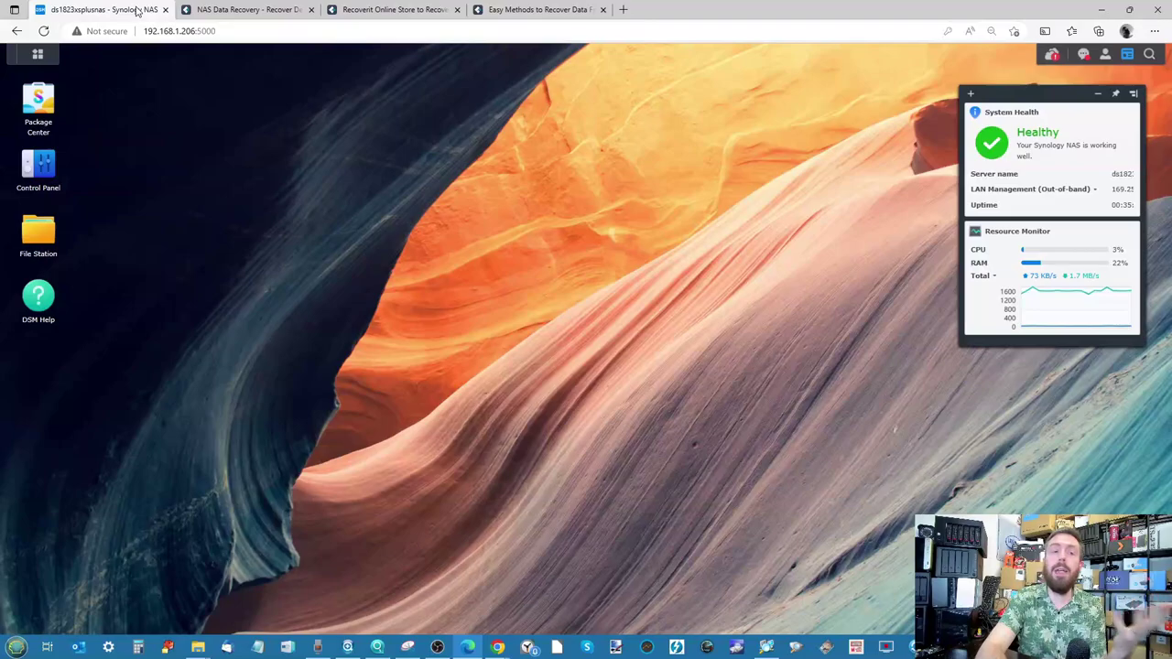
pyautogui.moveTo(221, 16)
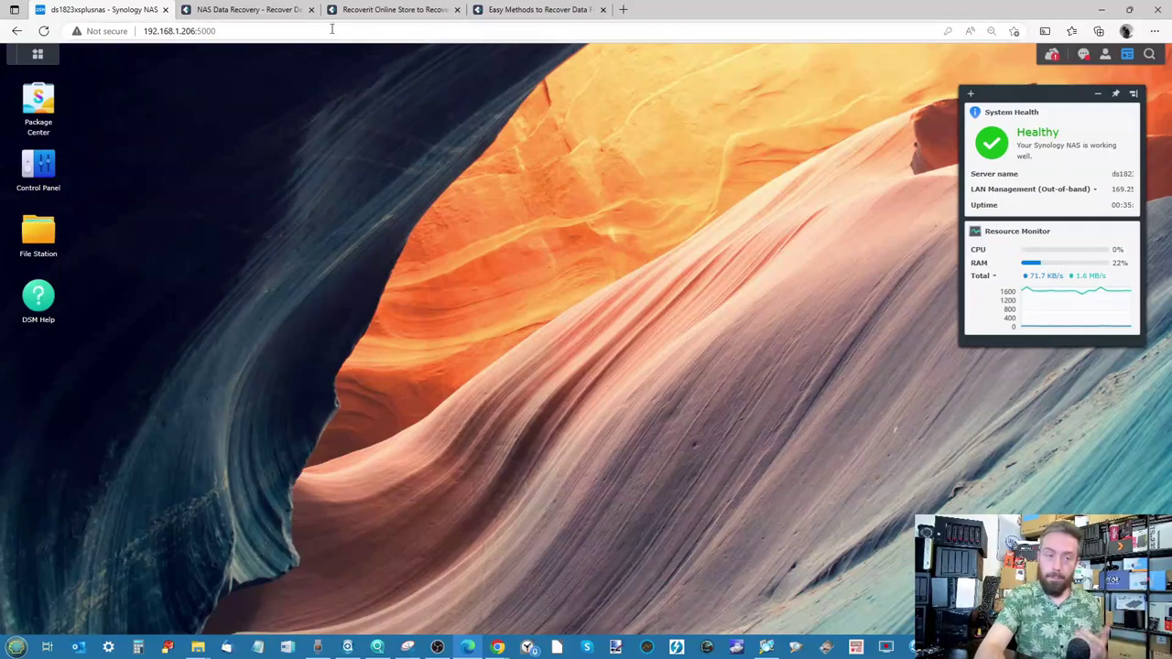
pyautogui.click(272, 7)
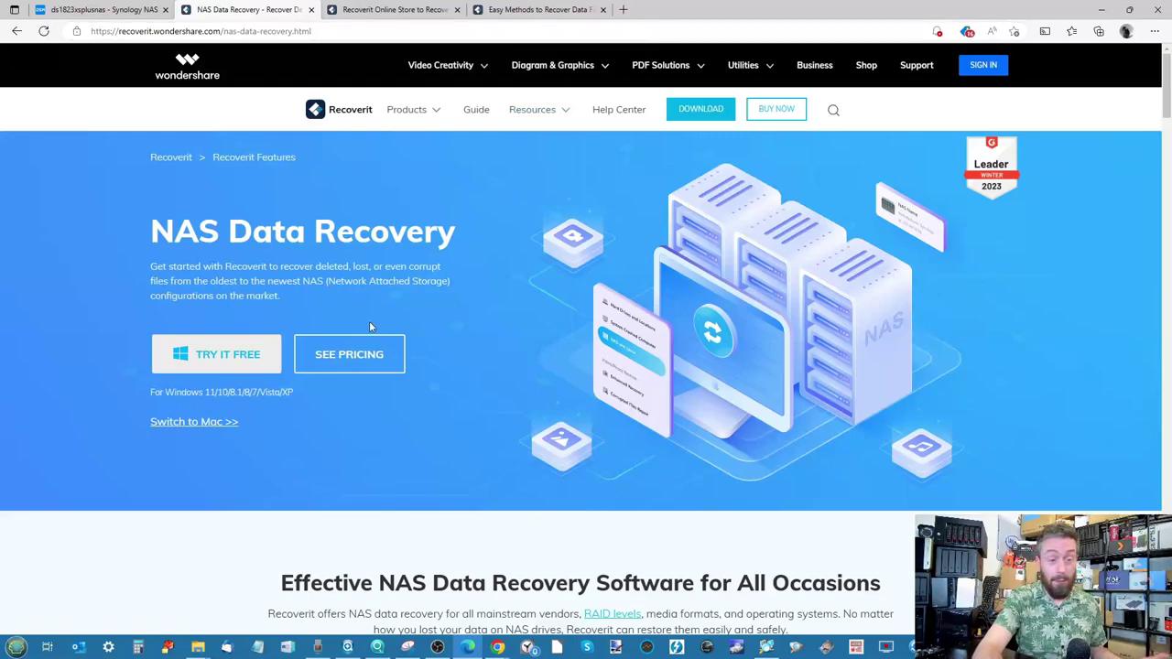
# Open the SEE PRICING link in a new tab, view the Recoverit store, then go back to DSM.
pyautogui.rightClick(366, 355)
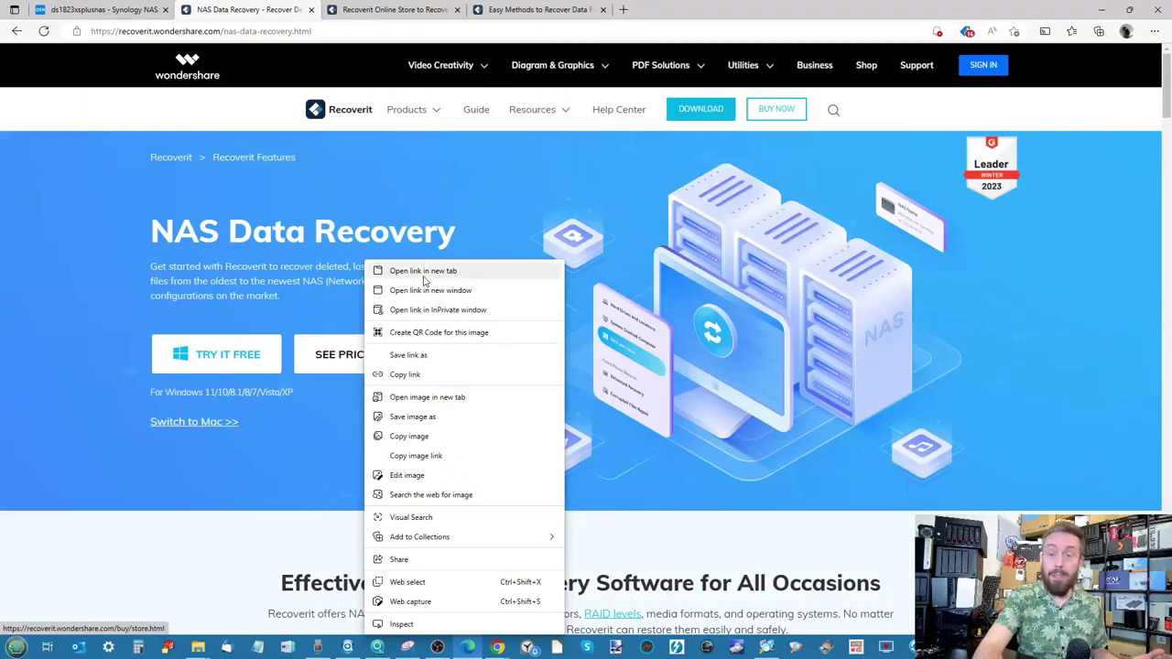
pyautogui.click(421, 272)
pyautogui.click(380, 9)
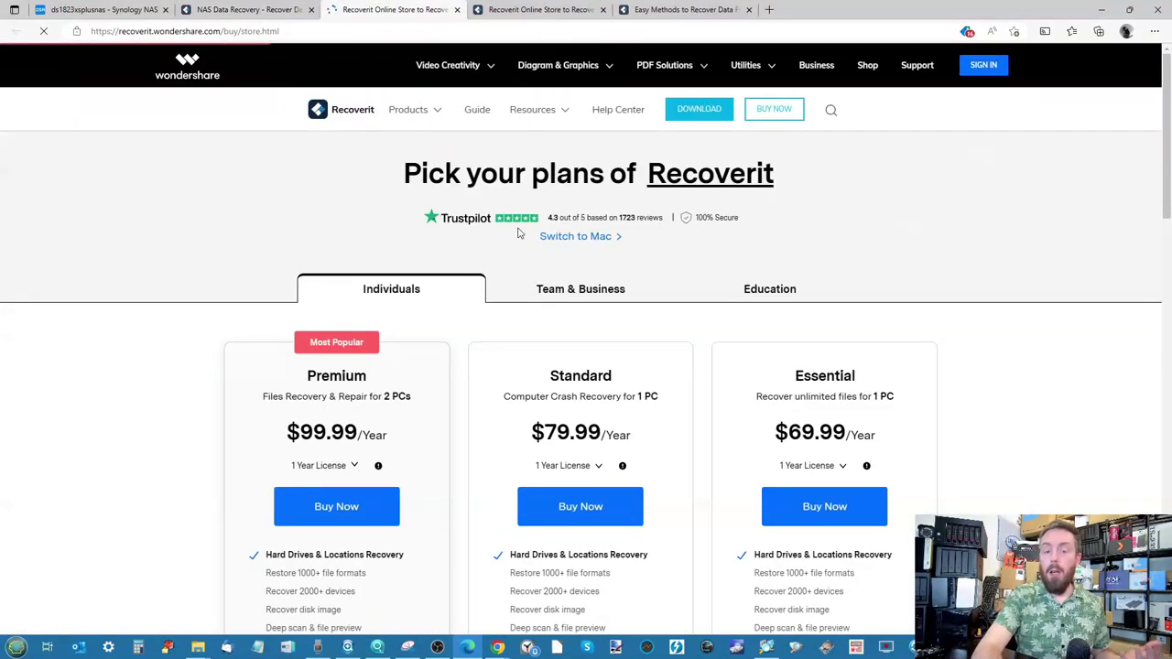
pyautogui.click(108, 9)
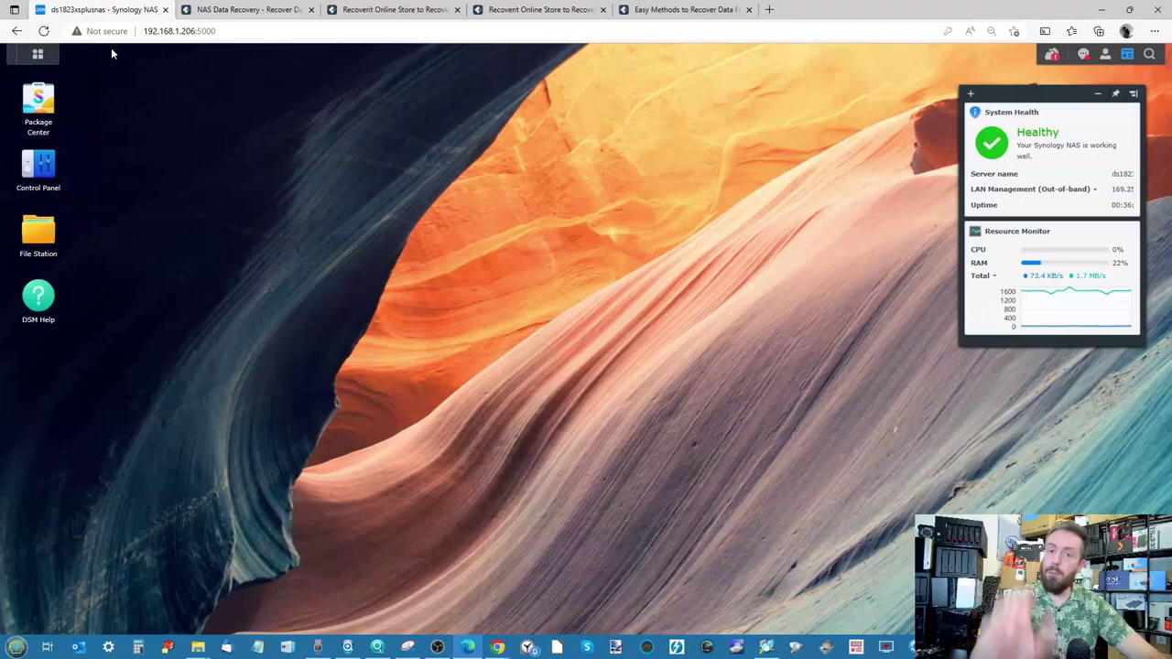
# In File Station, browse Multimedia and Virtual Images' PLEX TEST MEDIA and 1080p & 4K Test Files folders.
pyautogui.click(39, 231)
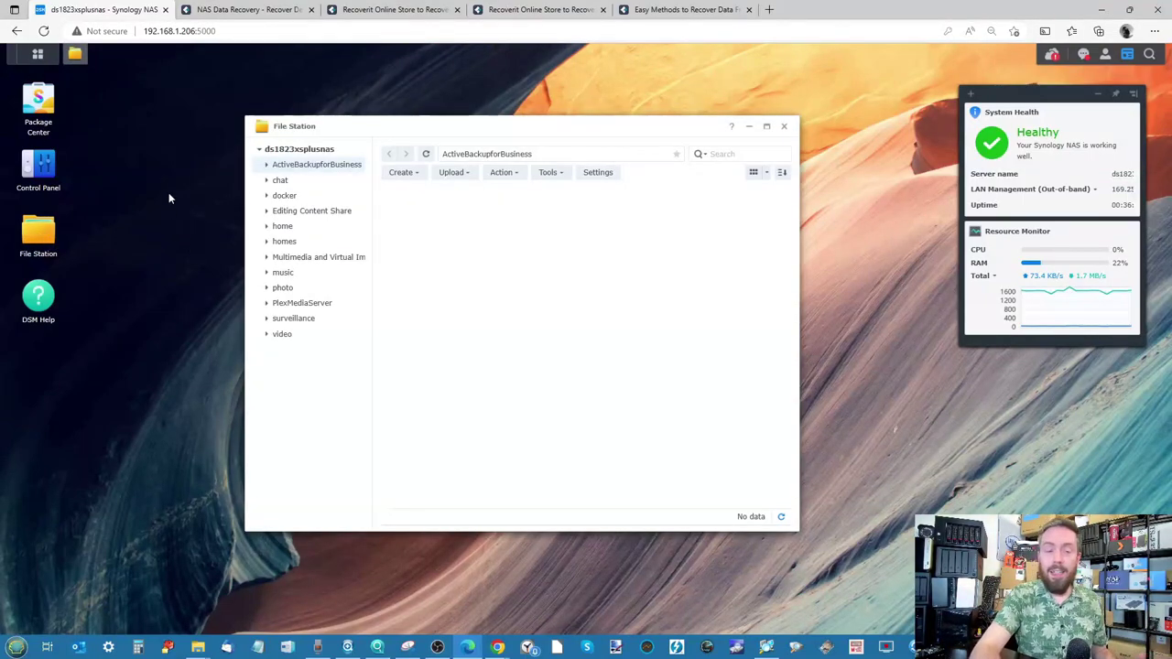
pyautogui.click(330, 261)
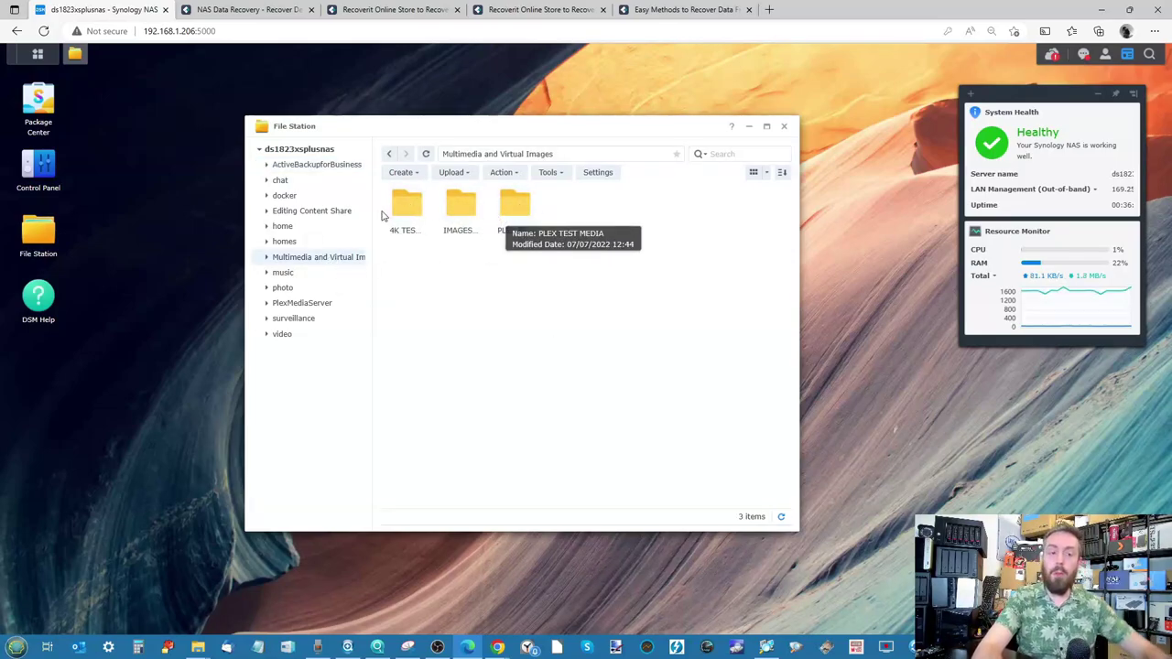
pyautogui.doubleClick(508, 214)
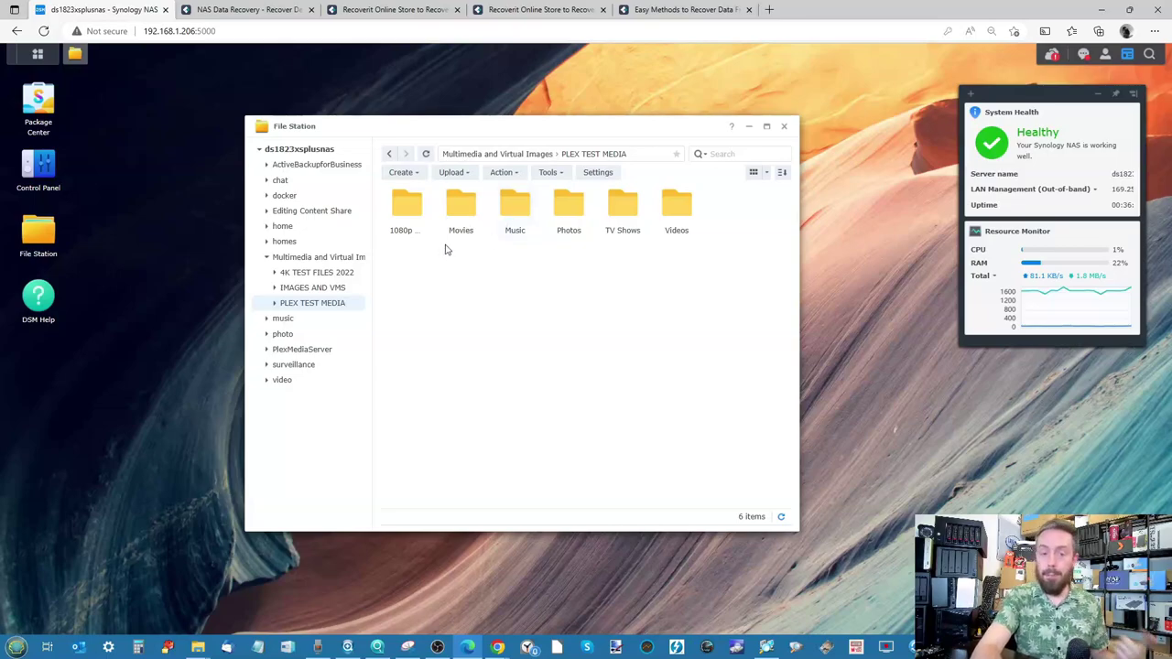
pyautogui.doubleClick(414, 203)
pyautogui.rightClick(523, 244)
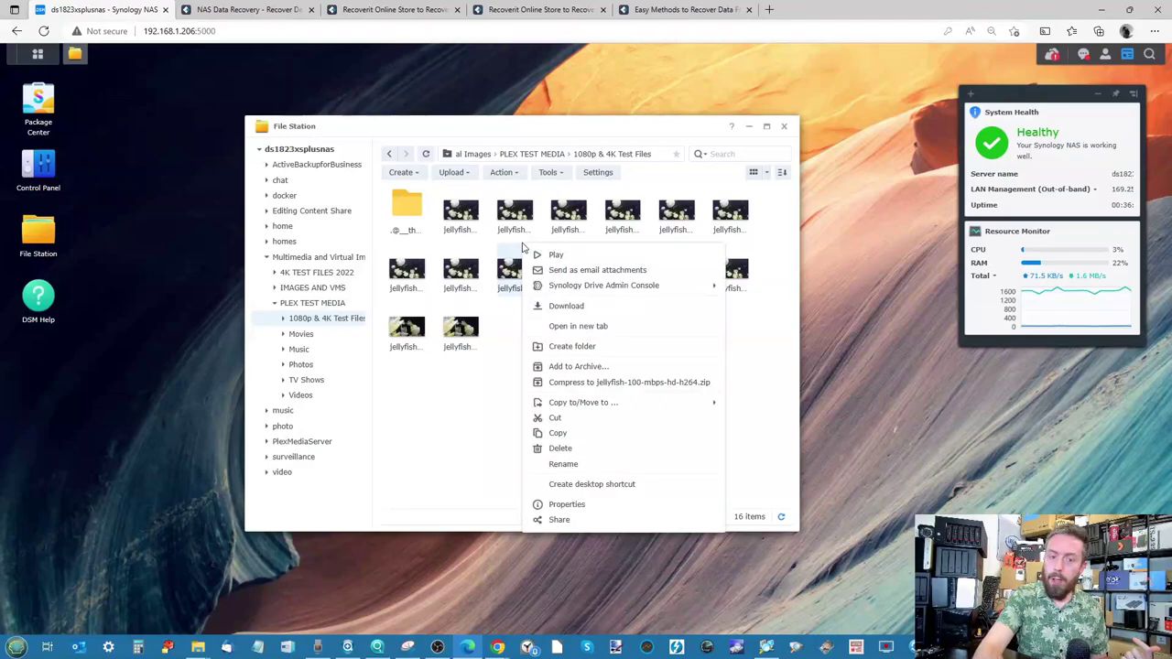
pyautogui.click(510, 222)
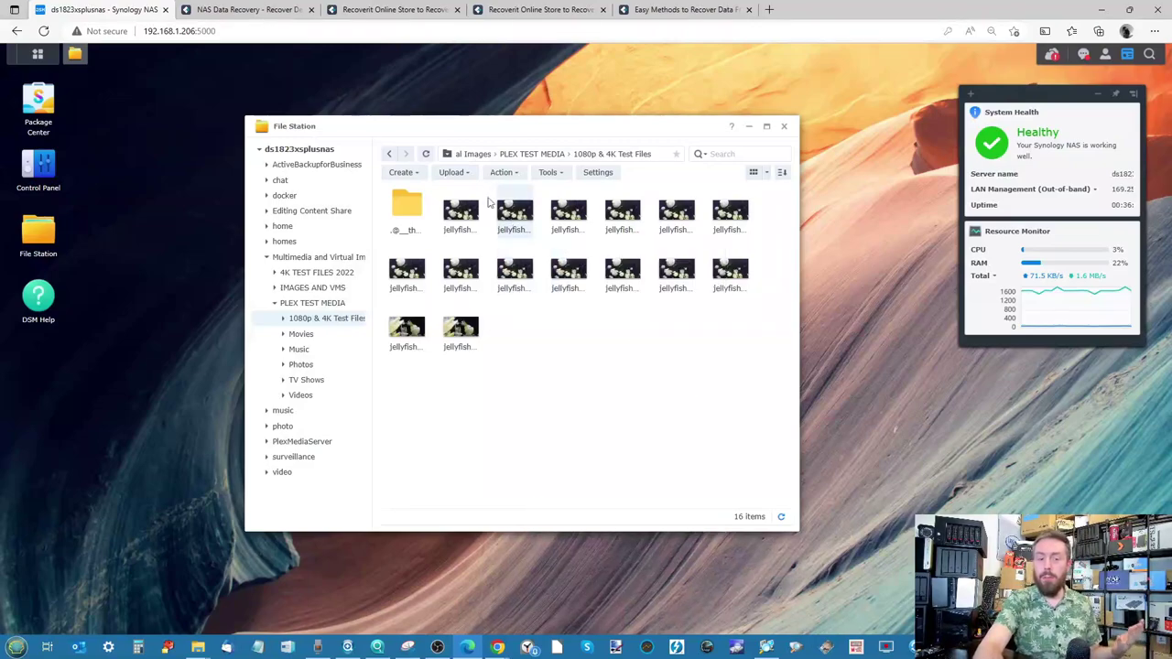
pyautogui.click(471, 156)
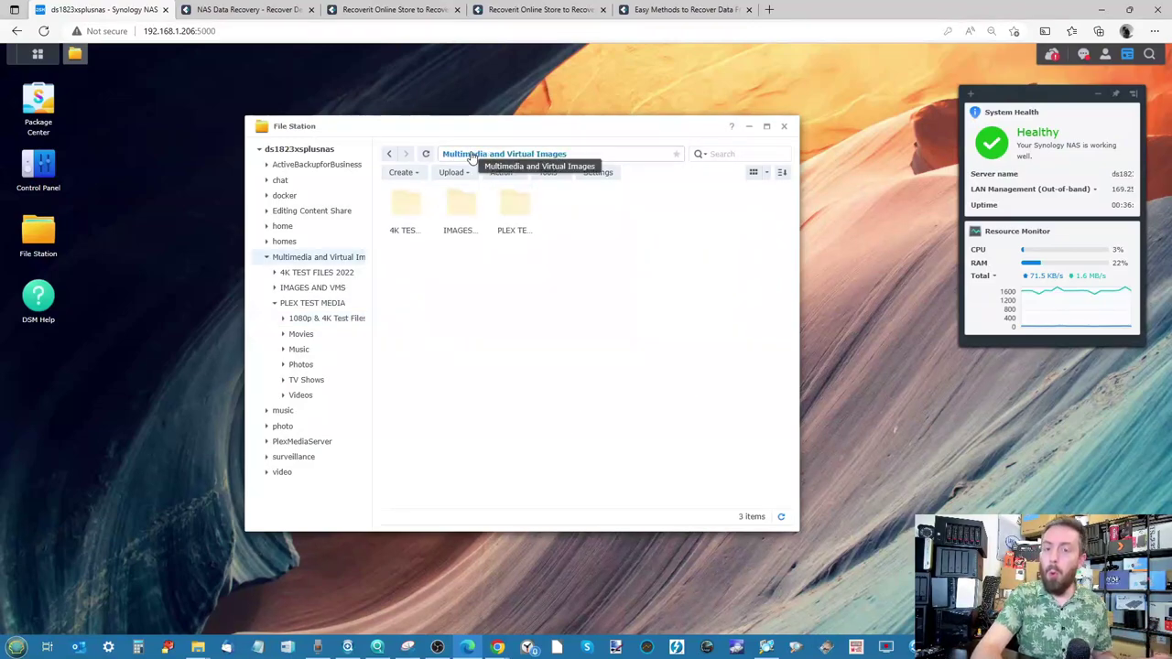
pyautogui.doubleClick(514, 223)
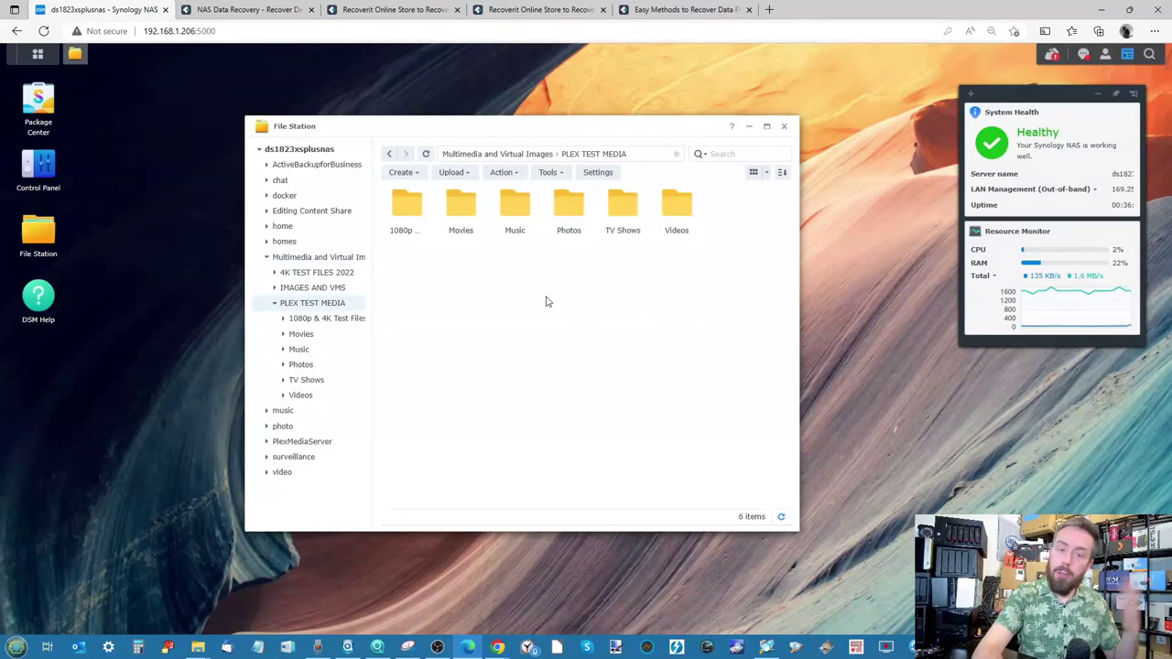
pyautogui.click(390, 154)
# Select the share's three folders and delete them, confirming the deletion.
pyautogui.moveTo(575, 243); pyautogui.dragTo(410, 203)
pyautogui.press('Delete')
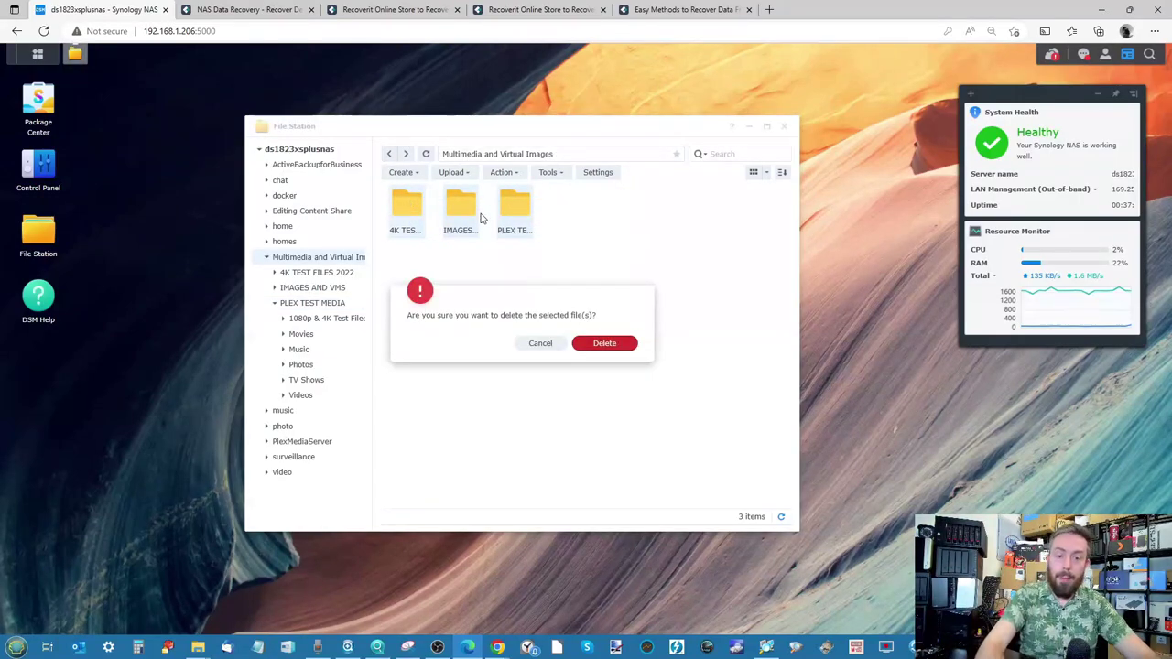
pyautogui.click(605, 343)
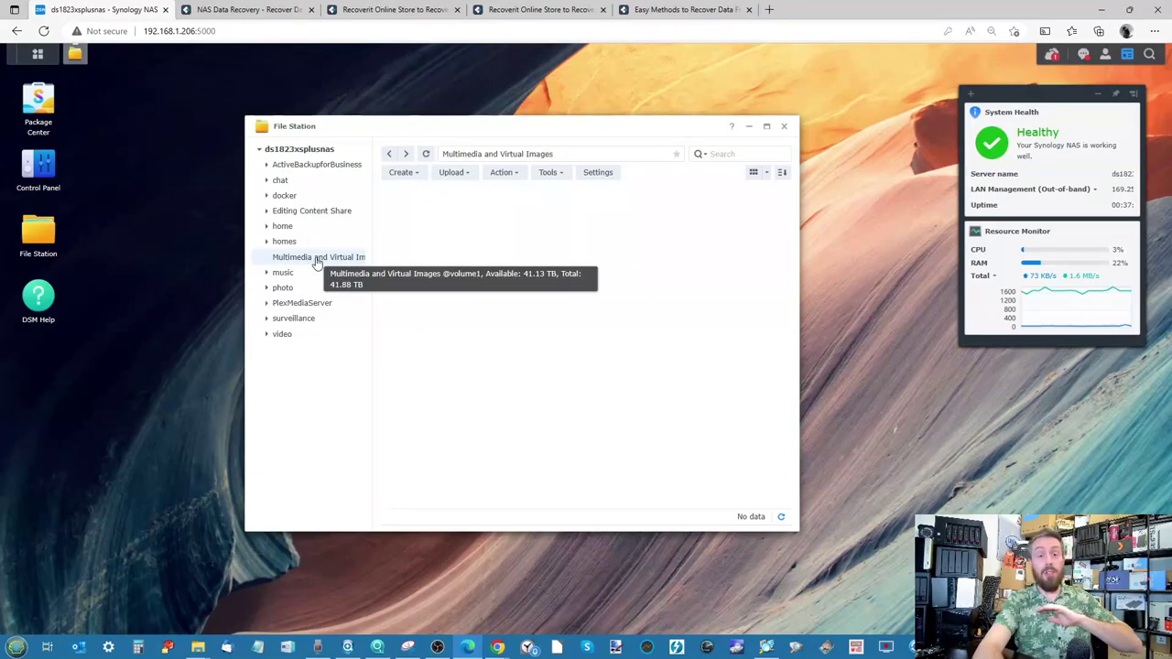
pyautogui.click(44, 170)
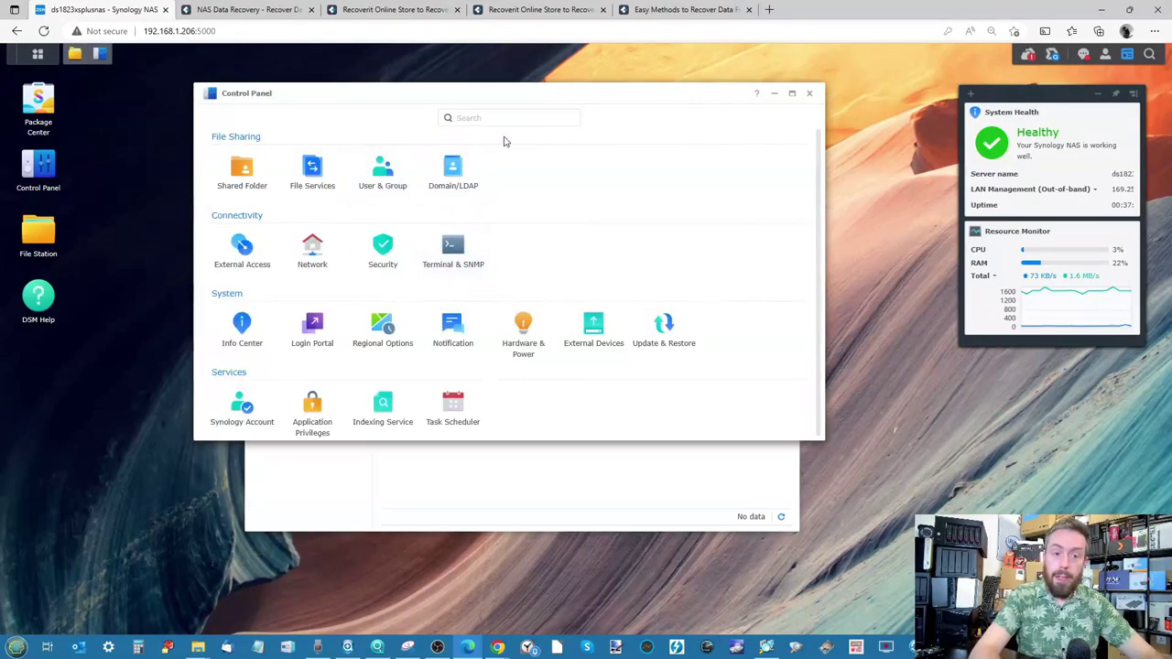
pyautogui.click(242, 169)
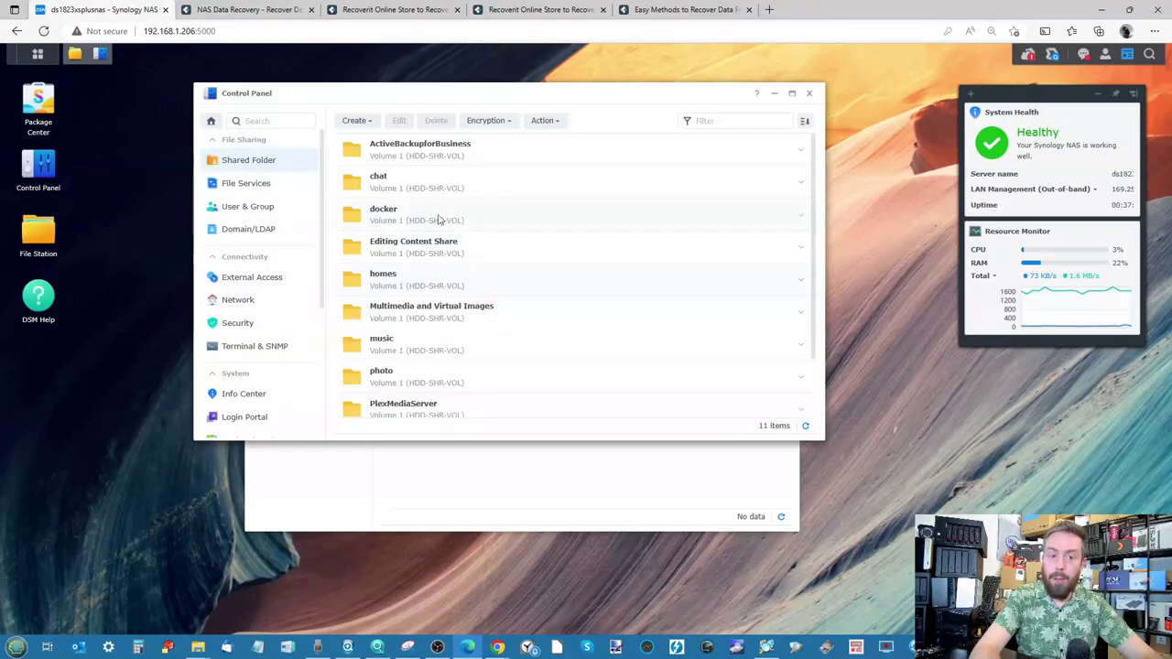
pyautogui.scroll(-1, 421, 188)
pyautogui.click(432, 286)
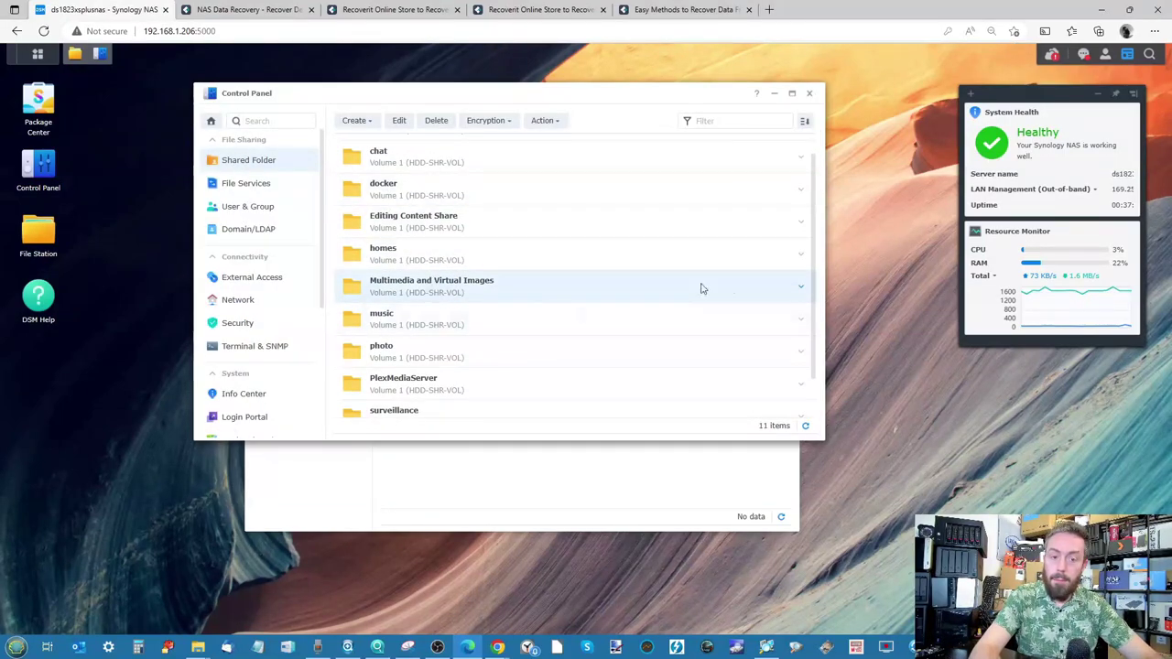
pyautogui.click(803, 287)
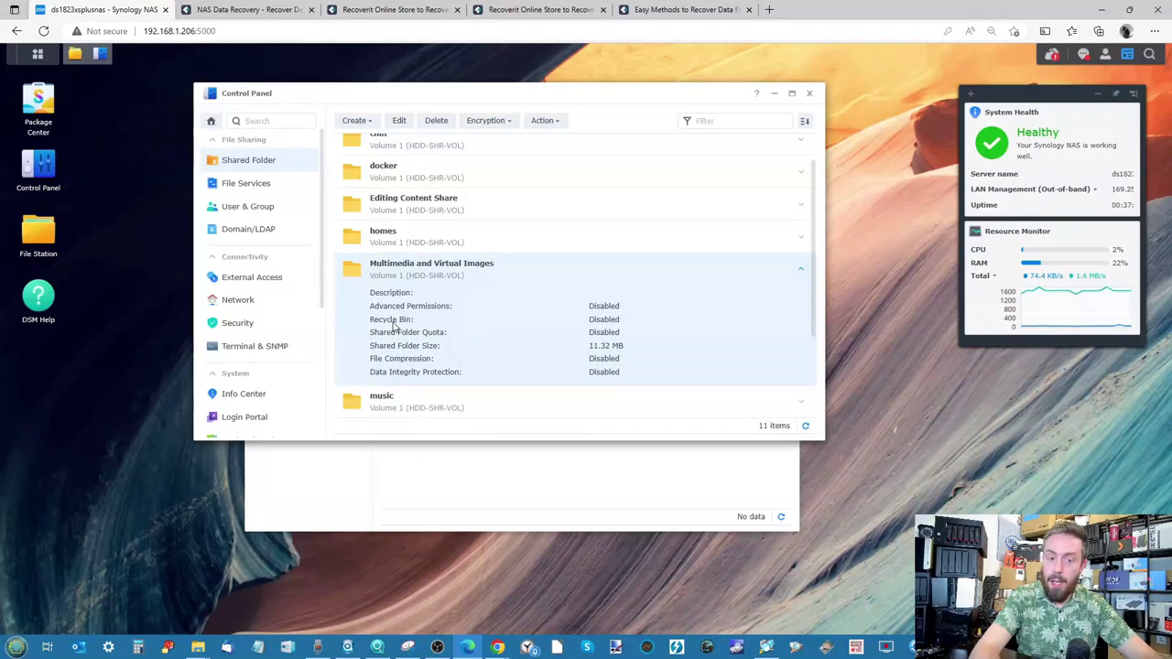
pyautogui.scroll(5, 620, 333)
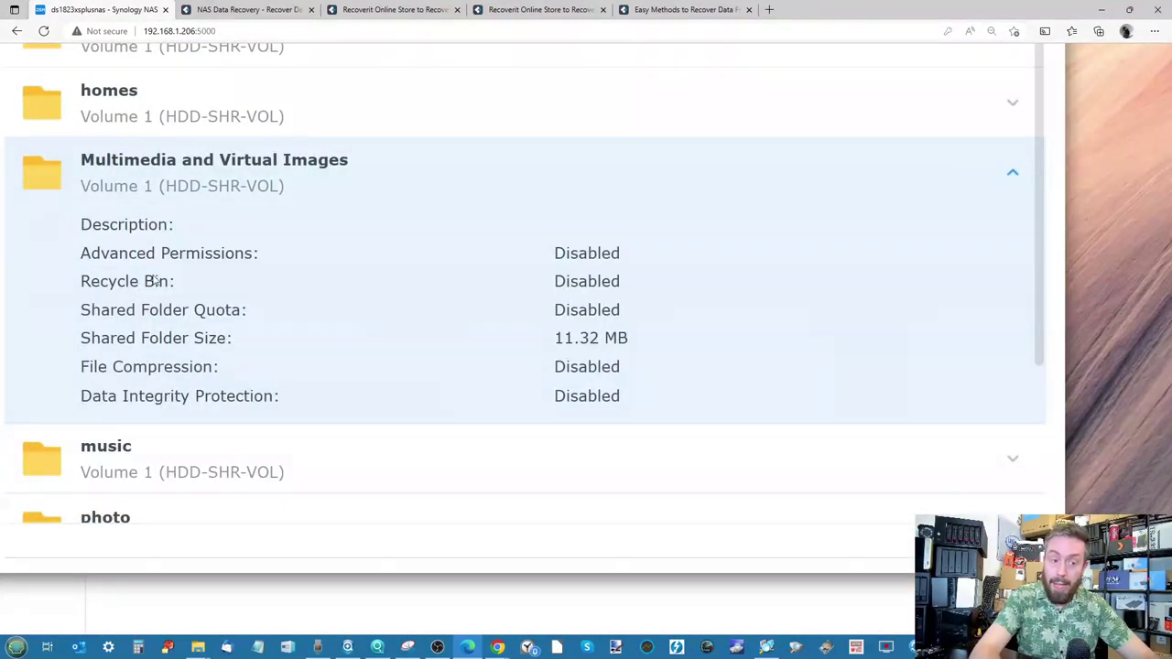
pyautogui.scroll(-5, 602, 316)
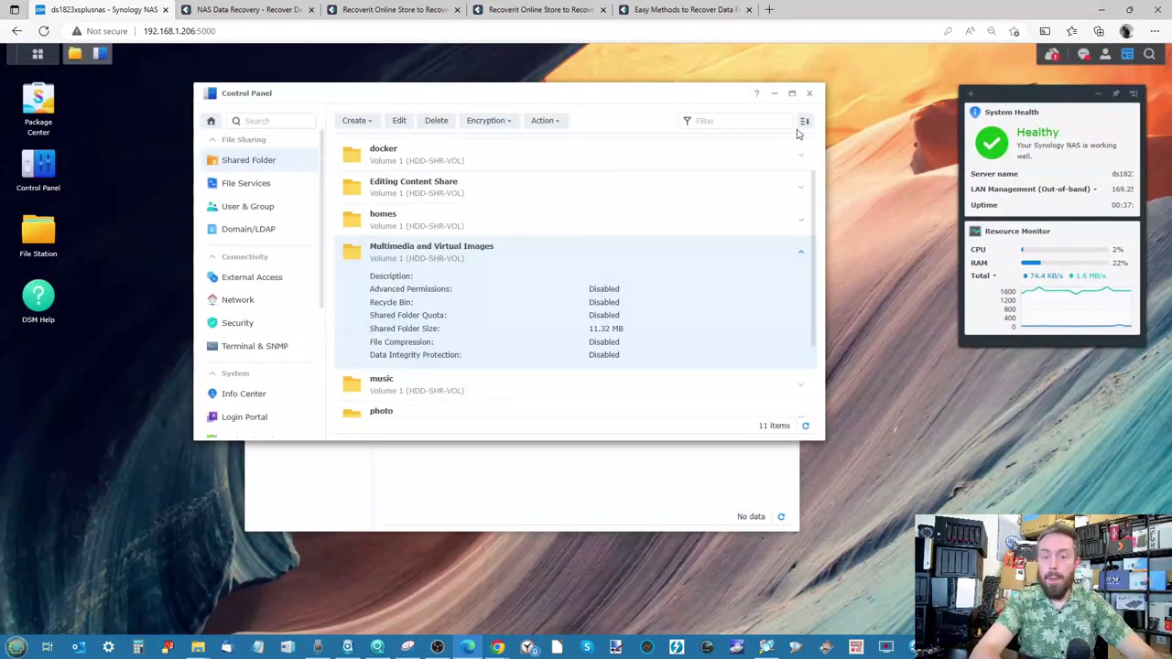
pyautogui.click(808, 92)
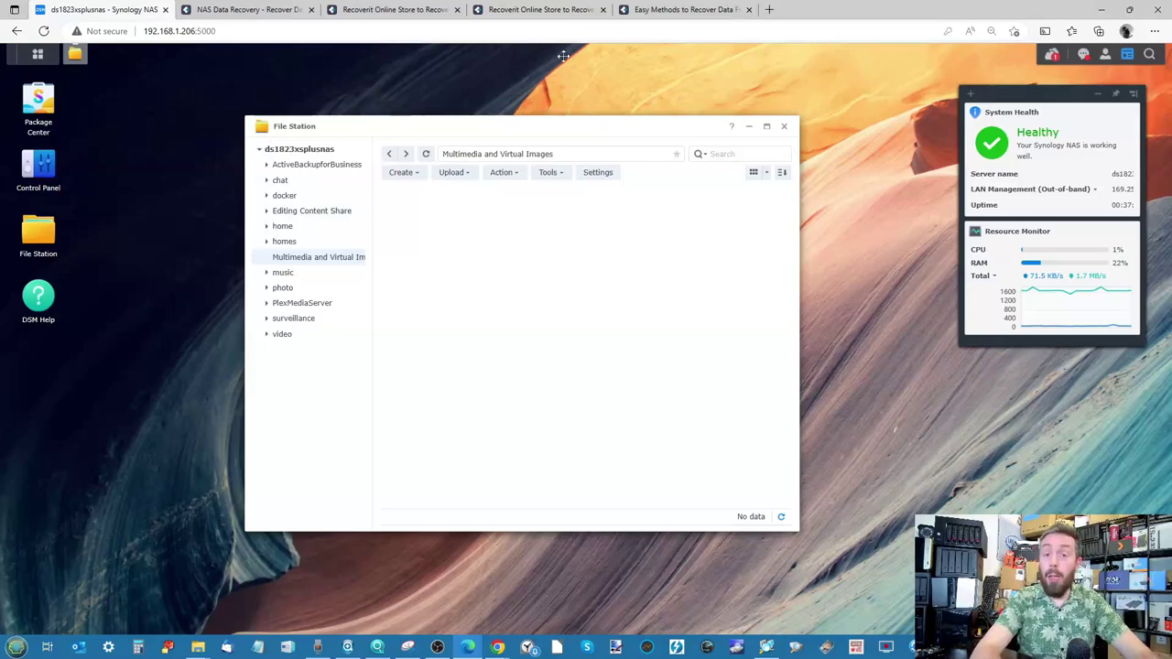
# Restart the NAS from the admin account menu, then switch to the NAS Data Recovery tab.
pyautogui.click(1106, 55)
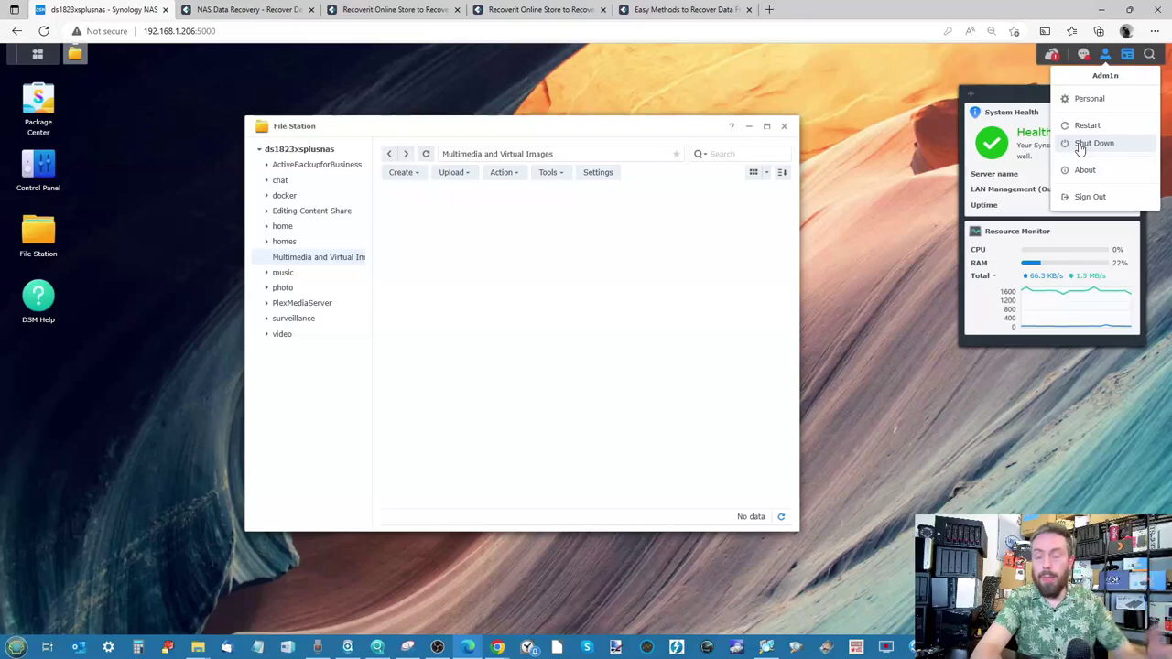
pyautogui.click(1079, 126)
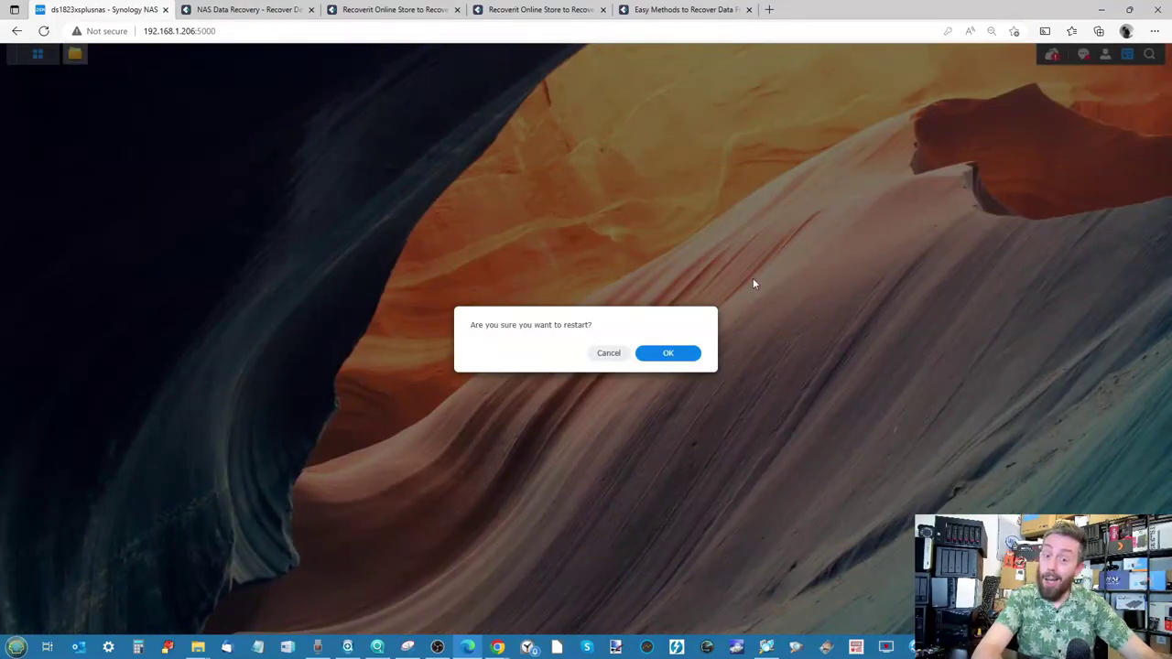
pyautogui.click(682, 353)
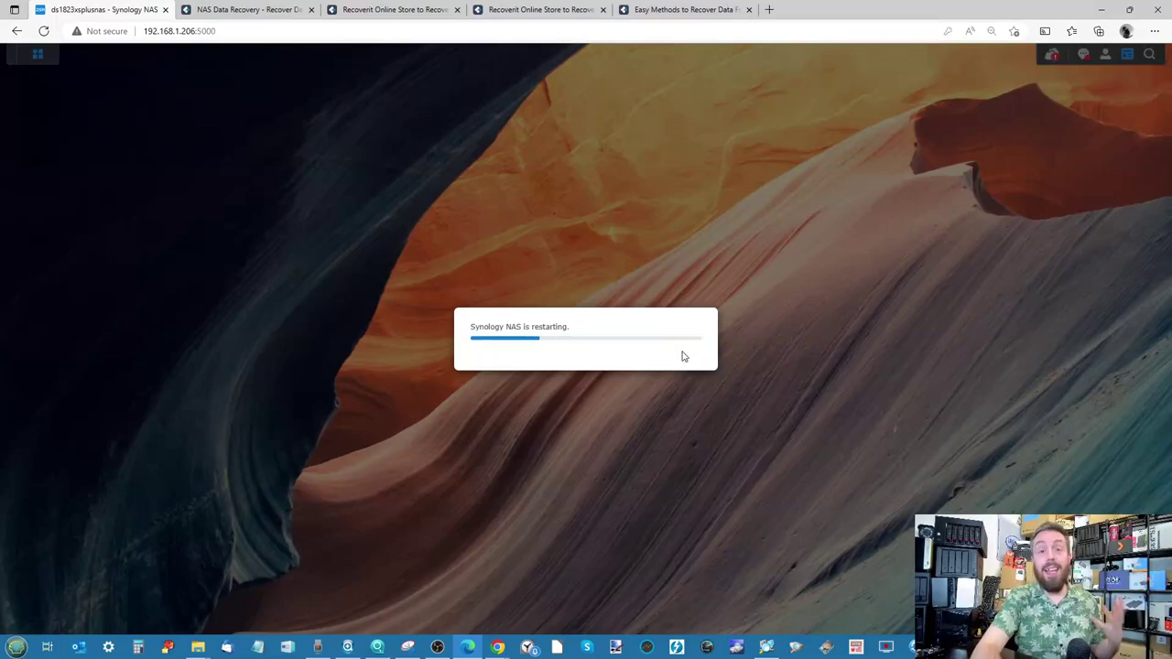
pyautogui.click(240, 9)
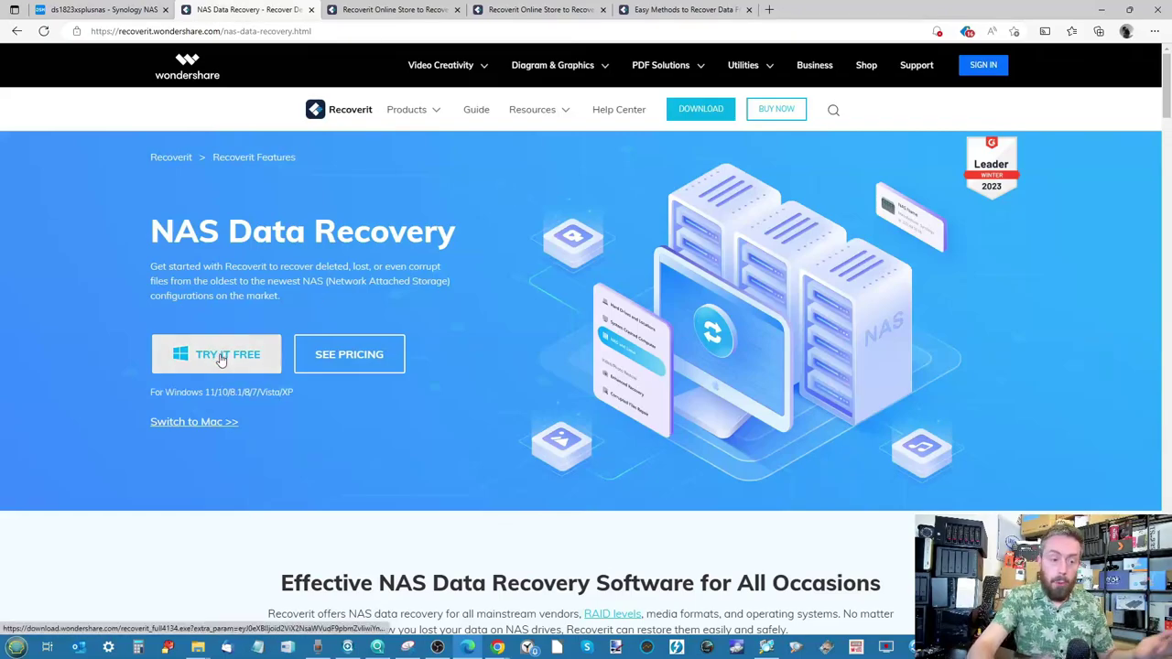
# Download the free Recoverit installer via TRY IT FREE, then return to the restarting Synology NAS tab.
pyautogui.click(219, 359)
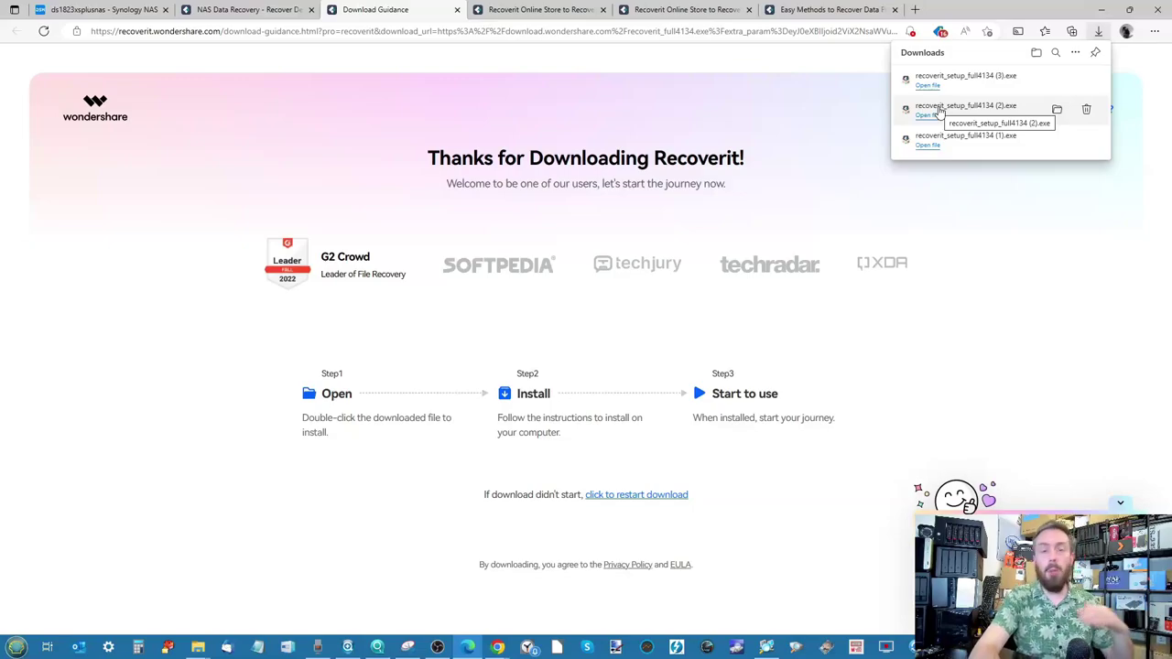
pyautogui.click(696, 105)
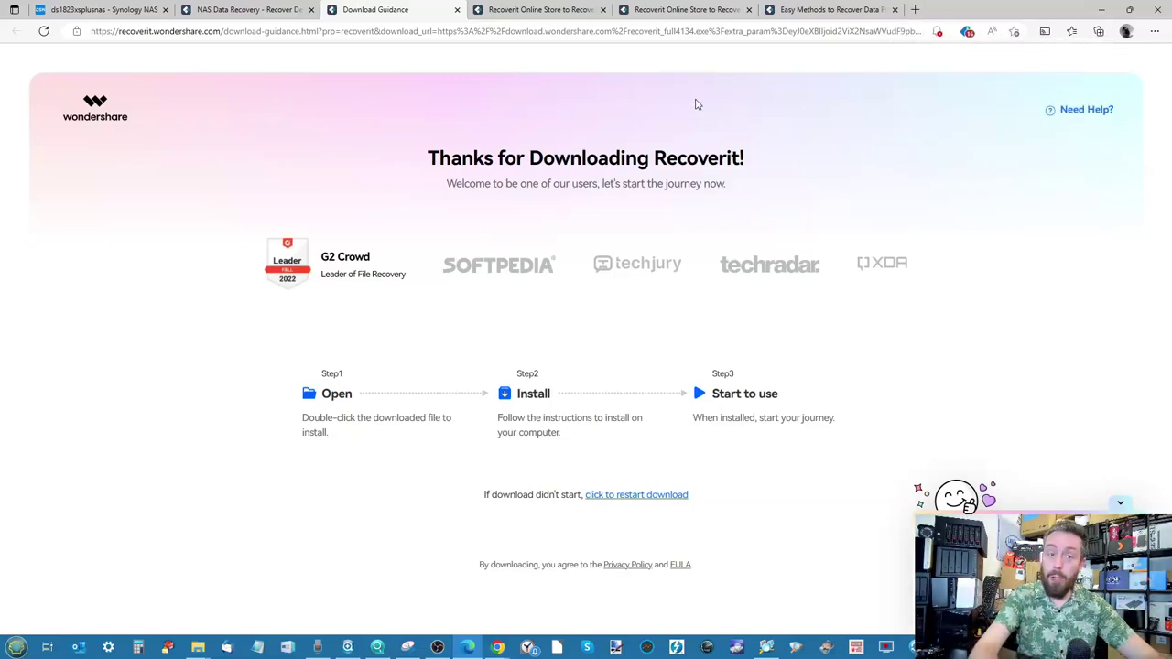
pyautogui.click(243, 9)
pyautogui.click(144, 11)
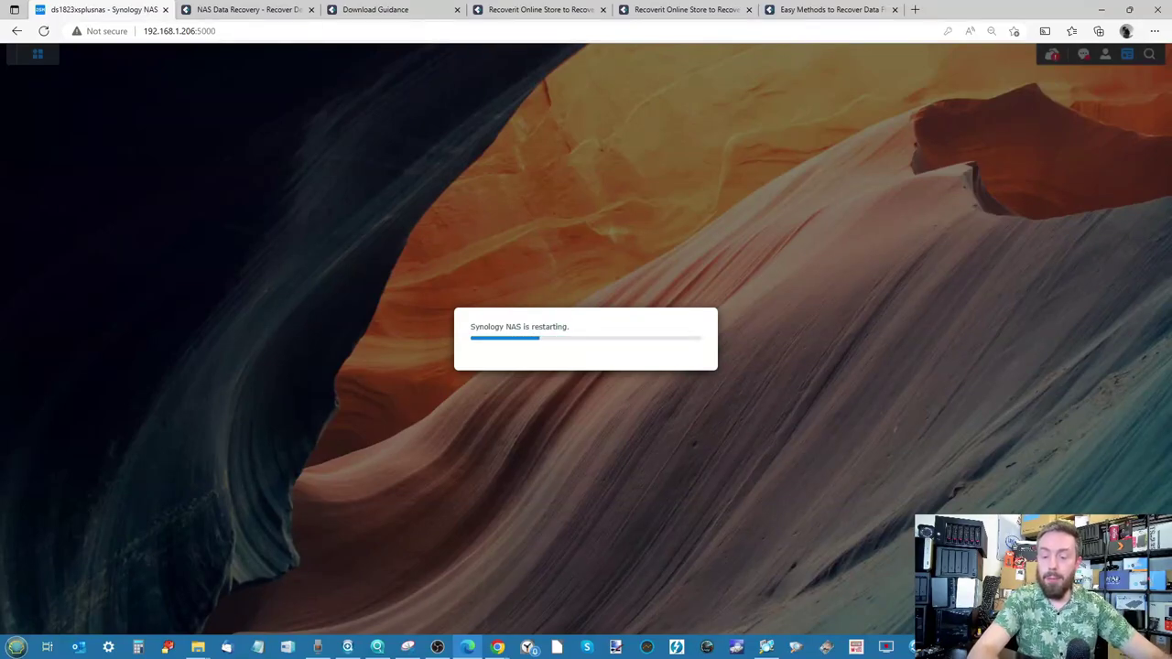
# Search the Start menu for 'reco' and launch Wondershare Recoverit.
pyautogui.click(16, 648)
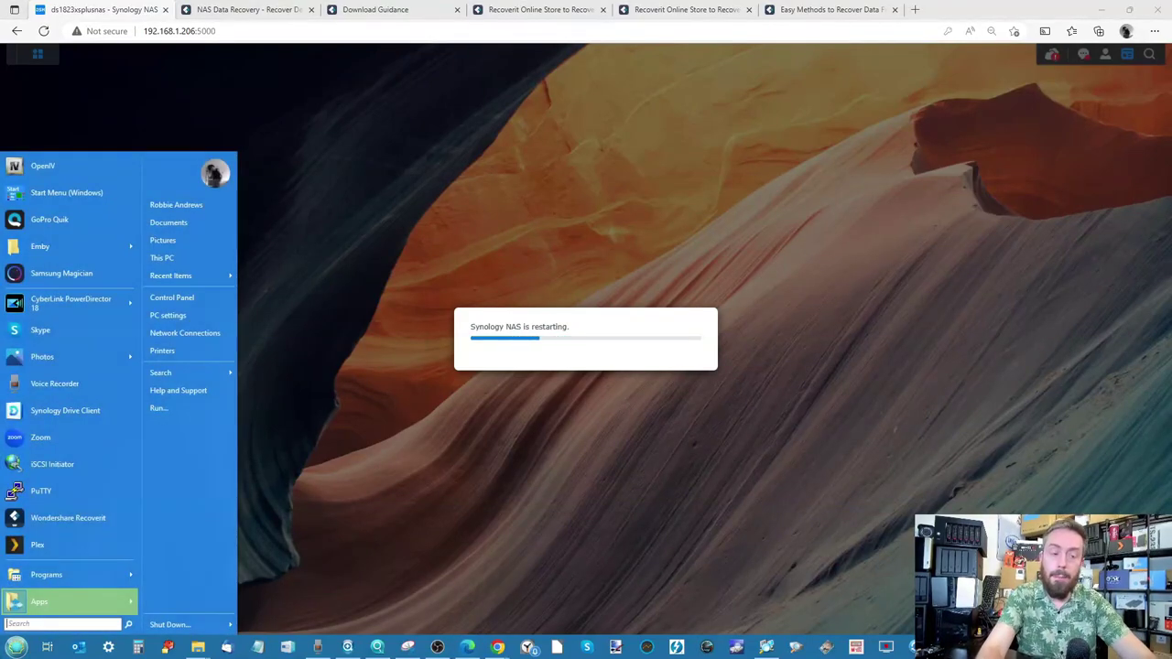
pyautogui.write('reco')
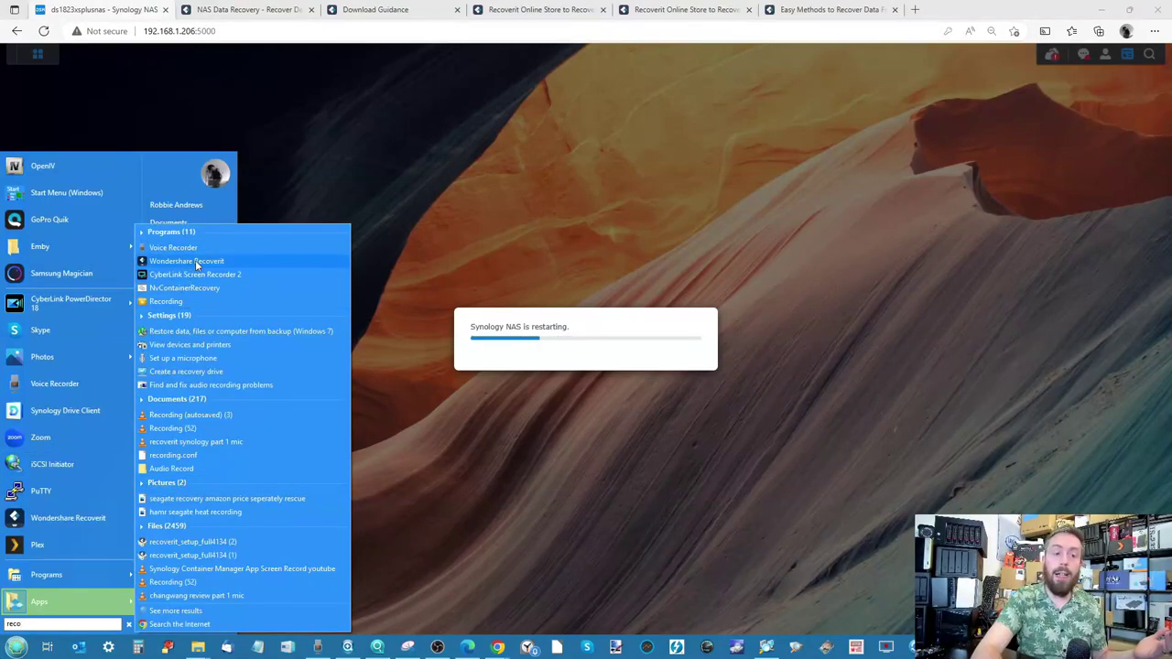
pyautogui.click(195, 263)
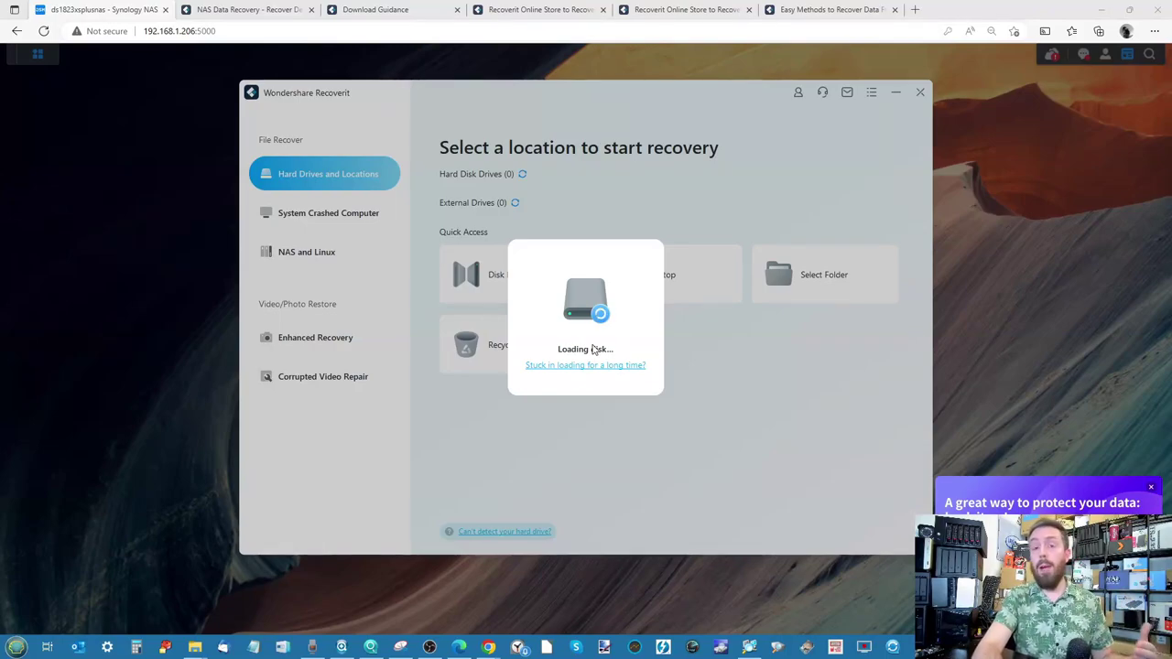
# View the Recoverit Online Store's Premium, Standard and Essential pricing plans.
pyautogui.click(540, 10)
pyautogui.scroll(-2, 592, 198)
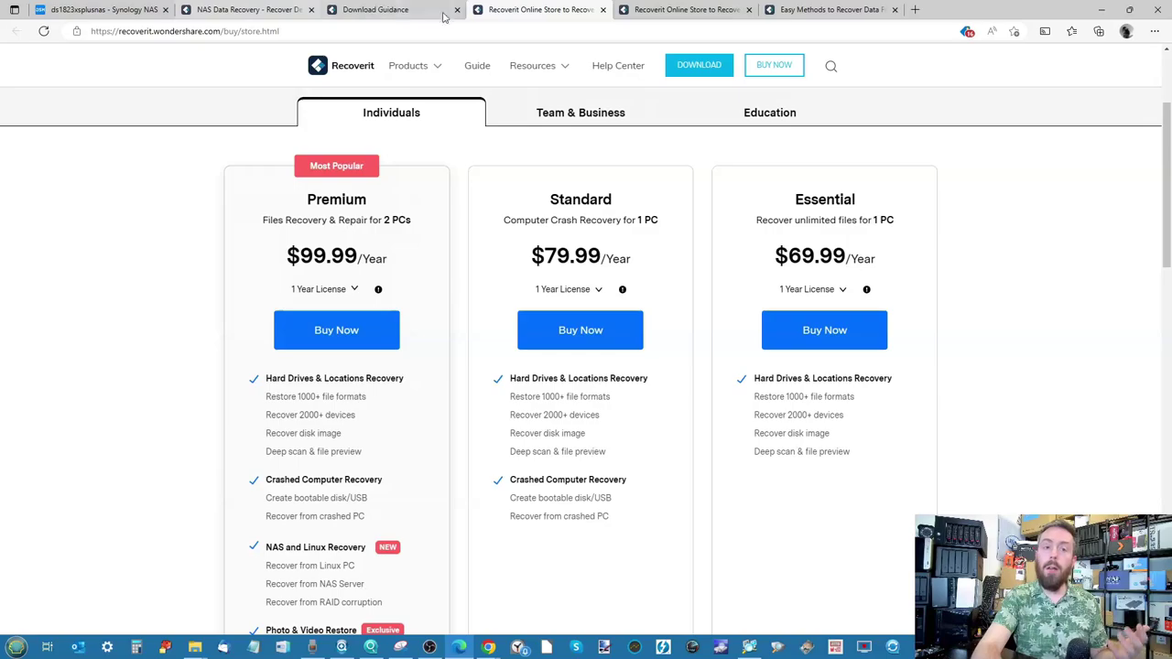
pyautogui.scroll(-1, 488, 217)
pyautogui.scroll(-1, 487, 216)
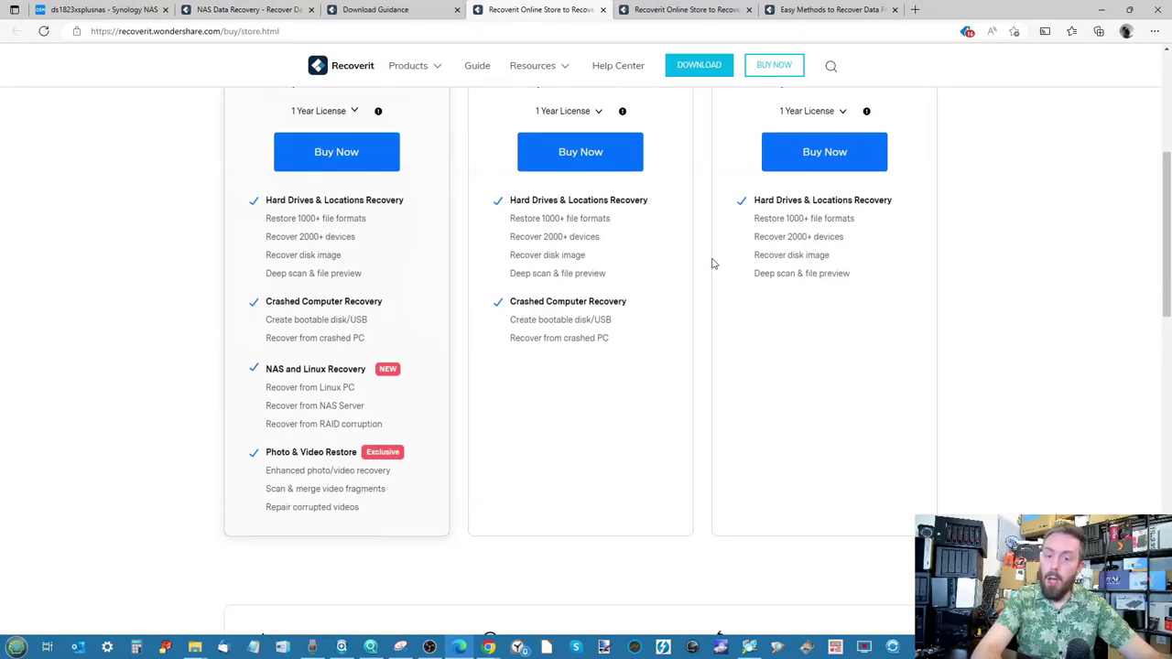
pyautogui.keyDown('ctrl'); pyautogui.scroll(3, 785, 272); pyautogui.keyUp('ctrl')
pyautogui.scroll(2, 785, 271)
pyautogui.hscroll(2, 785, 275)
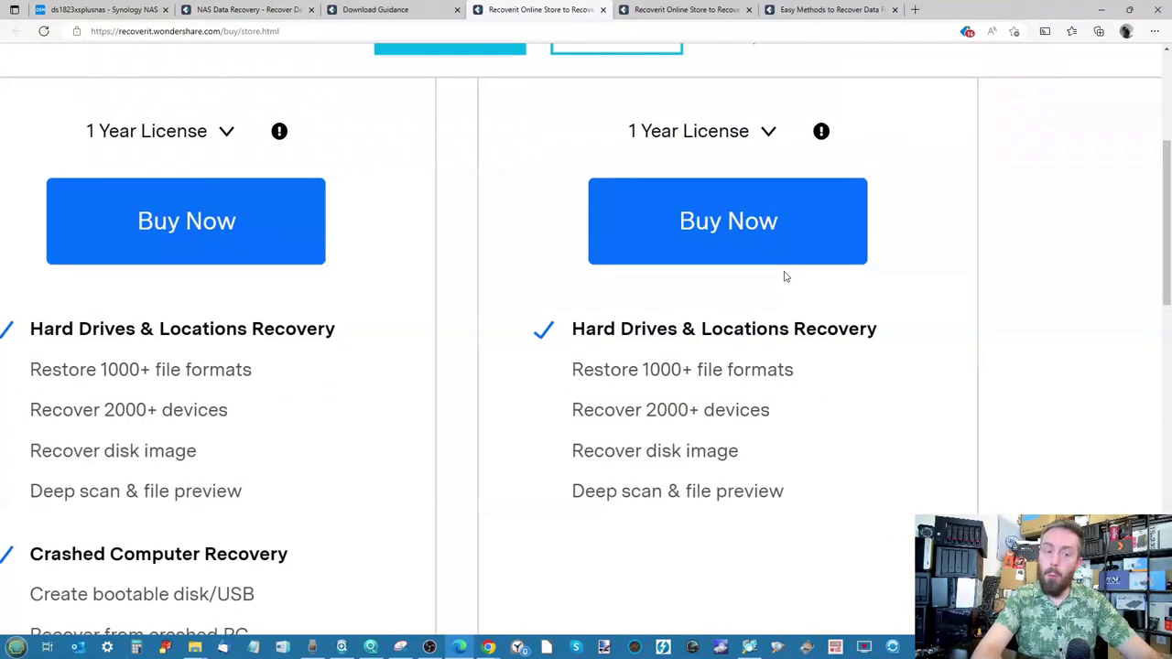
pyautogui.keyDown('ctrl'); pyautogui.scroll(-2, 720, 309); pyautogui.keyUp('ctrl')
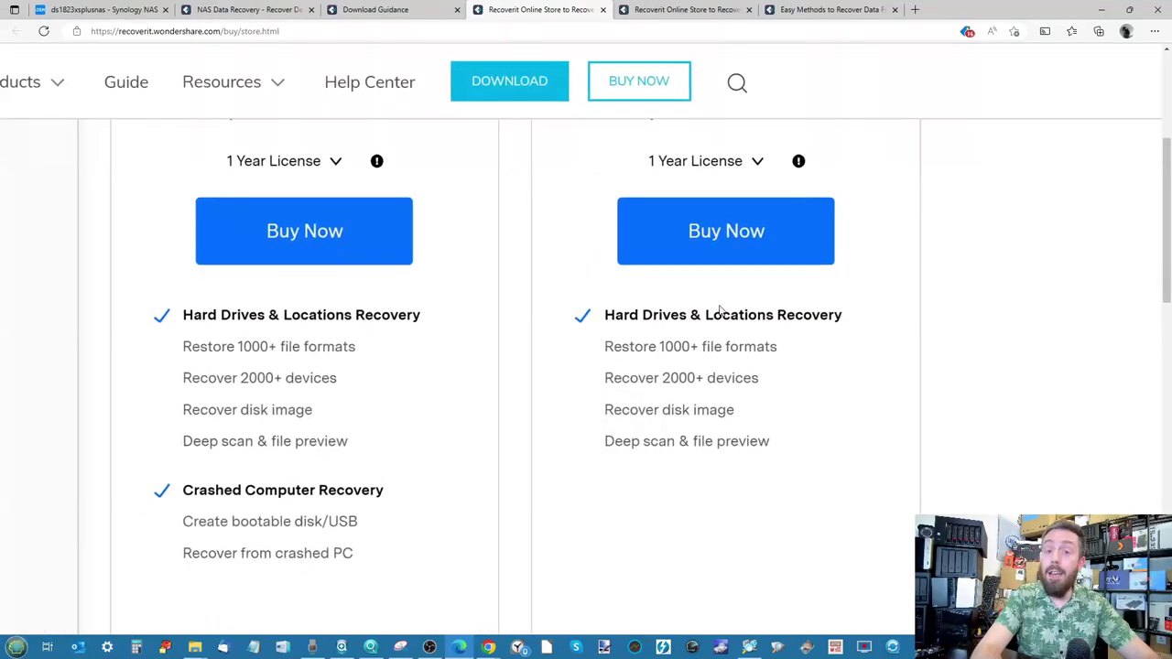
pyautogui.hscroll(-2, 367, 361)
pyautogui.scroll(-2, 425, 281)
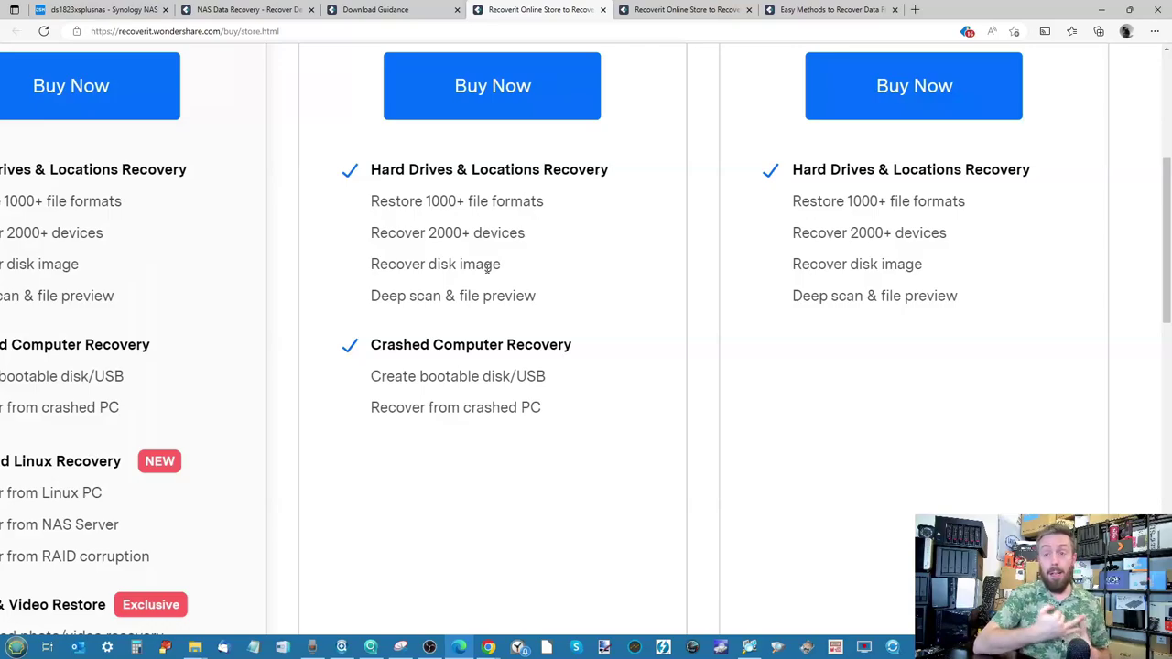
pyautogui.hotkey('ctrl', '0')
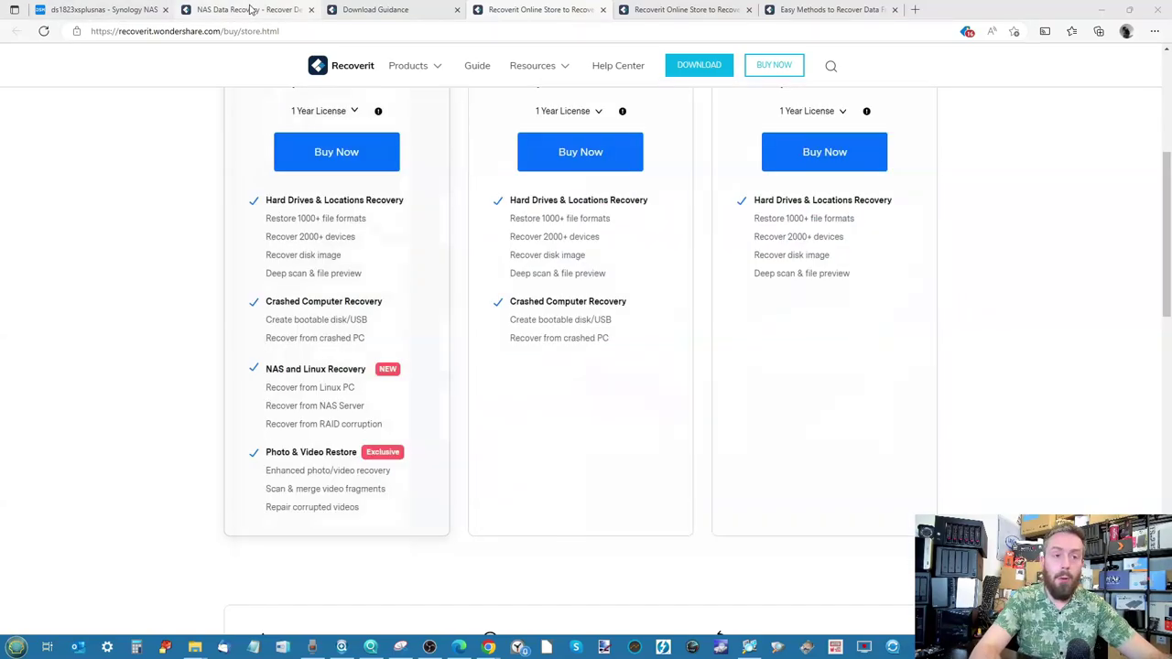
pyautogui.hotkey('ctrl', '2')
# Sign in to the restarted NAS with the administrator username and password.
pyautogui.click(118, 9)
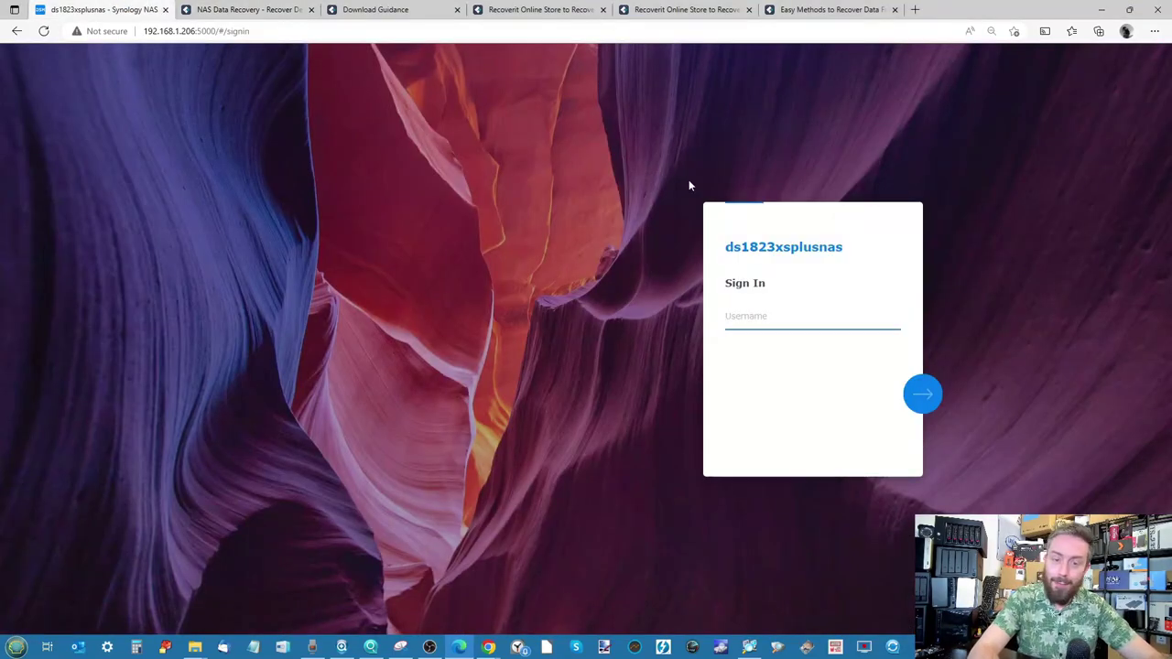
pyautogui.write('Adm1n')
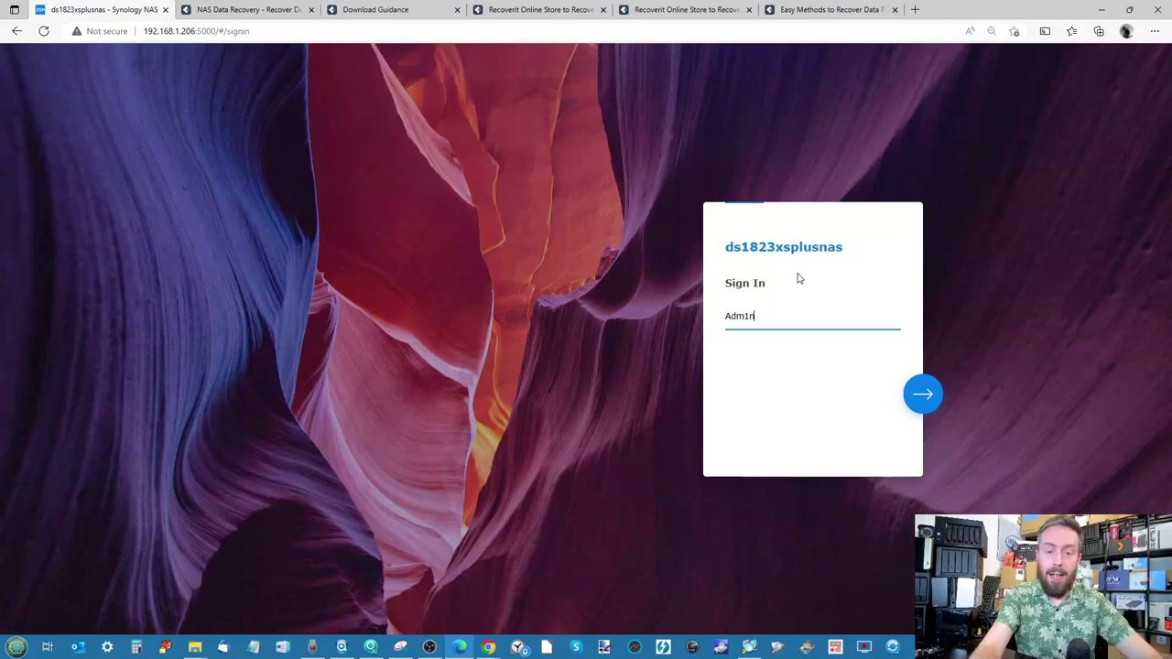
pyautogui.press('Return')
pyautogui.write('•••••••••')
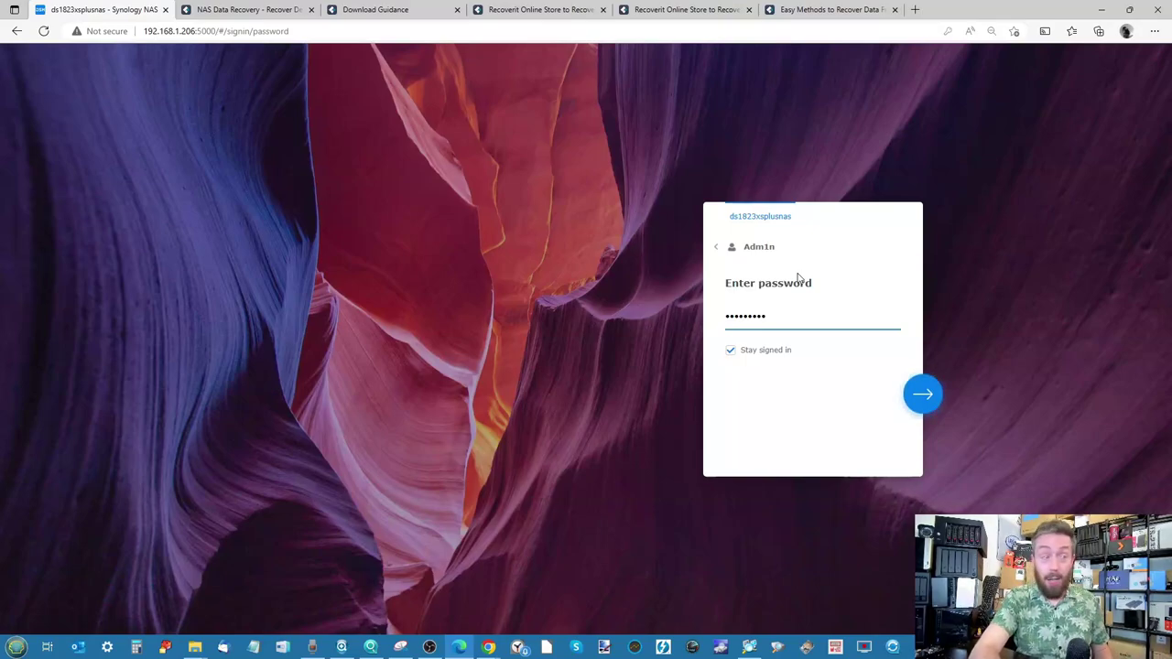
pyautogui.click(924, 394)
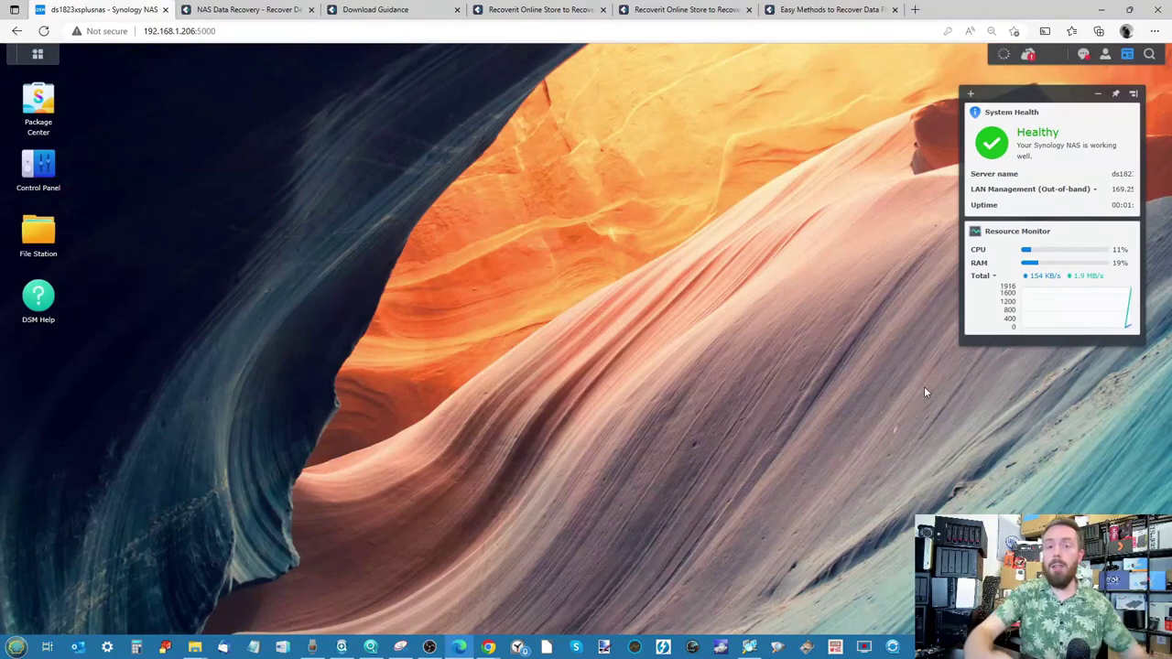
# Browse Multimedia and Virtual Images in File Station, then confirm its Recycle Bin is disabled in Control Panel > Shared Folder.
pyautogui.click(70, 264)
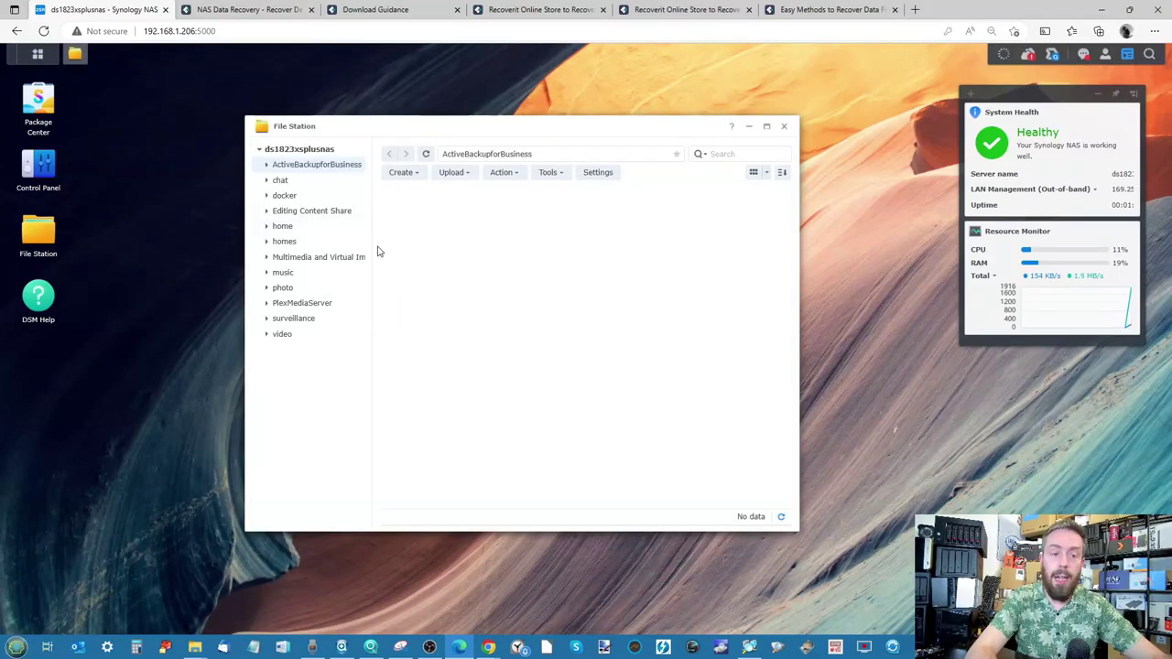
pyautogui.click(298, 259)
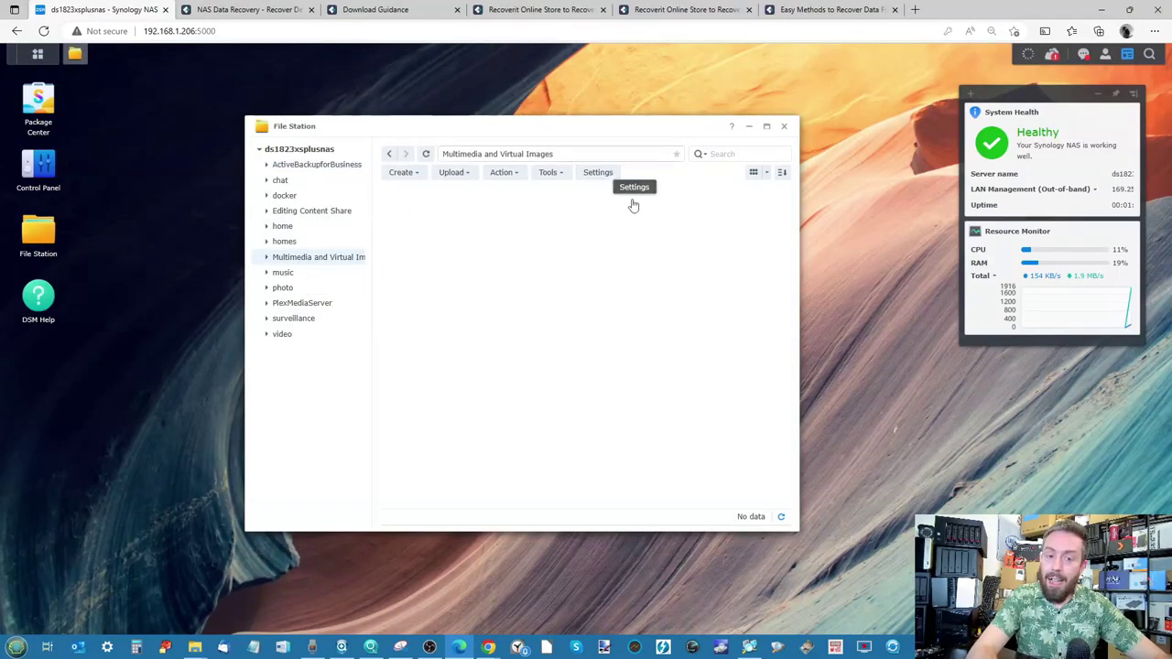
pyautogui.click(41, 165)
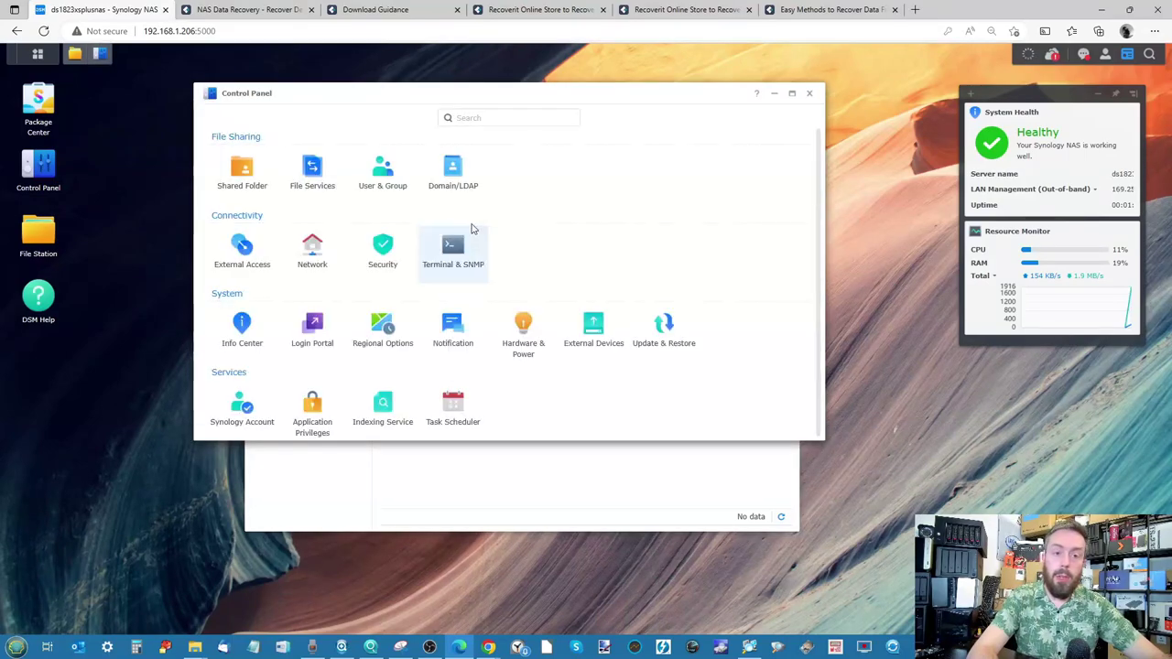
pyautogui.click(264, 183)
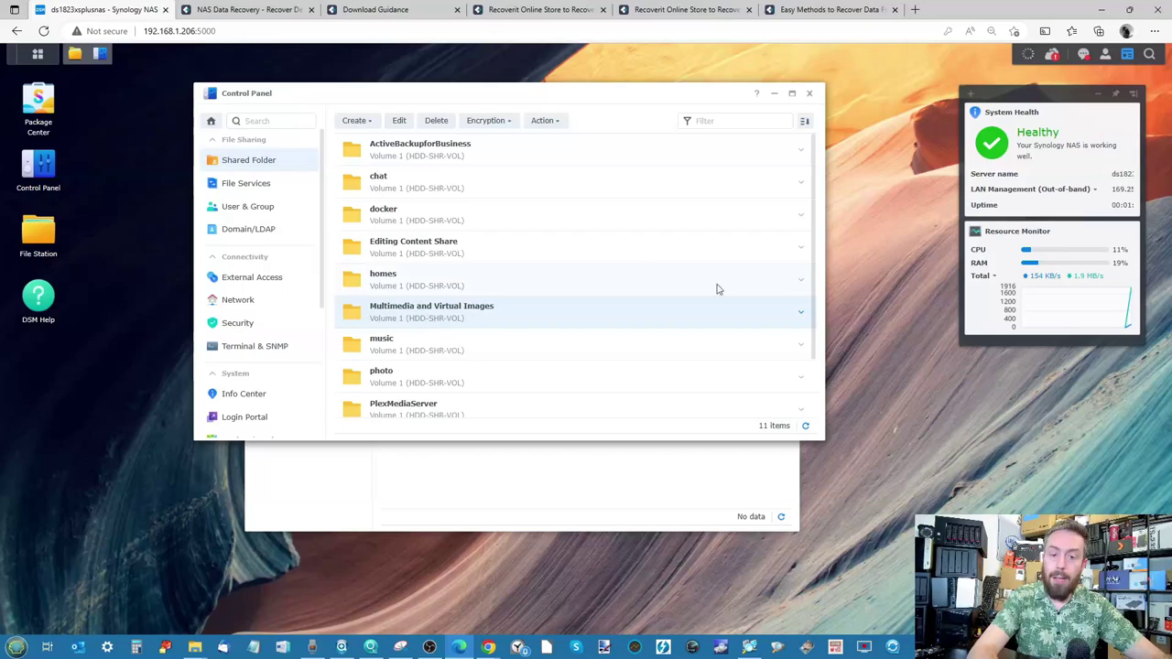
pyautogui.click(800, 313)
pyautogui.scroll(-2, 631, 351)
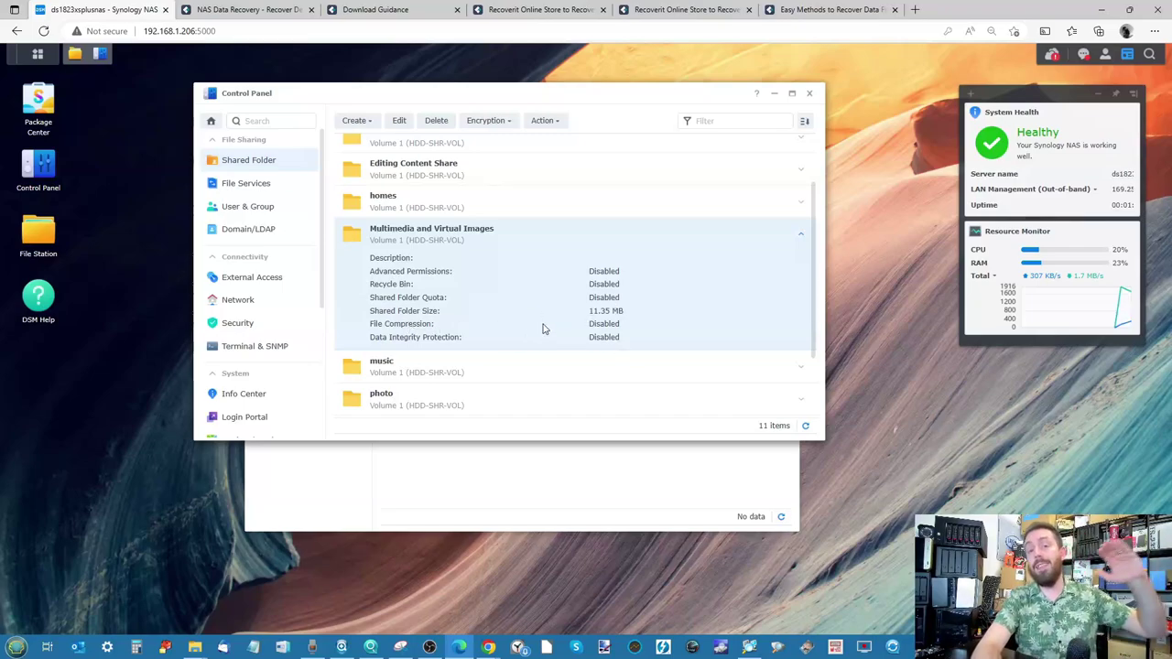
pyautogui.click(34, 54)
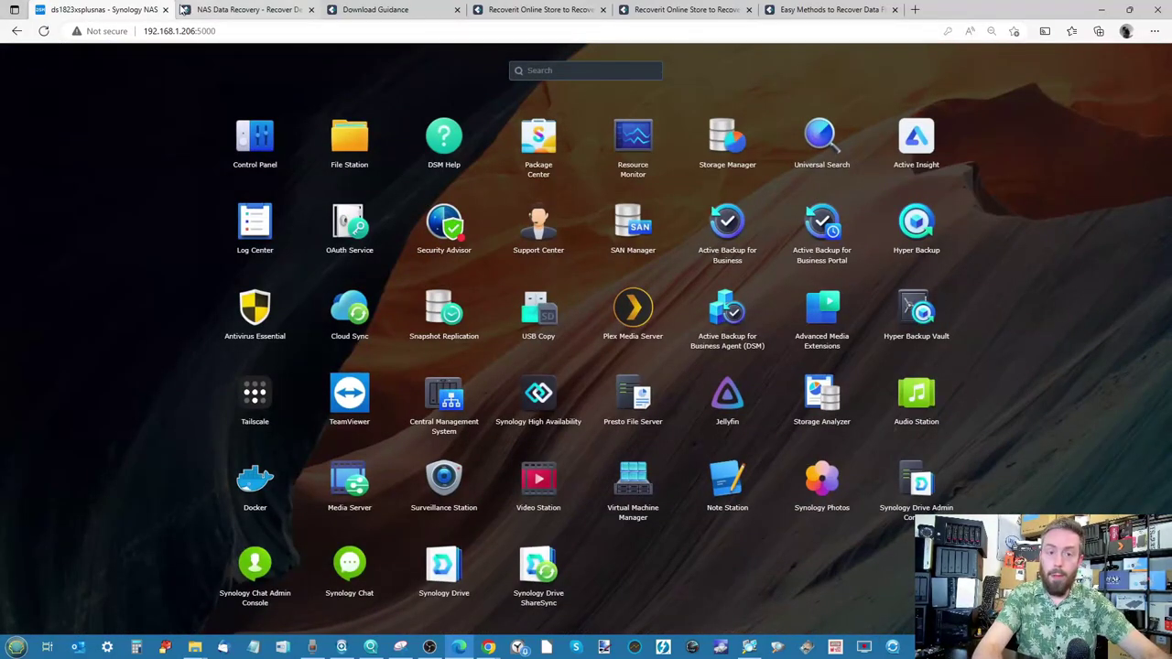
# Find Snapshot Replication with the 'snap' search, open it and dismiss the performance notice.
pyautogui.click(586, 71)
pyautogui.write('snap')
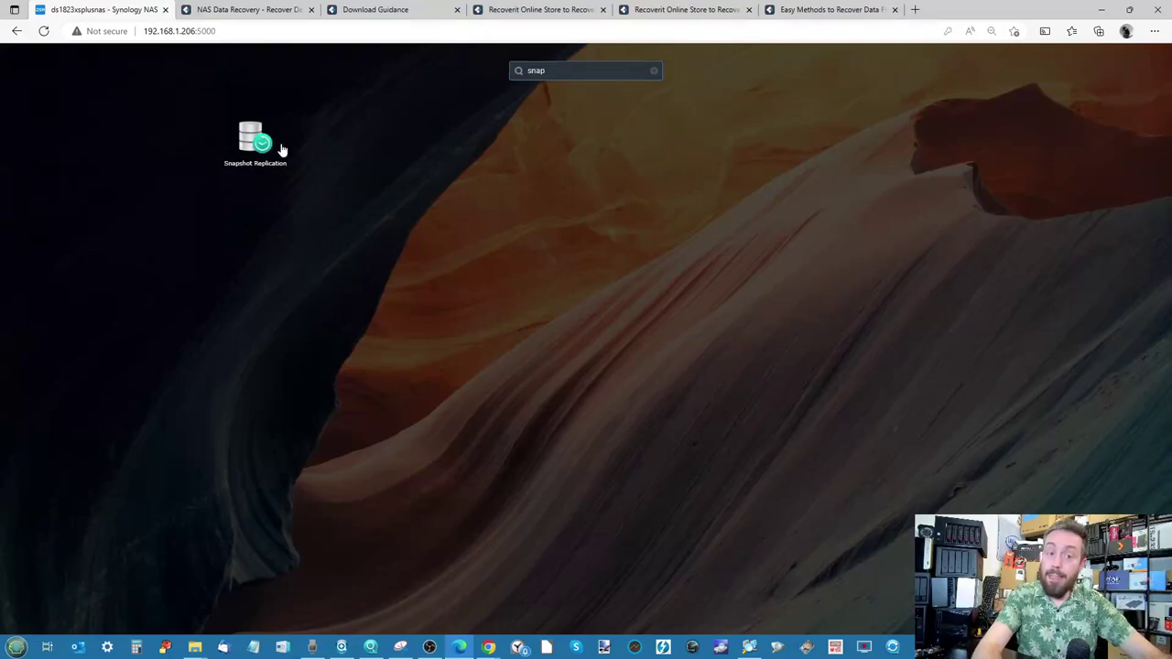
pyautogui.click(275, 147)
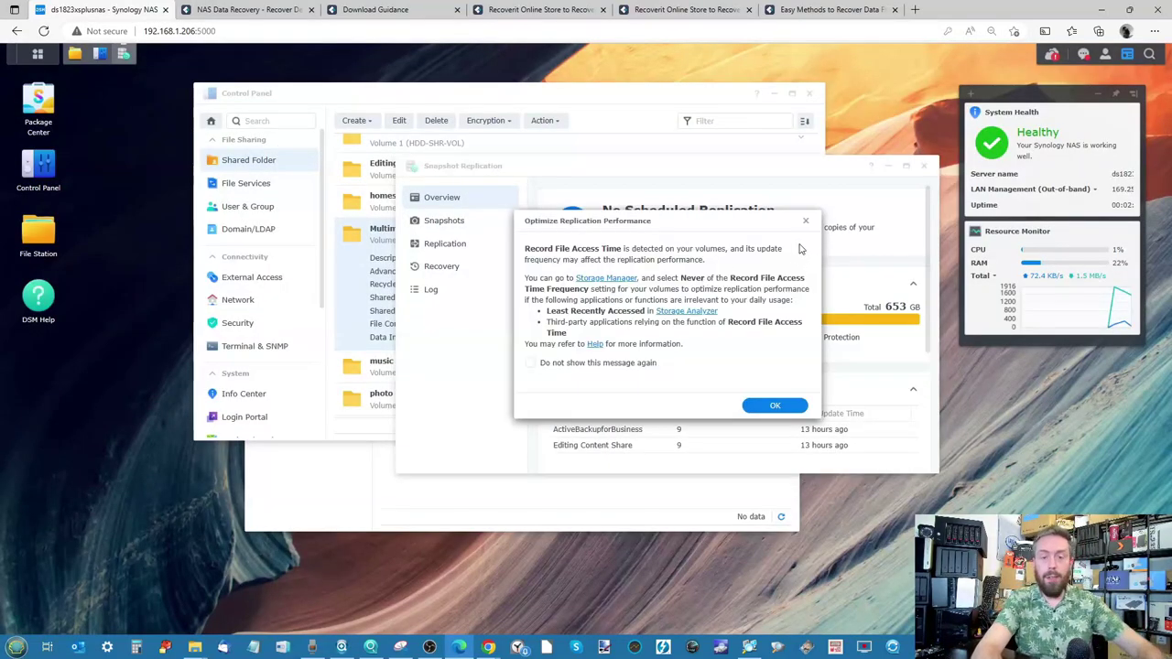
pyautogui.click(806, 221)
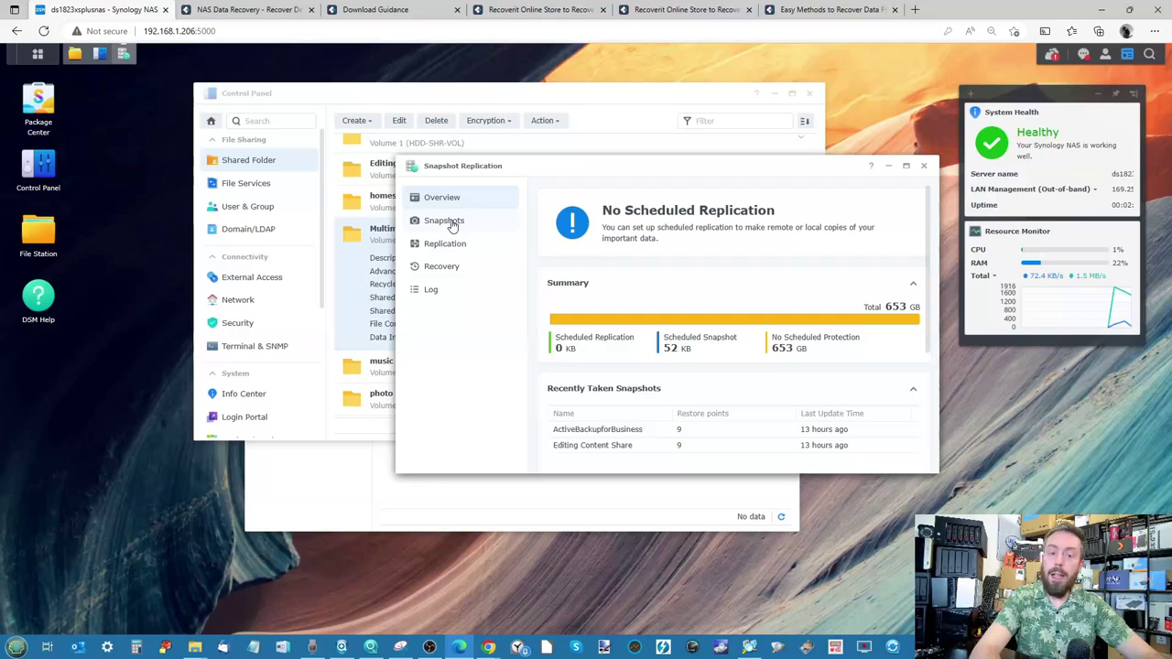
# Confirm under Snapshots that Multimedia and Virtual Images has no schedule or snapshots, then close the app.
pyautogui.click(449, 224)
pyautogui.scroll(-2, 686, 334)
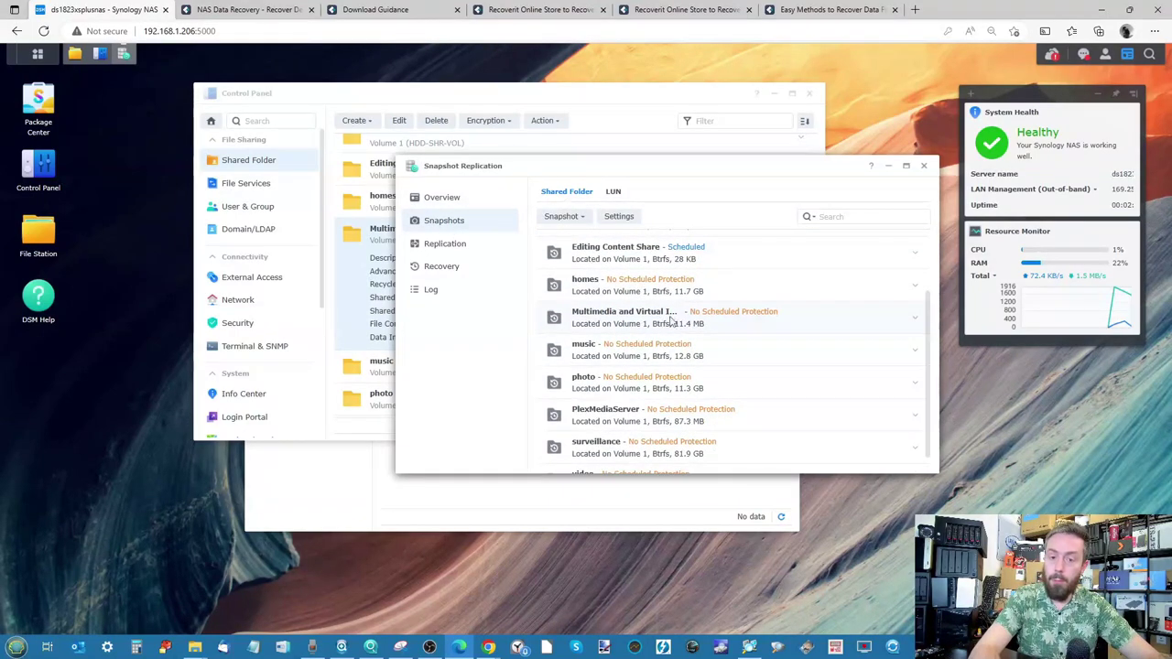
pyautogui.click(917, 321)
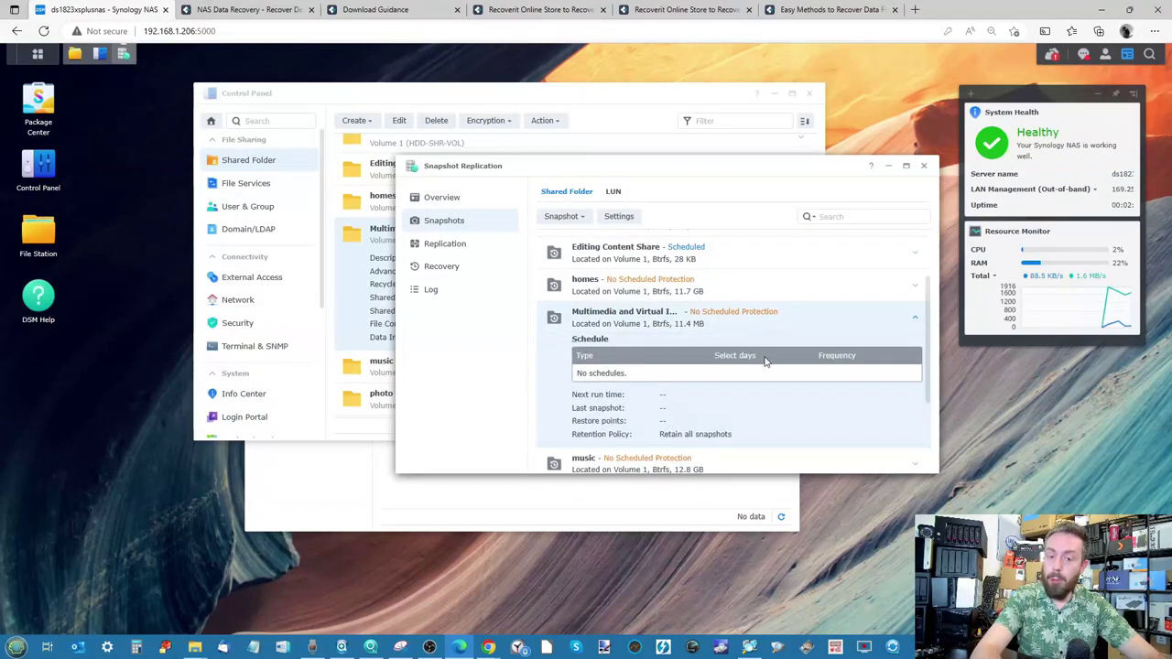
pyautogui.click(923, 165)
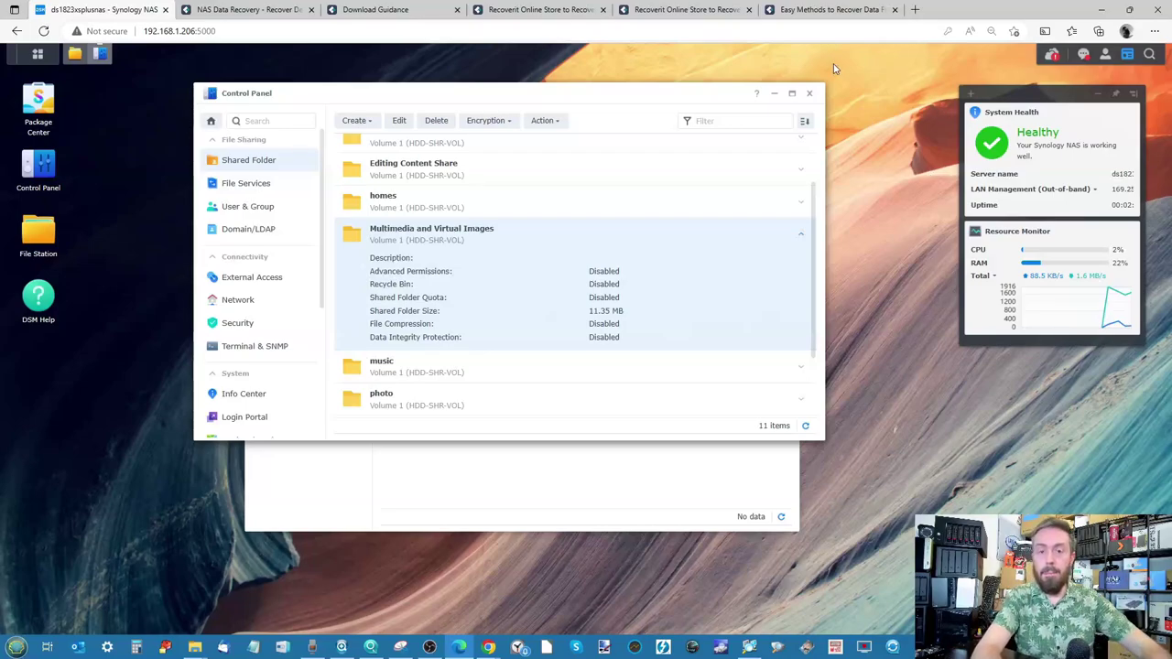
# Reopen Control Panel's Terminal & SNMP page to confirm SSH is enabled on port 22.
pyautogui.click(812, 94)
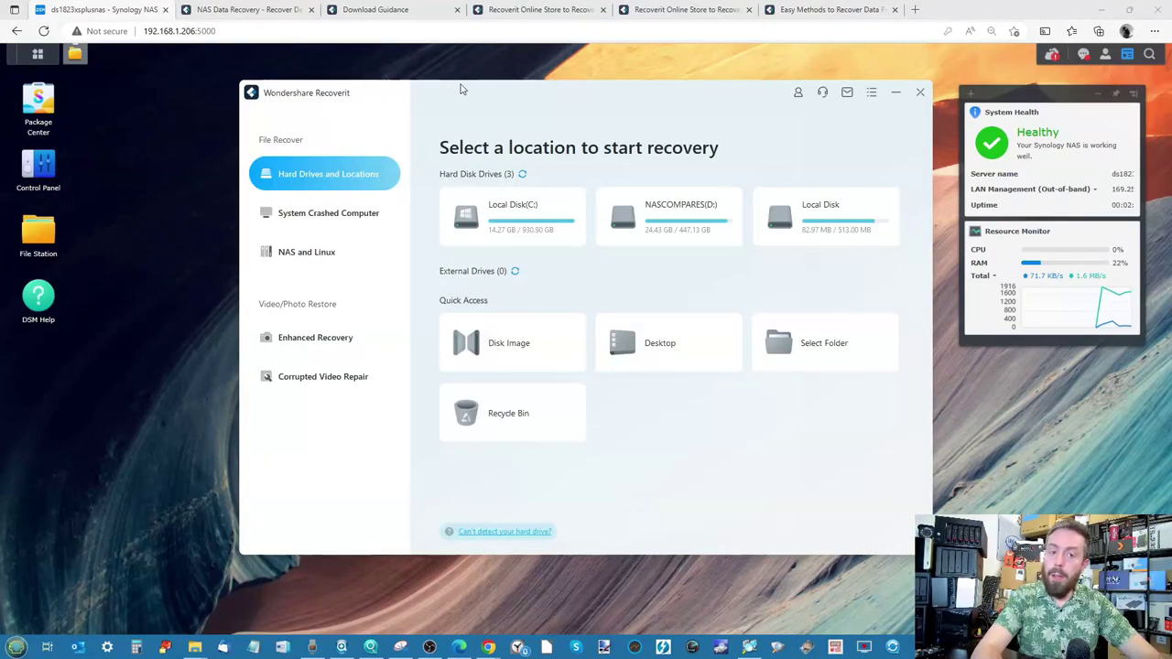
pyautogui.moveTo(462, 89); pyautogui.dragTo(653, 91)
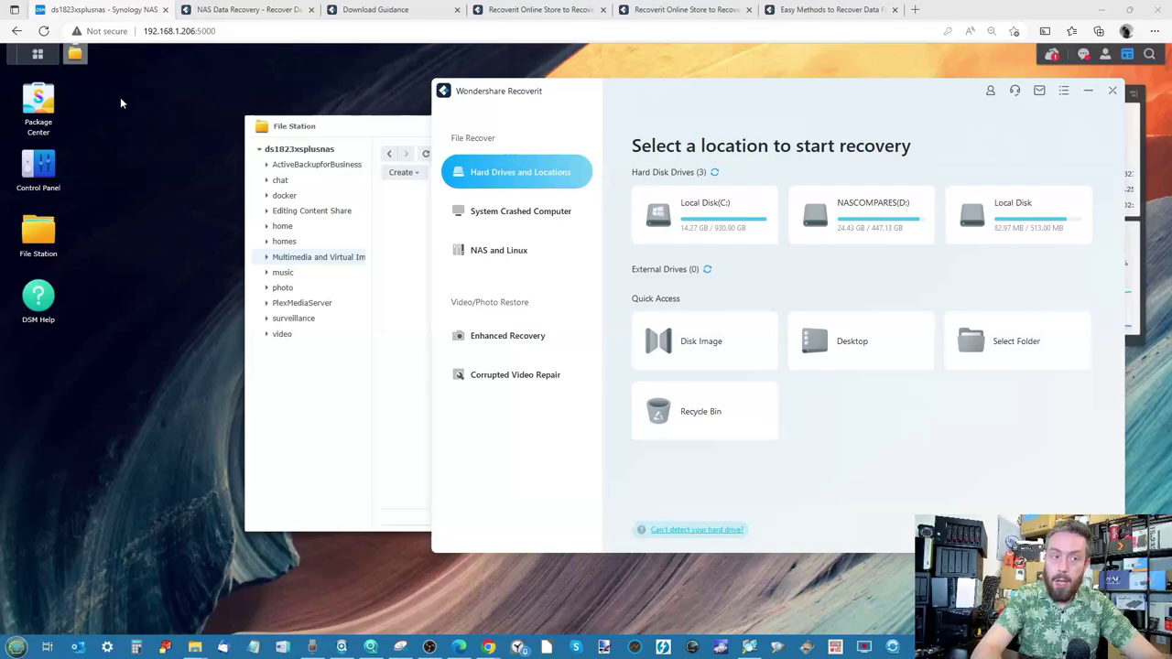
pyautogui.click(51, 169)
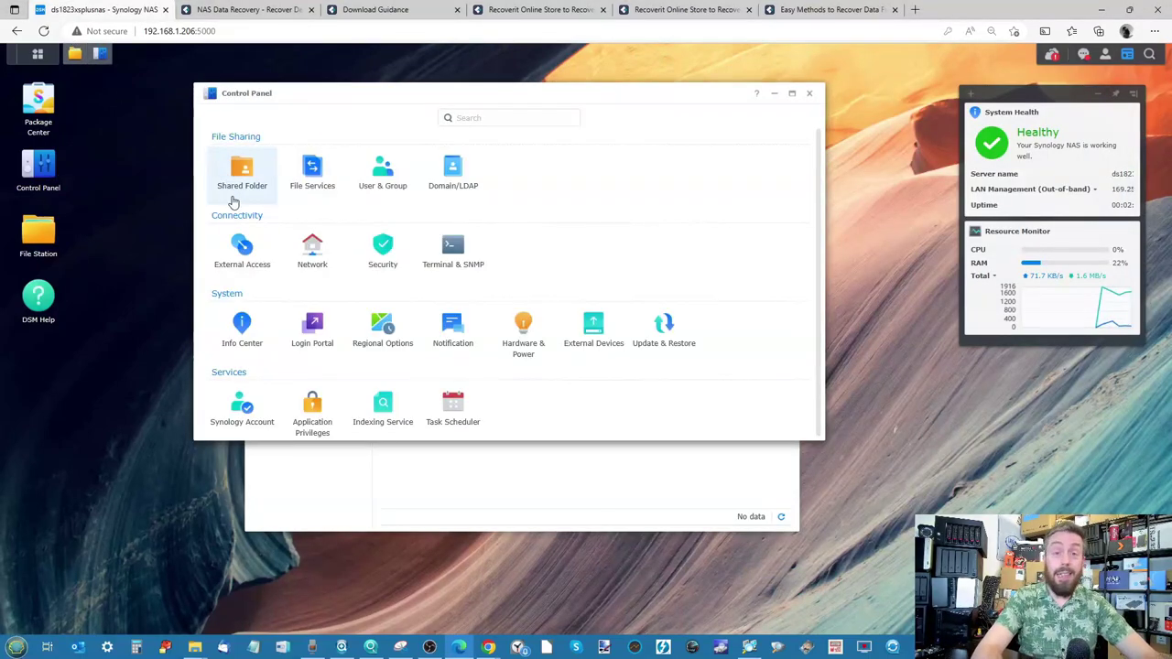
pyautogui.click(461, 270)
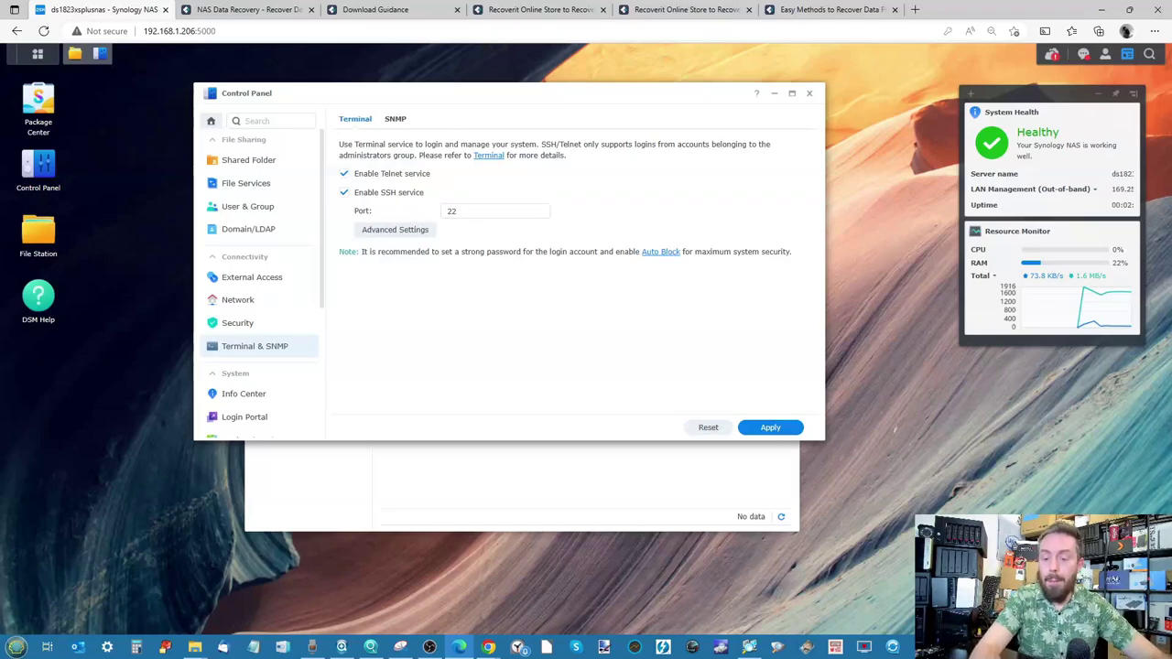
pyautogui.hotkey('alt', 'Tab')
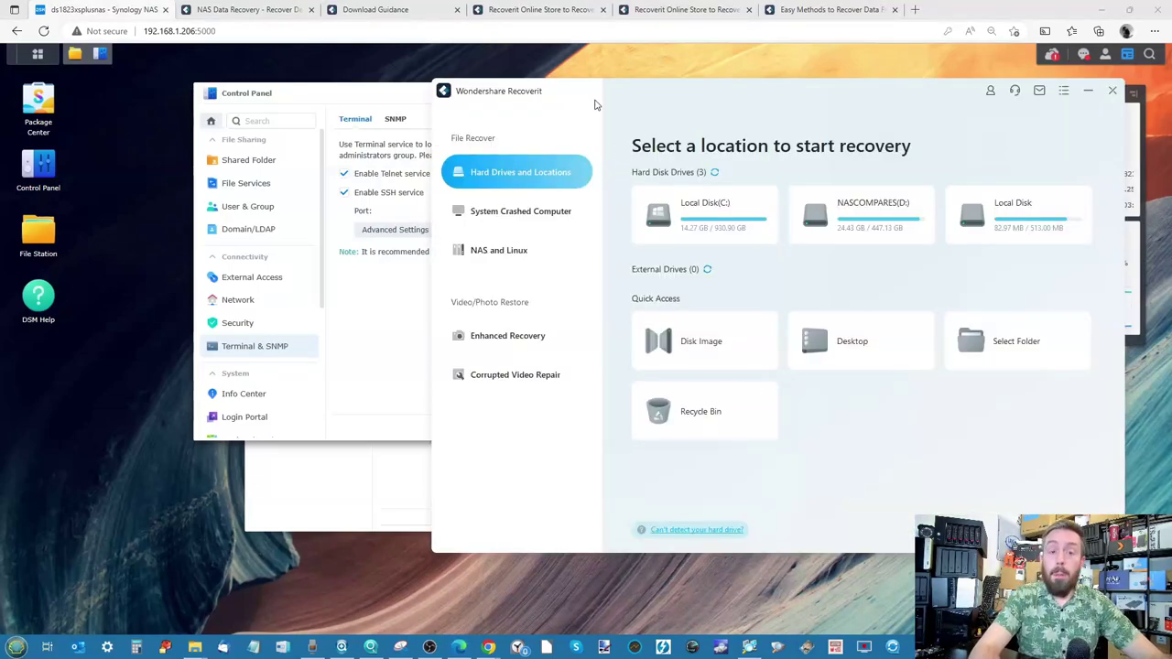
# Choose NAS Recovery, dismiss the failed NAS search, and open the manual connection form.
pyautogui.moveTo(593, 94); pyautogui.dragTo(522, 82)
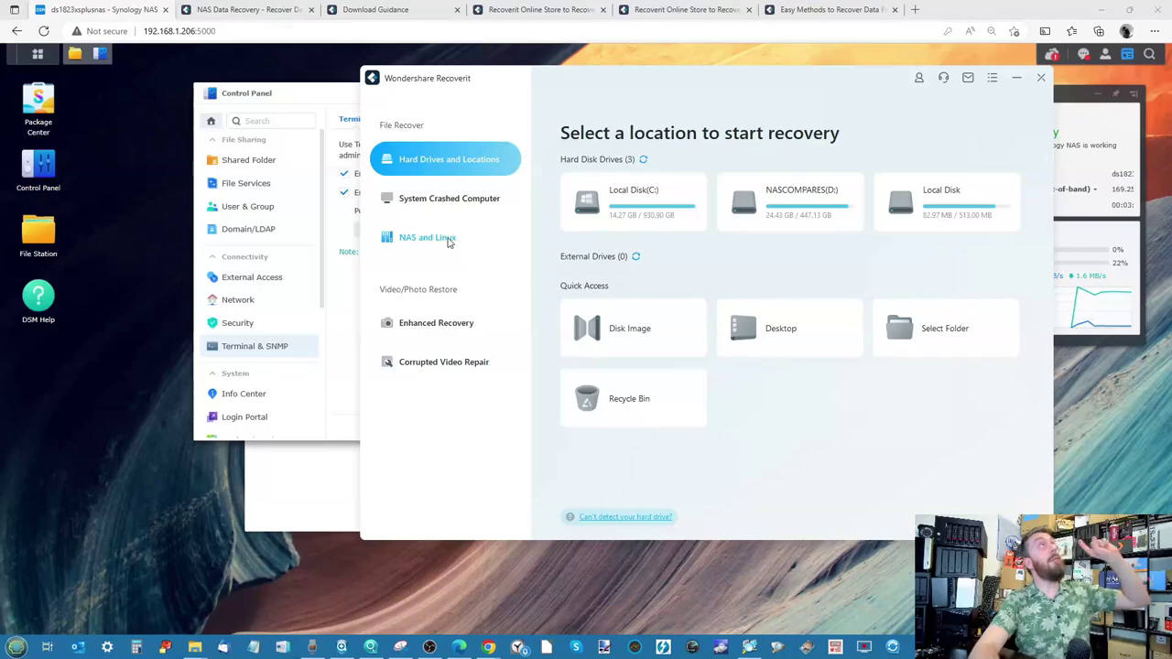
pyautogui.click(447, 240)
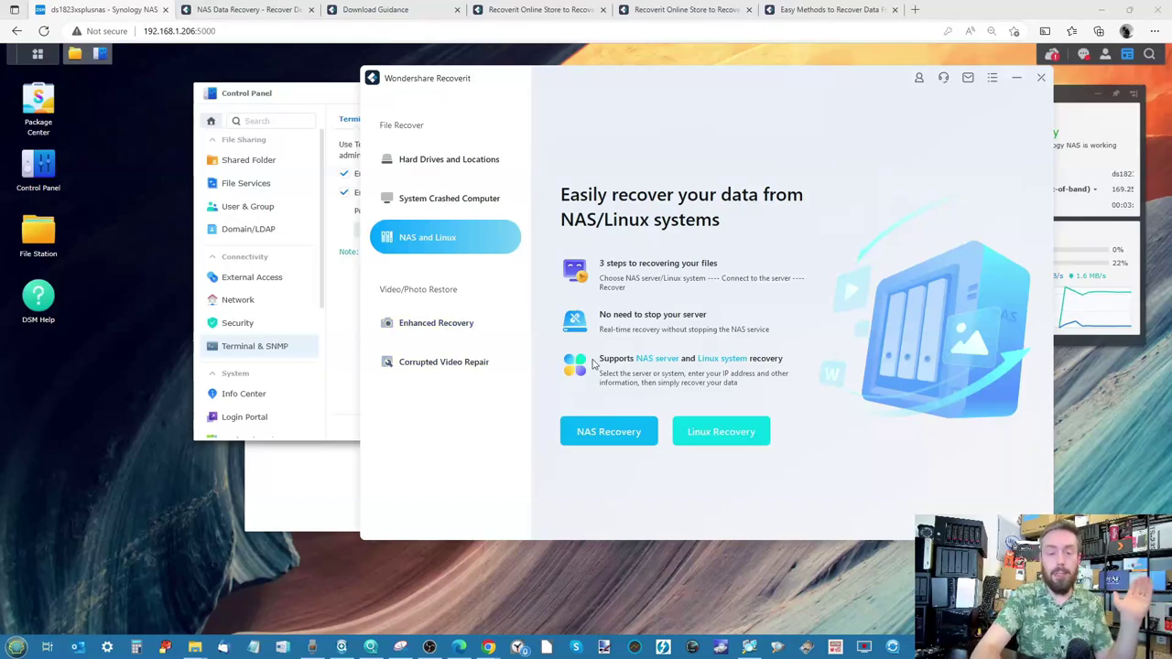
pyautogui.click(604, 445)
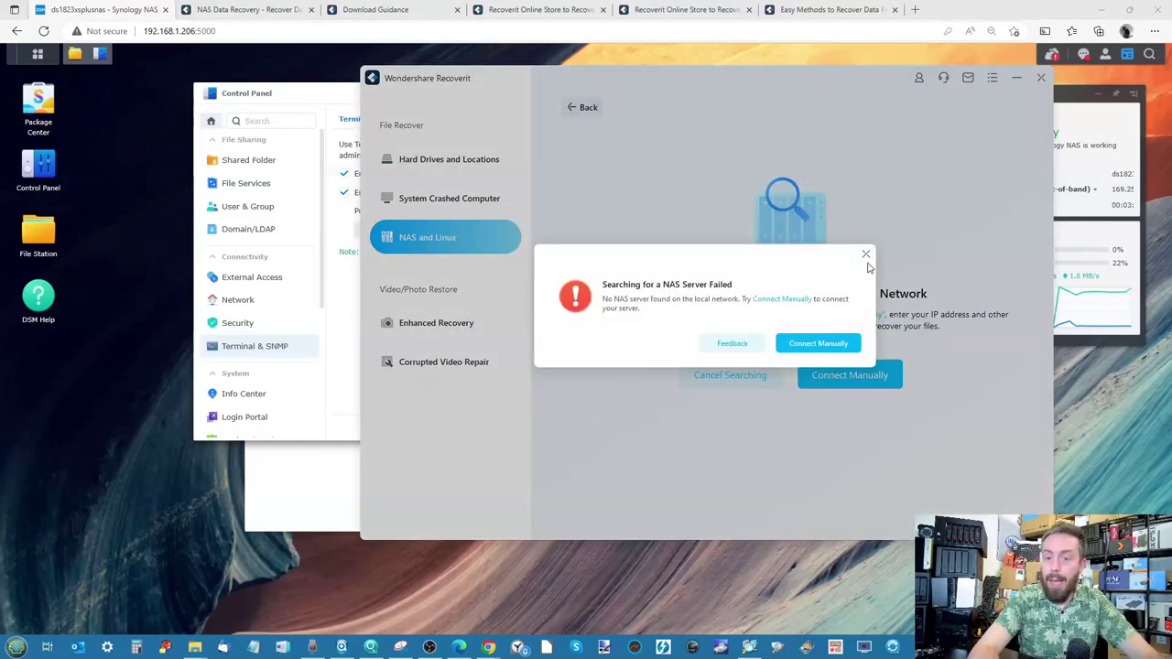
pyautogui.click(867, 258)
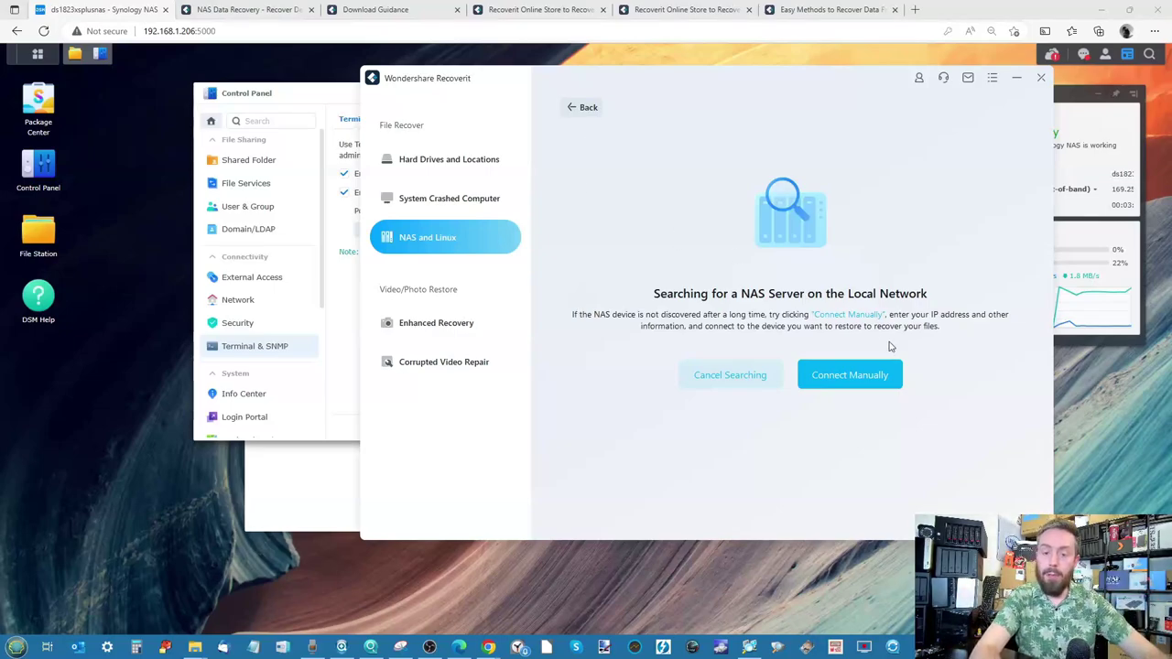
pyautogui.click(861, 379)
pyautogui.click(622, 396)
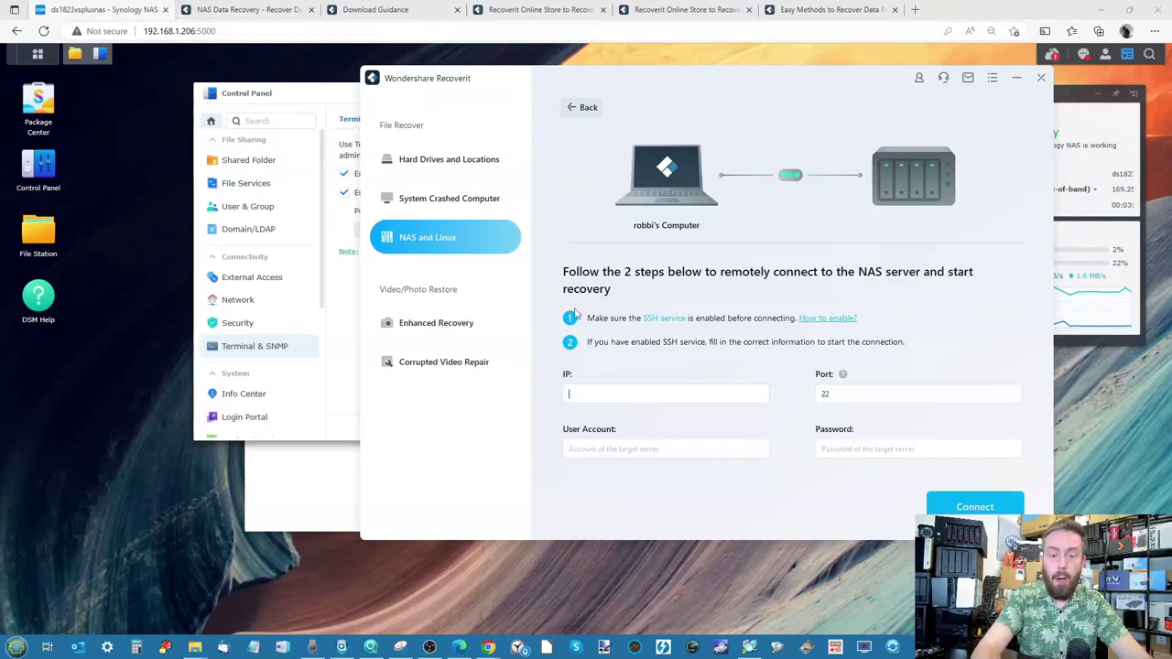
# Enter IP 192.168.1.206, keep port 22, and fill in the admin username and password.
pyautogui.write('192.1')
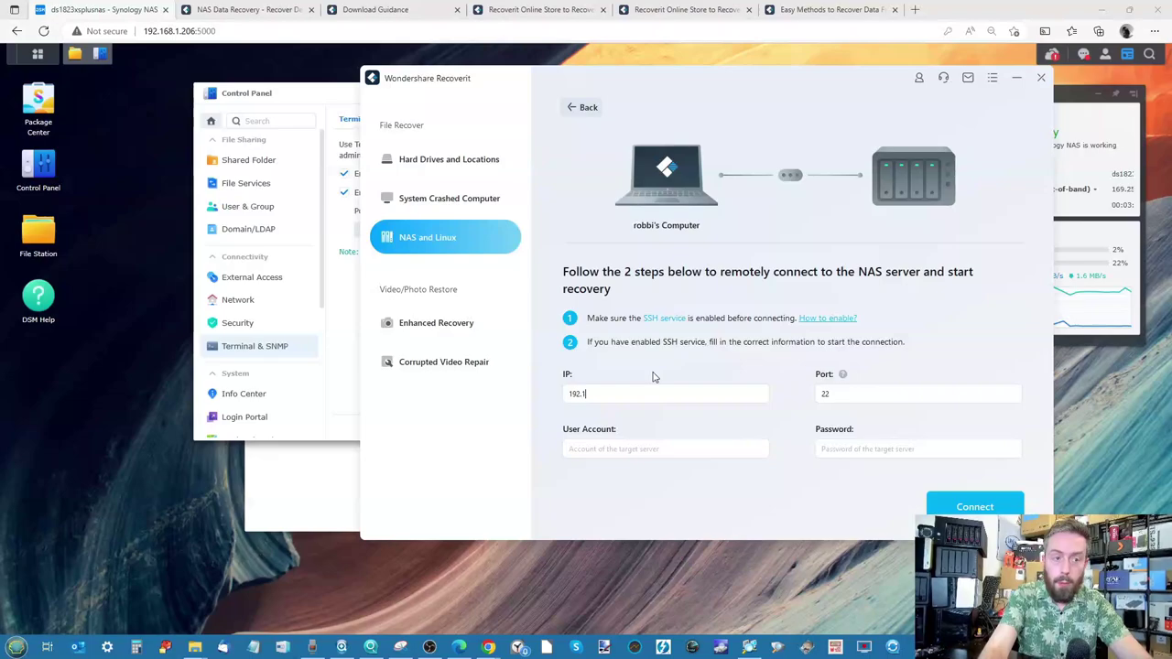
pyautogui.write('68.1.20')
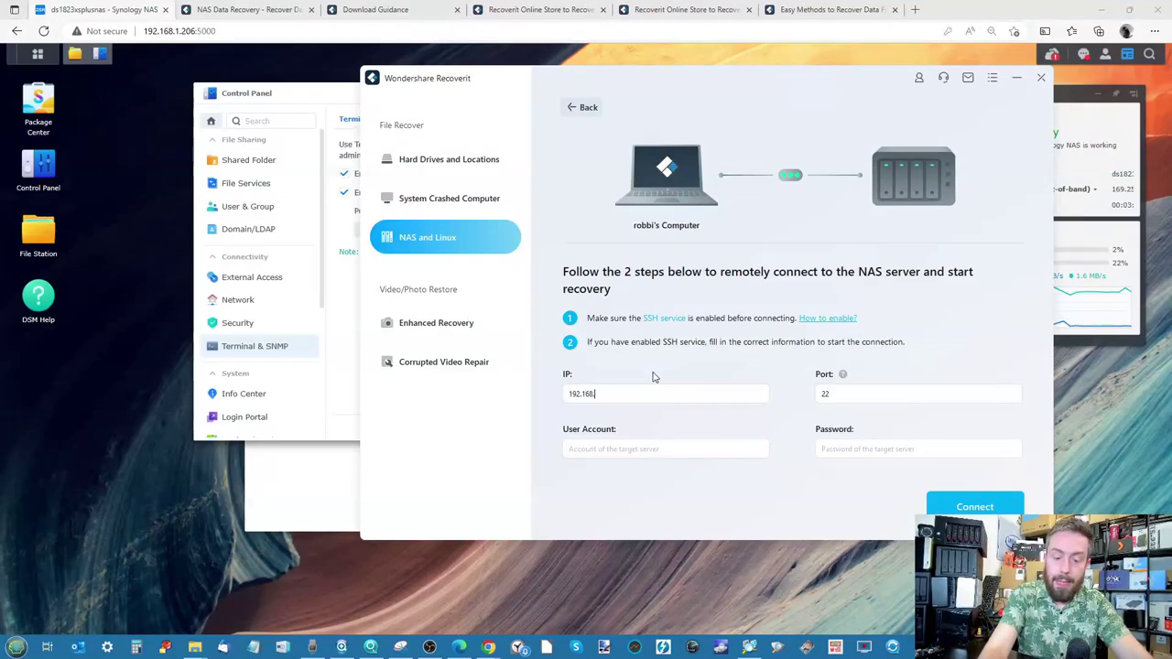
pyautogui.write('6')
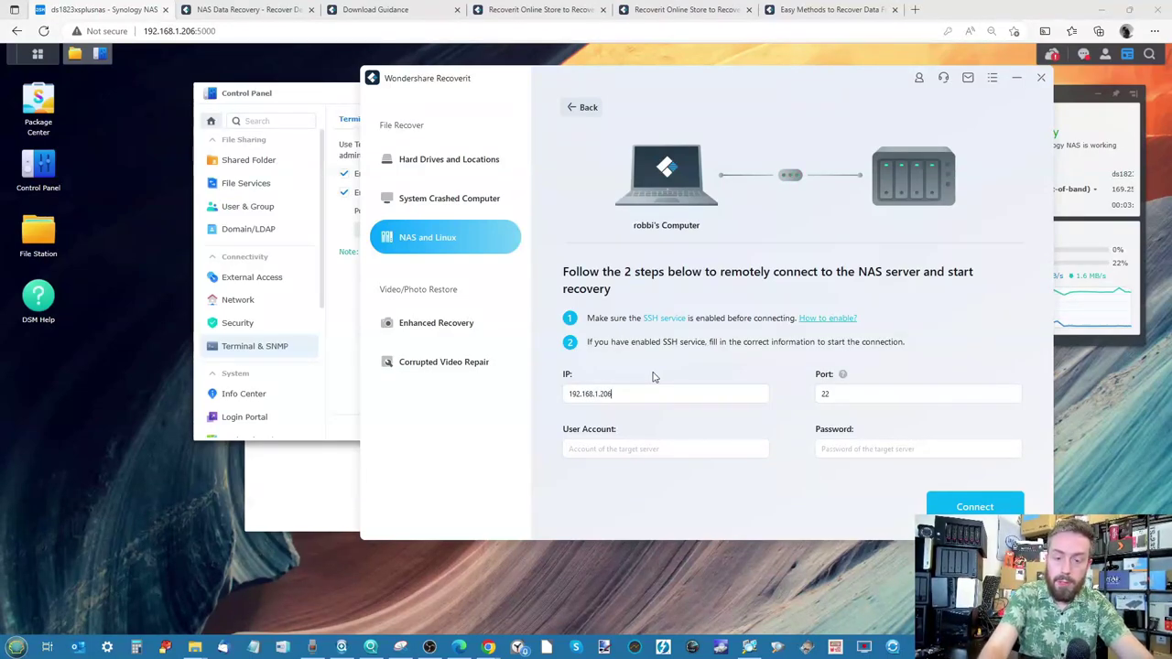
pyautogui.click(871, 395)
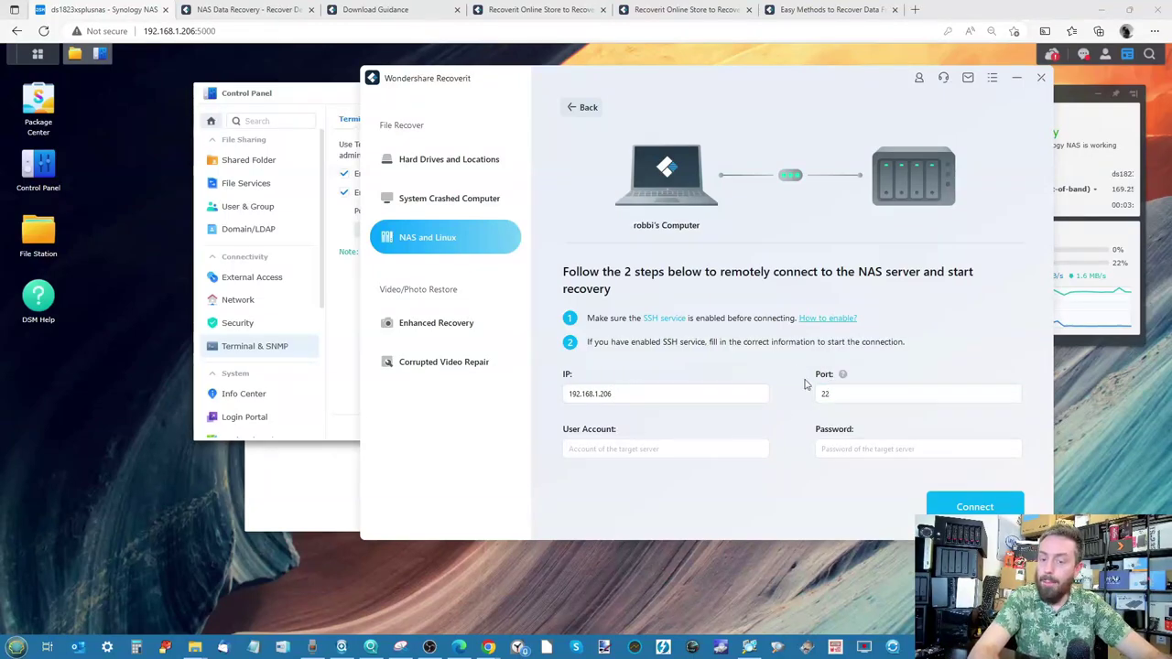
pyautogui.click(589, 448)
pyautogui.write('Admin')
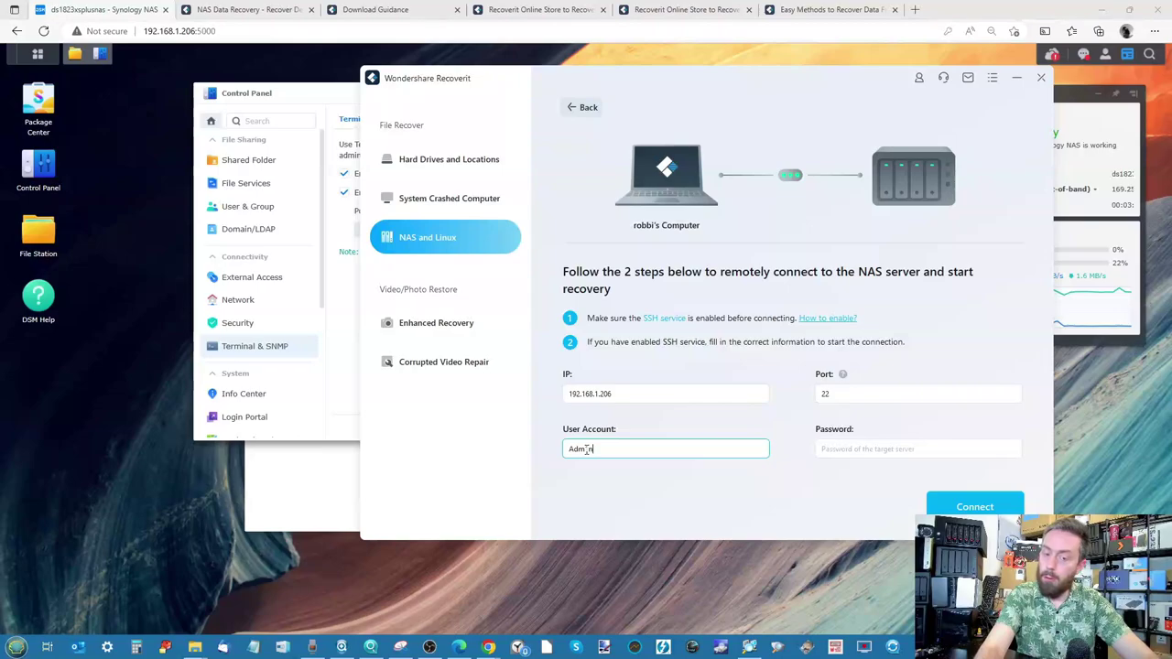
pyautogui.press('Tab')
pyautogui.write('*******')
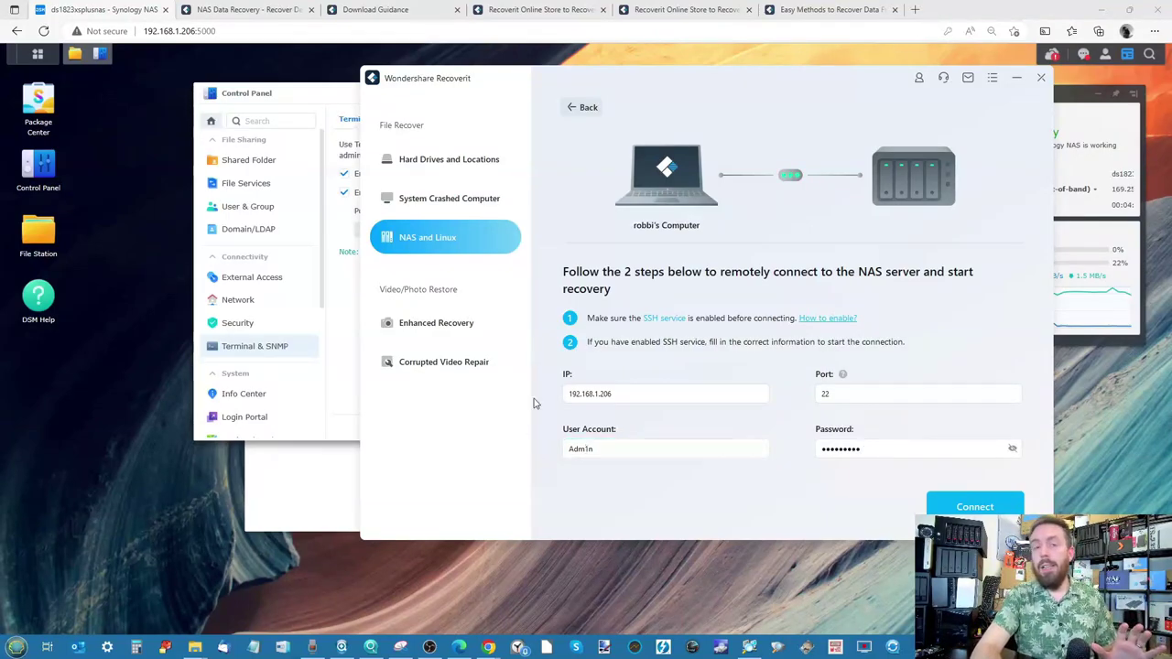
pyautogui.moveTo(550, 76); pyautogui.dragTo(330, 57)
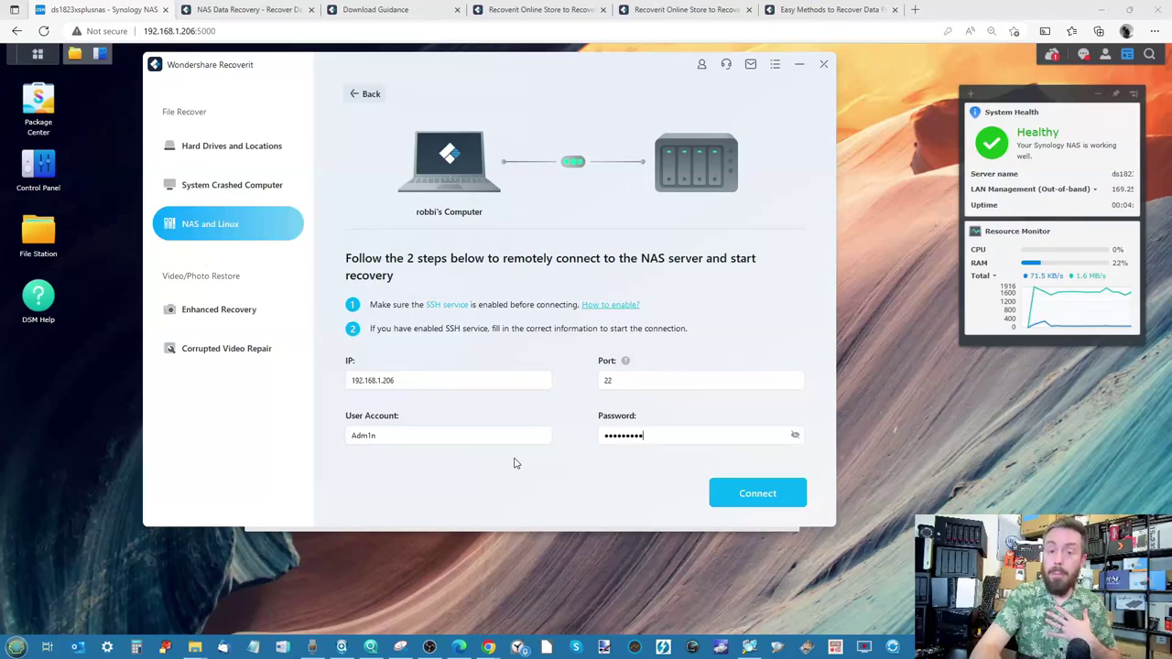
# Connect to the NAS to start the scan and close the Tips for Filter popup.
pyautogui.click(756, 494)
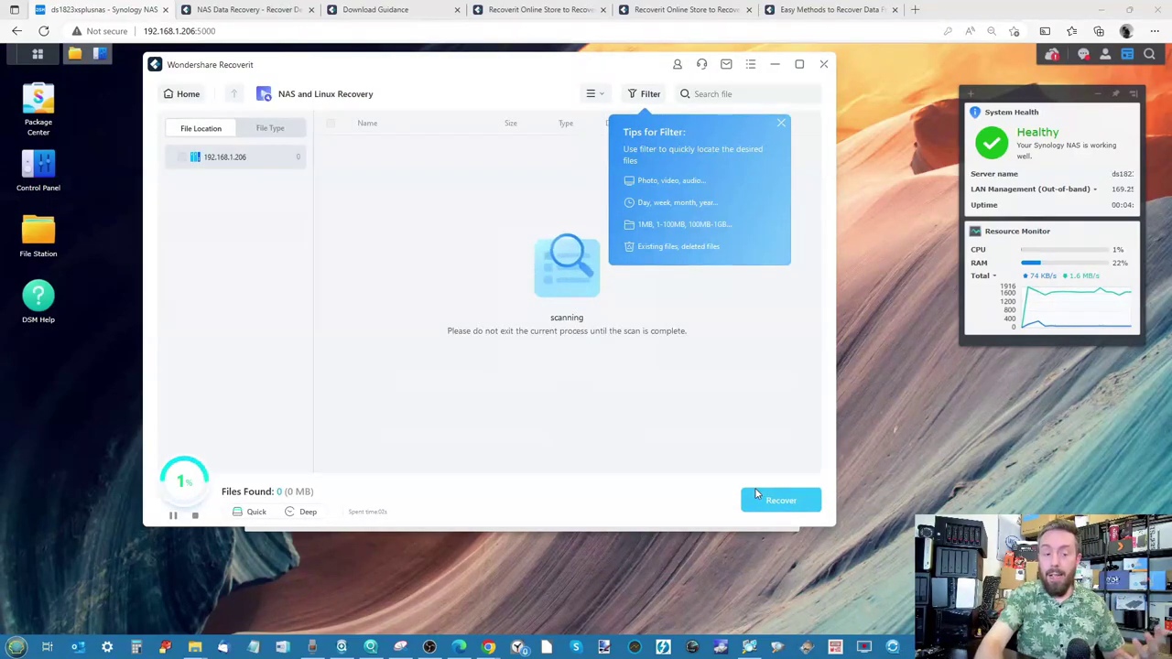
pyautogui.moveTo(525, 73); pyautogui.dragTo(455, 99)
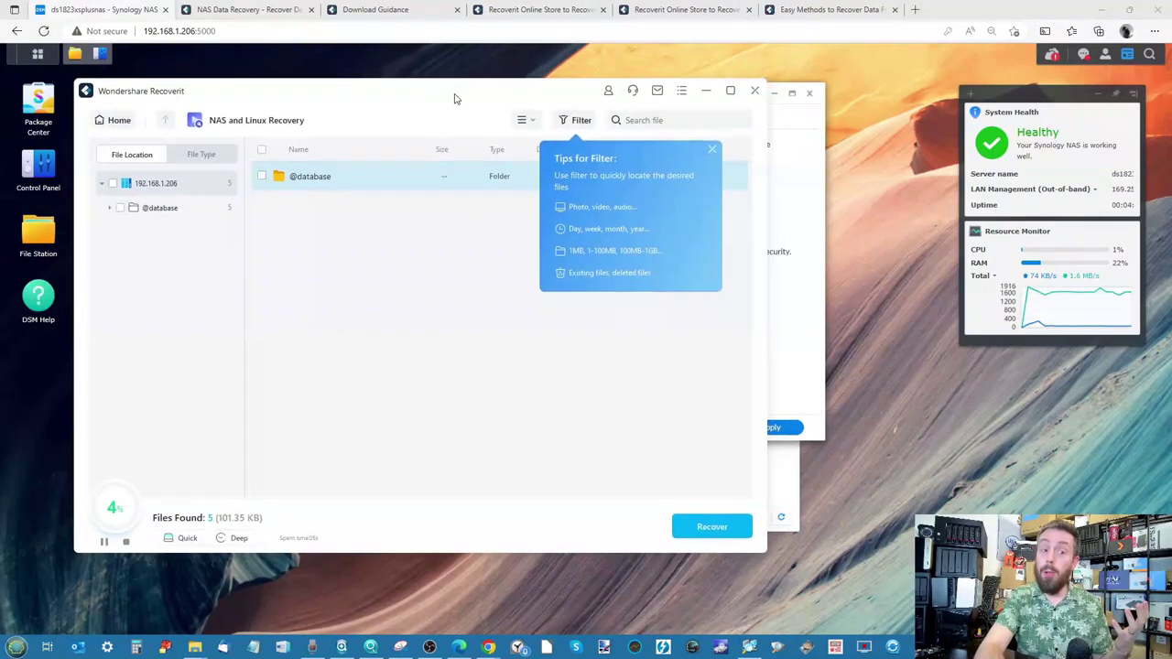
pyautogui.click(712, 148)
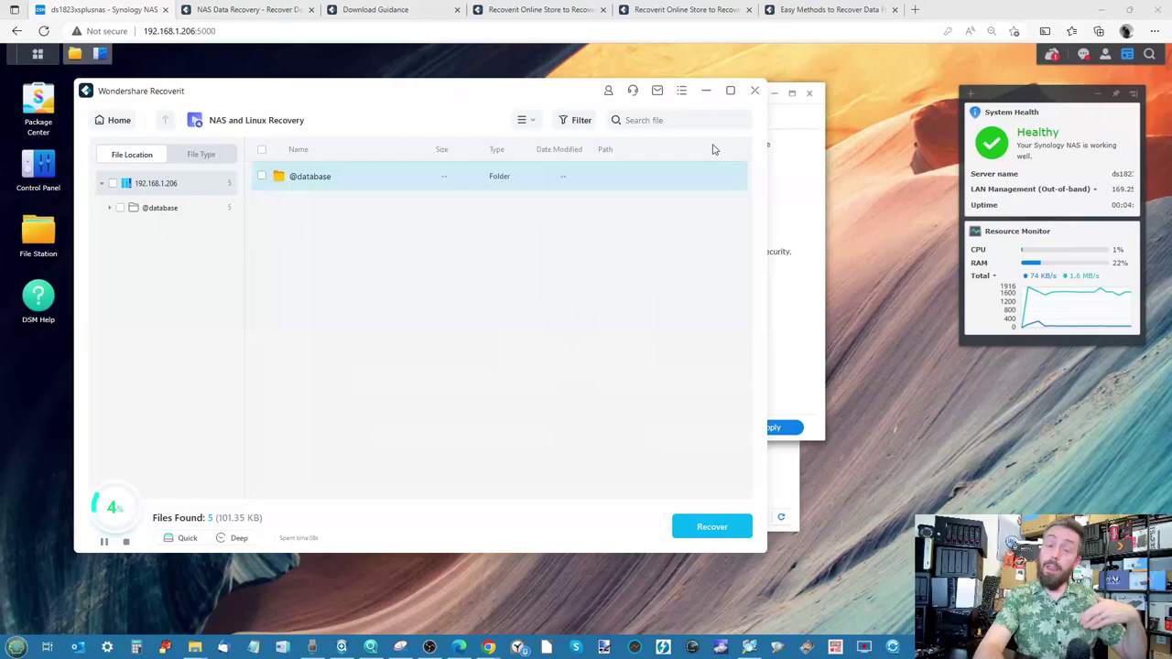
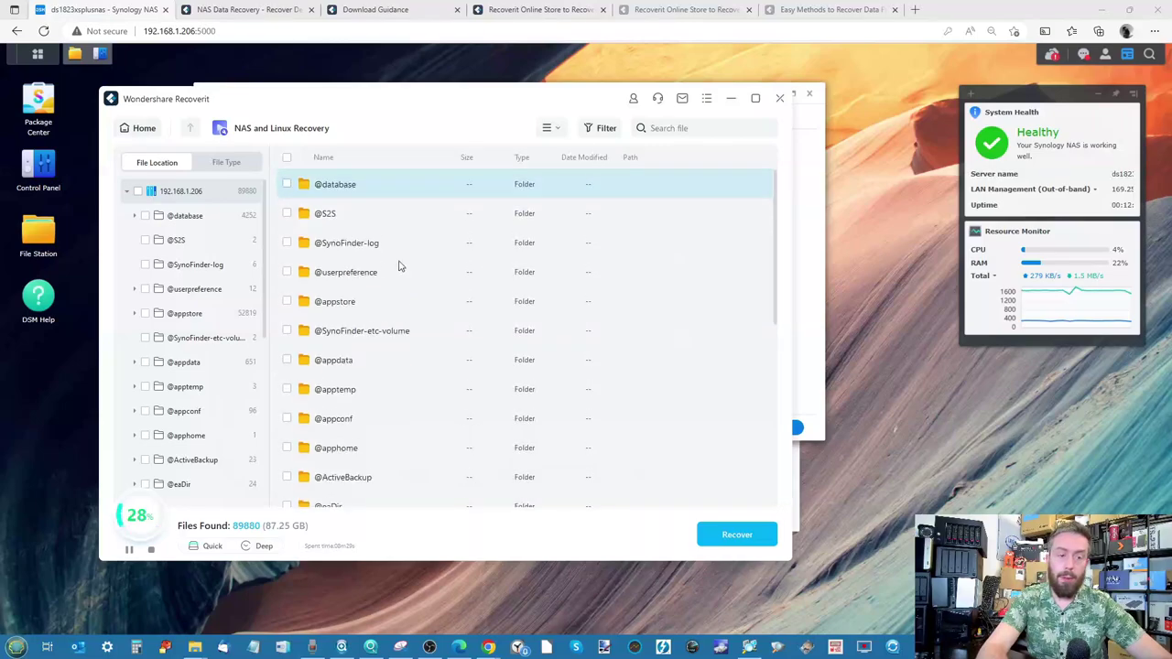
# Scroll the File Location tree and select Multimedia and Virtual Images in the scan results.
pyautogui.scroll(-2, 183, 330)
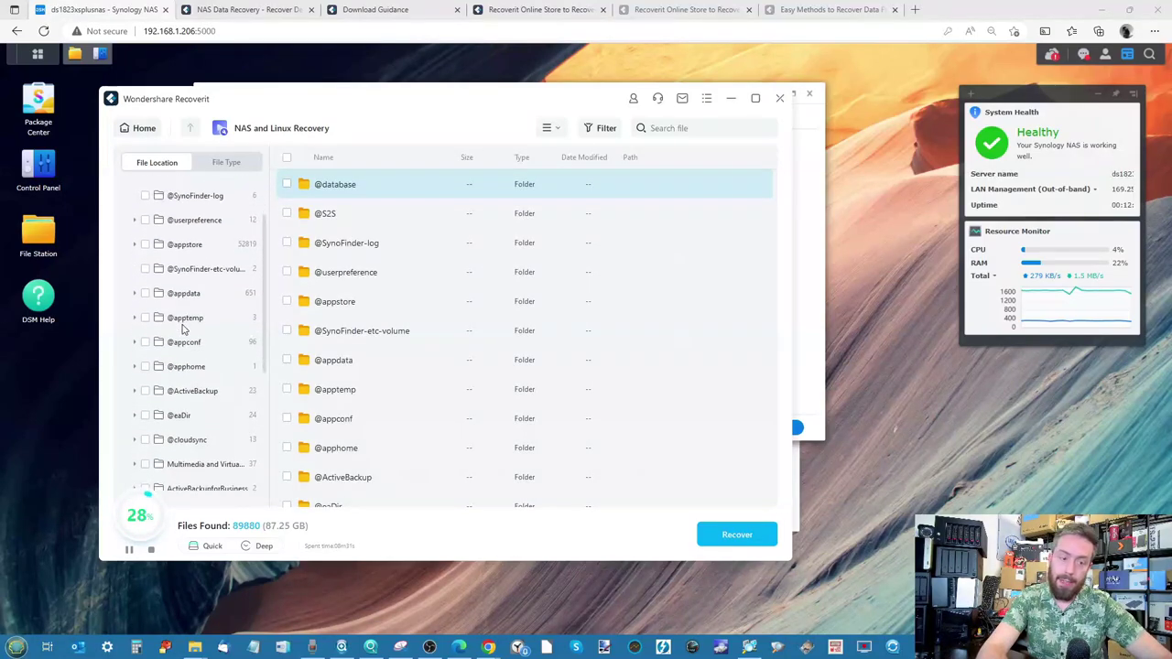
pyautogui.scroll(-4, 183, 330)
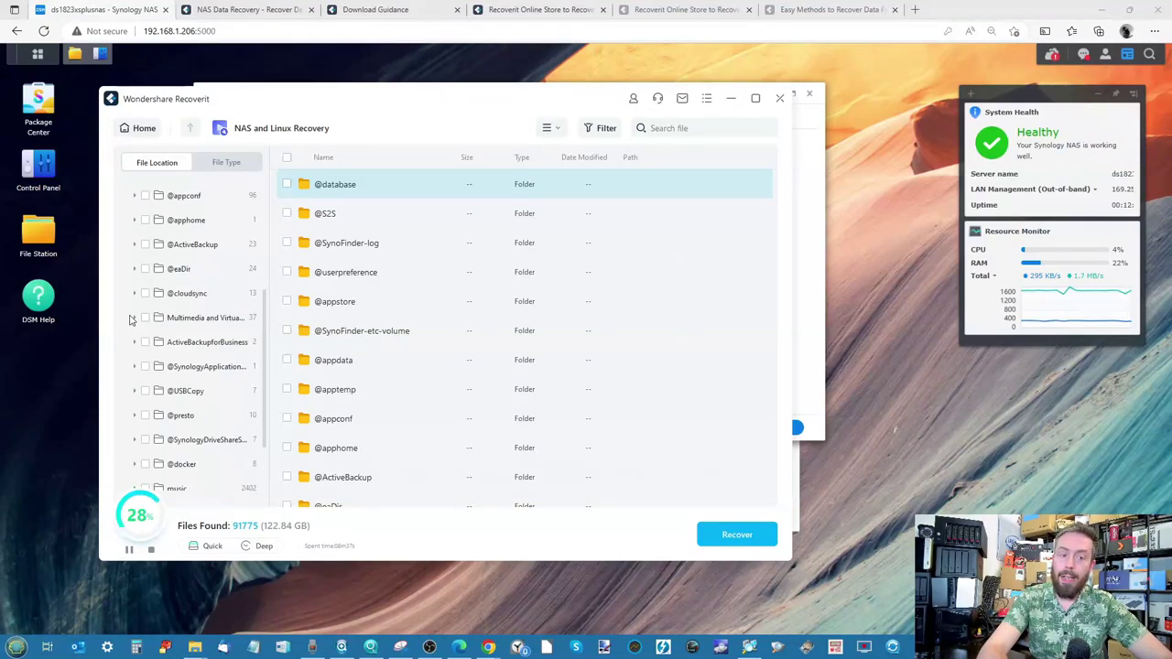
pyautogui.click(192, 318)
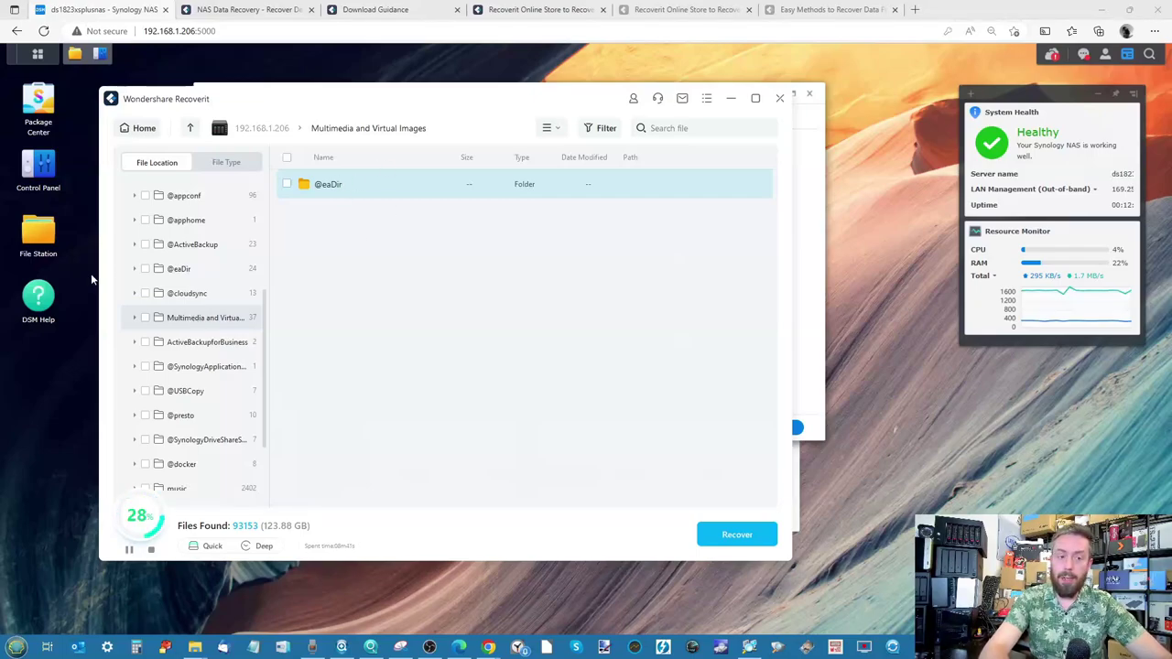
pyautogui.scroll(-1, 220, 311)
pyautogui.scroll(-1, 220, 312)
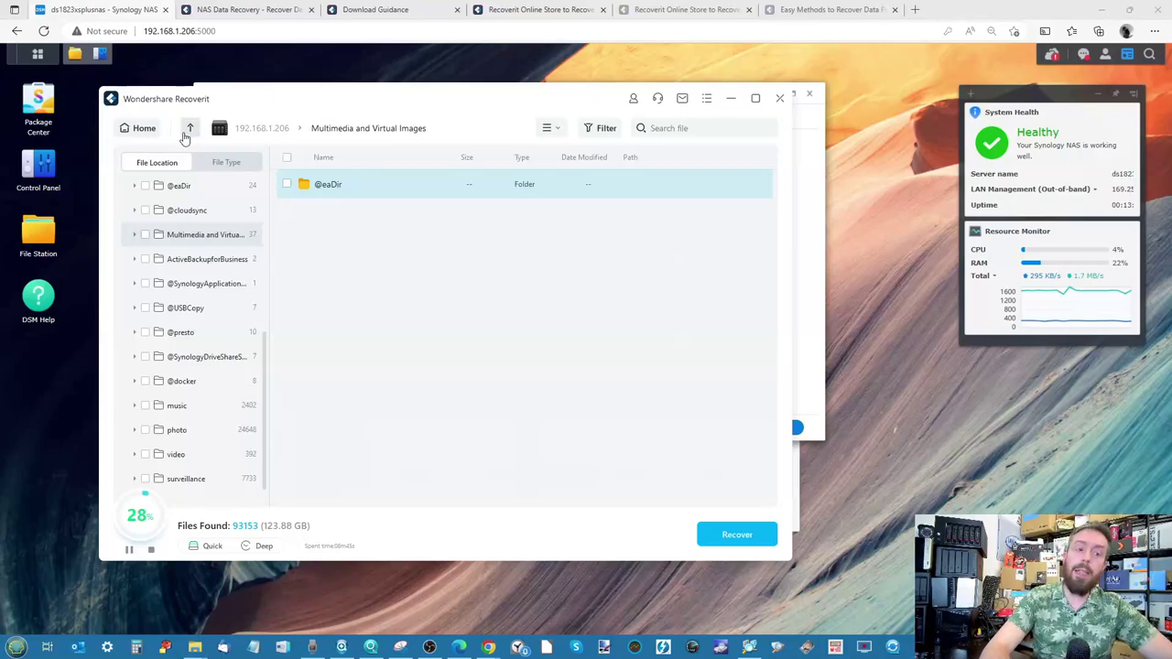
pyautogui.click(75, 53)
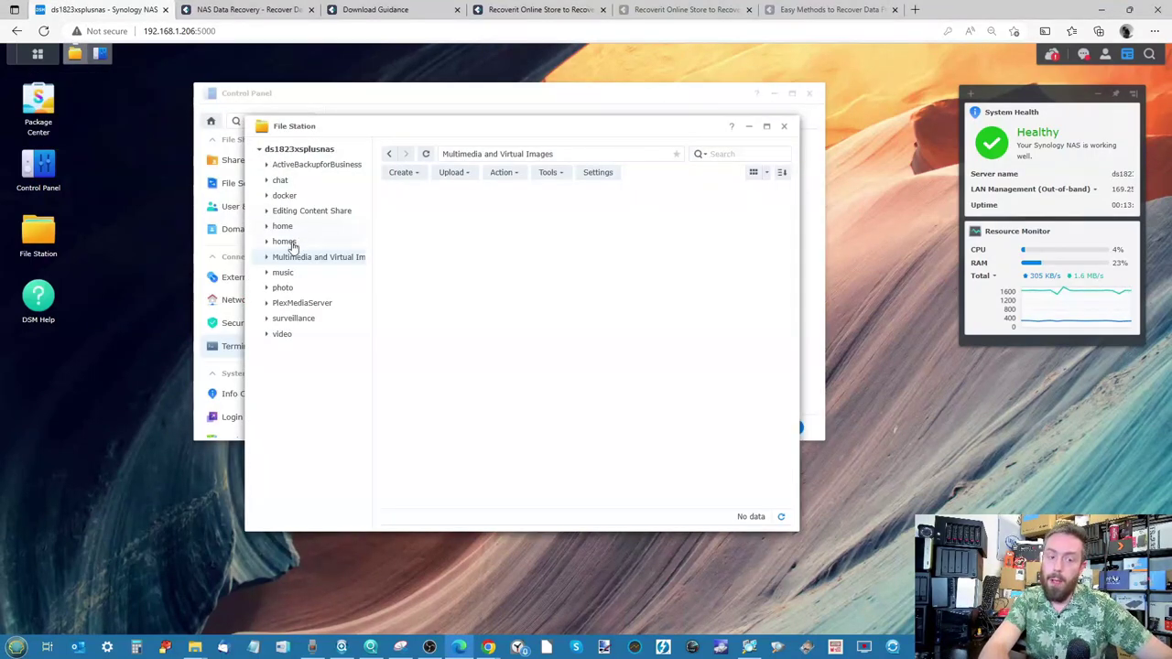
pyautogui.click(752, 128)
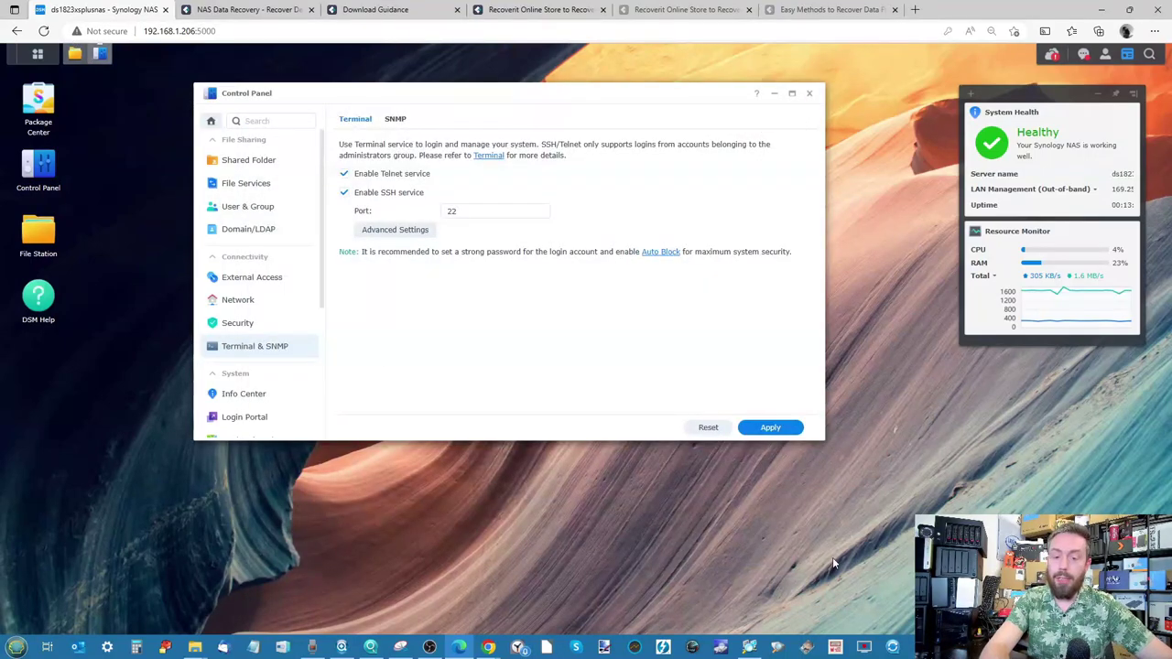
pyautogui.hotkey('alt', 'Tab')
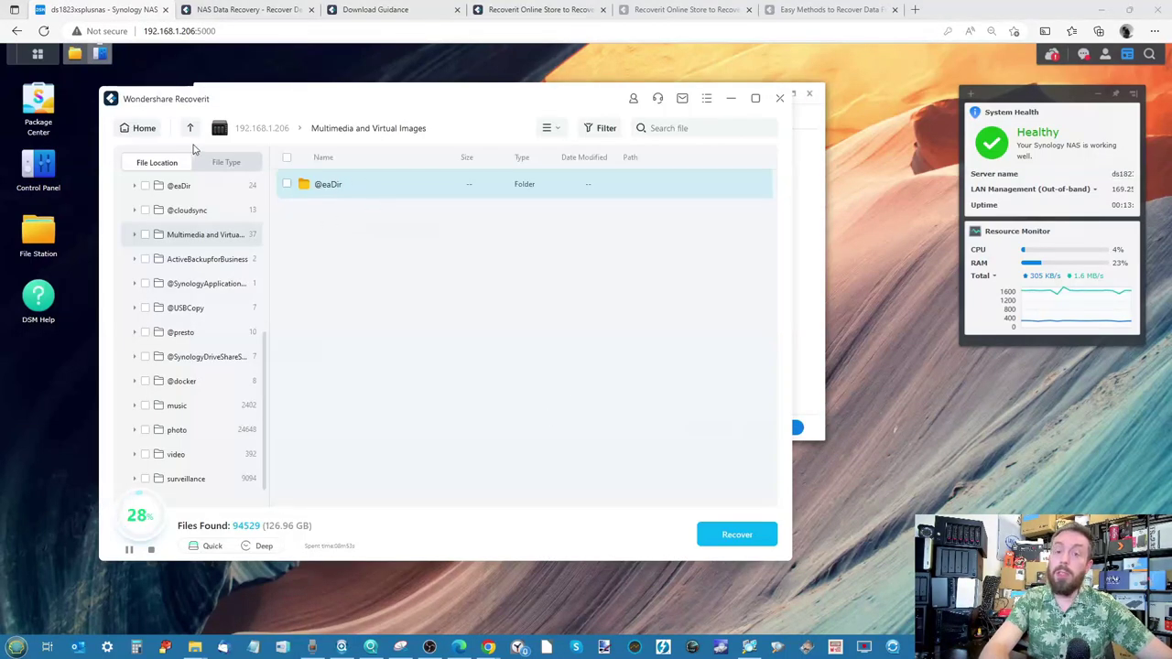
pyautogui.click(135, 235)
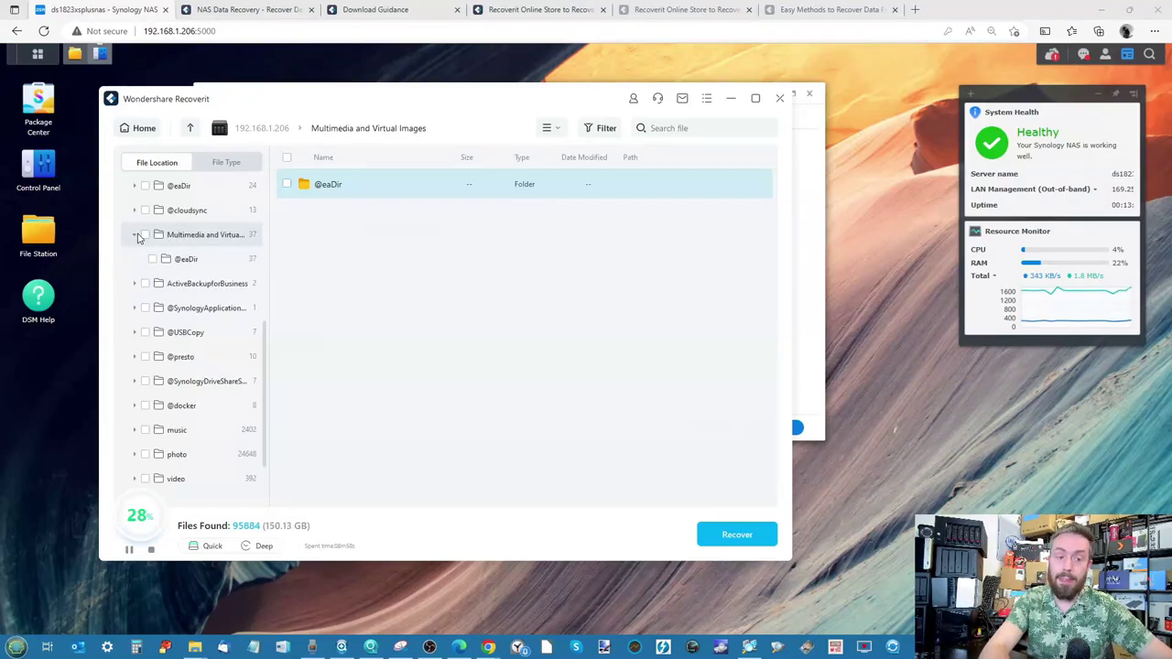
pyautogui.click(229, 258)
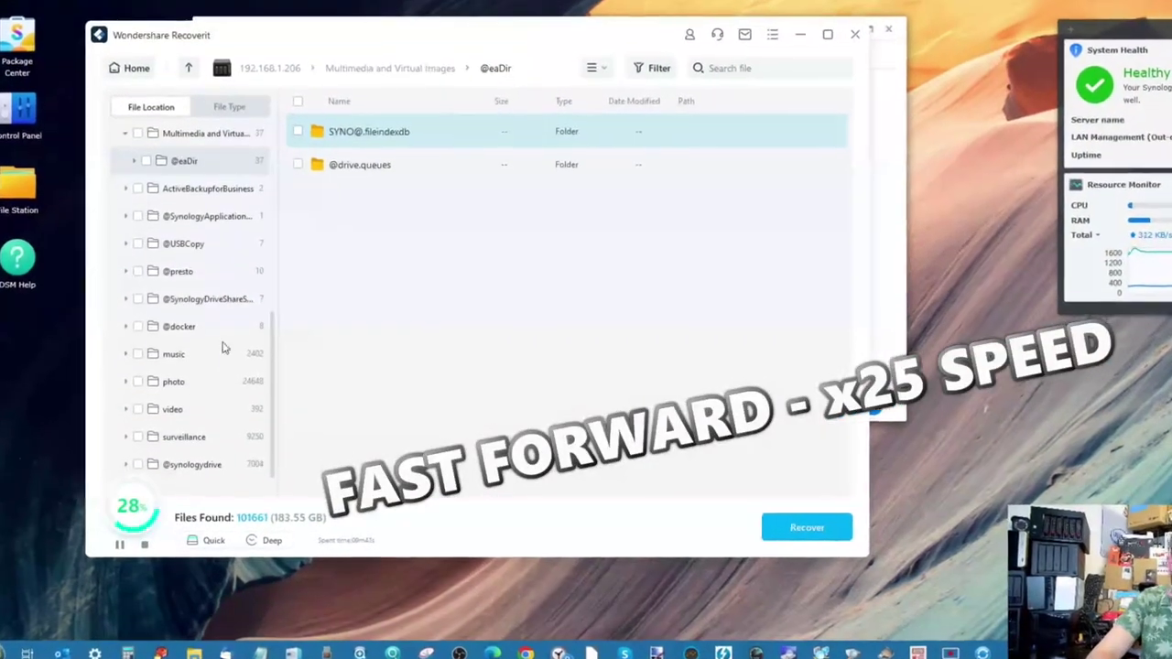
pyautogui.click(175, 239)
pyautogui.click(196, 158)
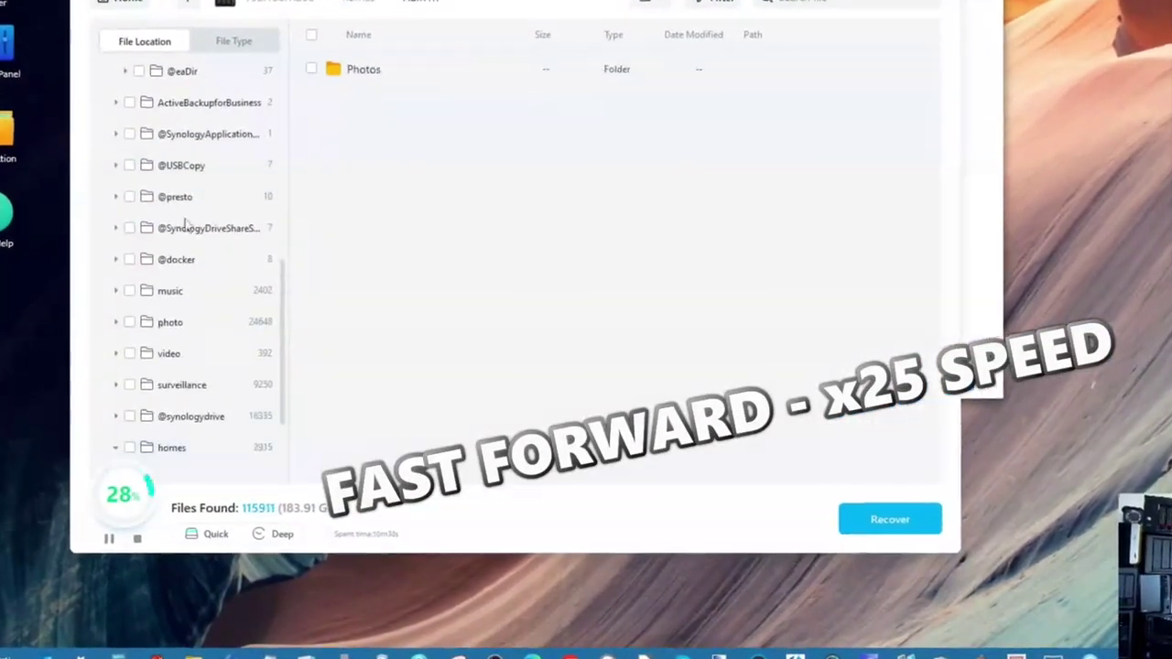
pyautogui.click(174, 119)
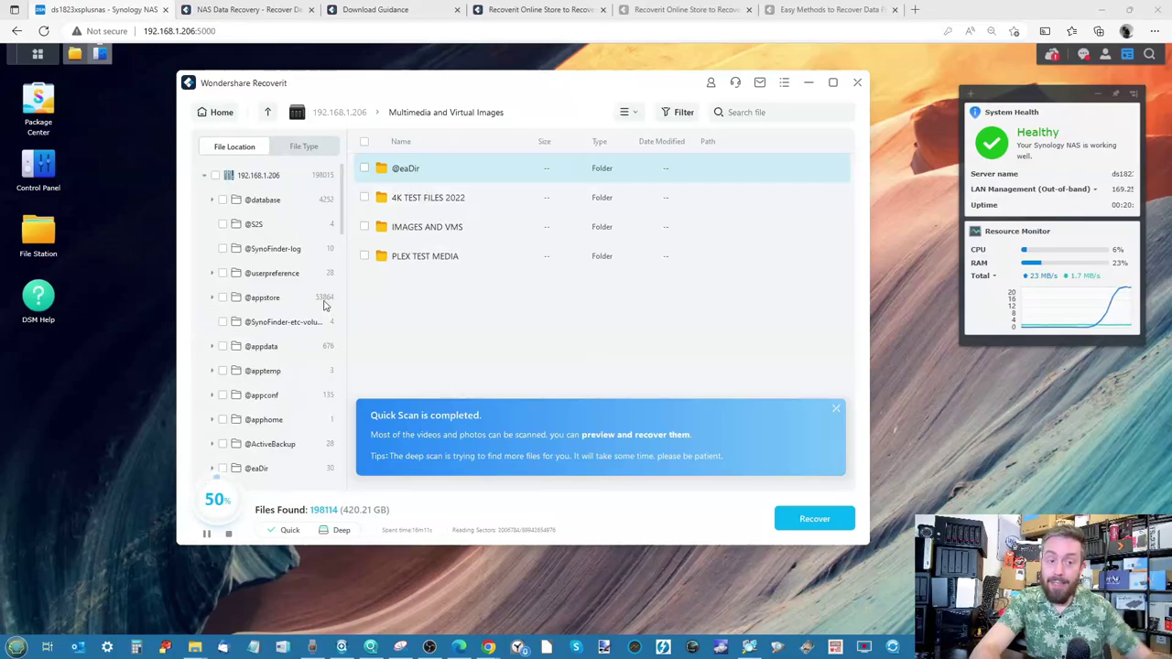
# Open PLEX TEST MEDIA, then Photos, then the Christmas 2019 folder.
pyautogui.scroll(-2, 263, 310)
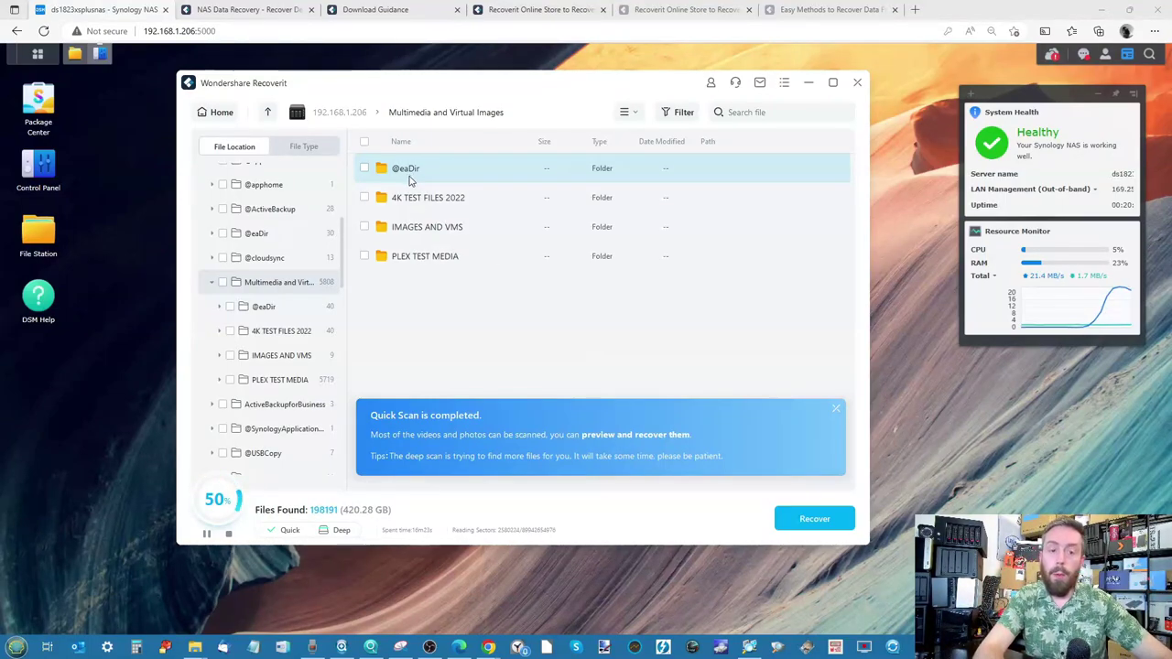
pyautogui.doubleClick(417, 258)
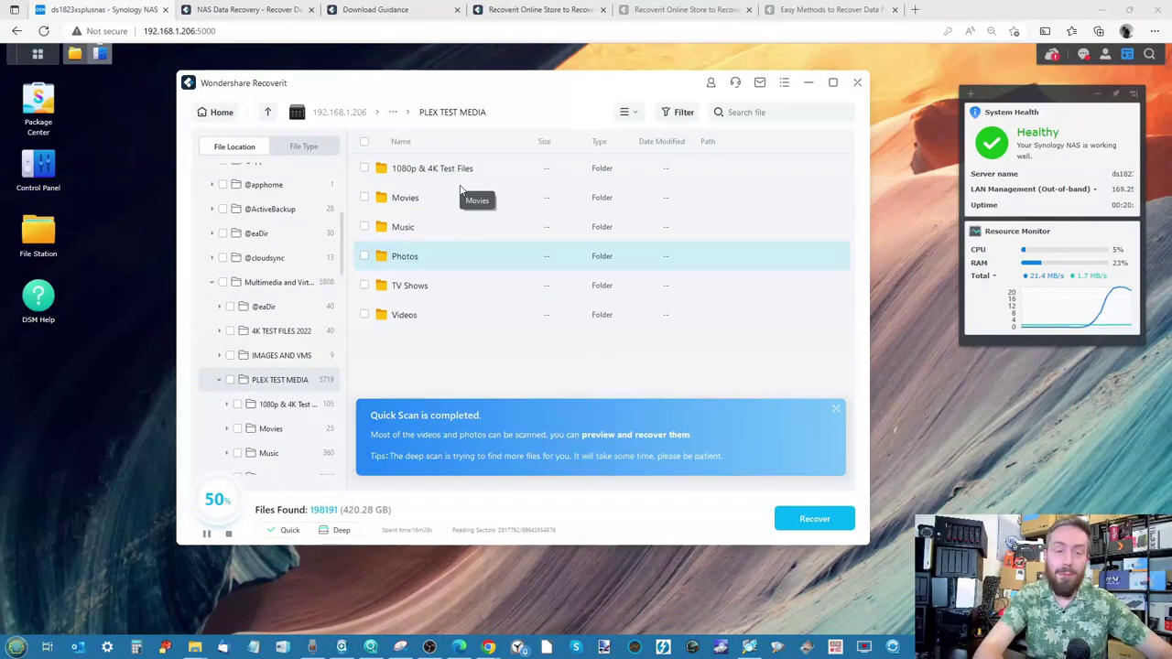
pyautogui.doubleClick(410, 257)
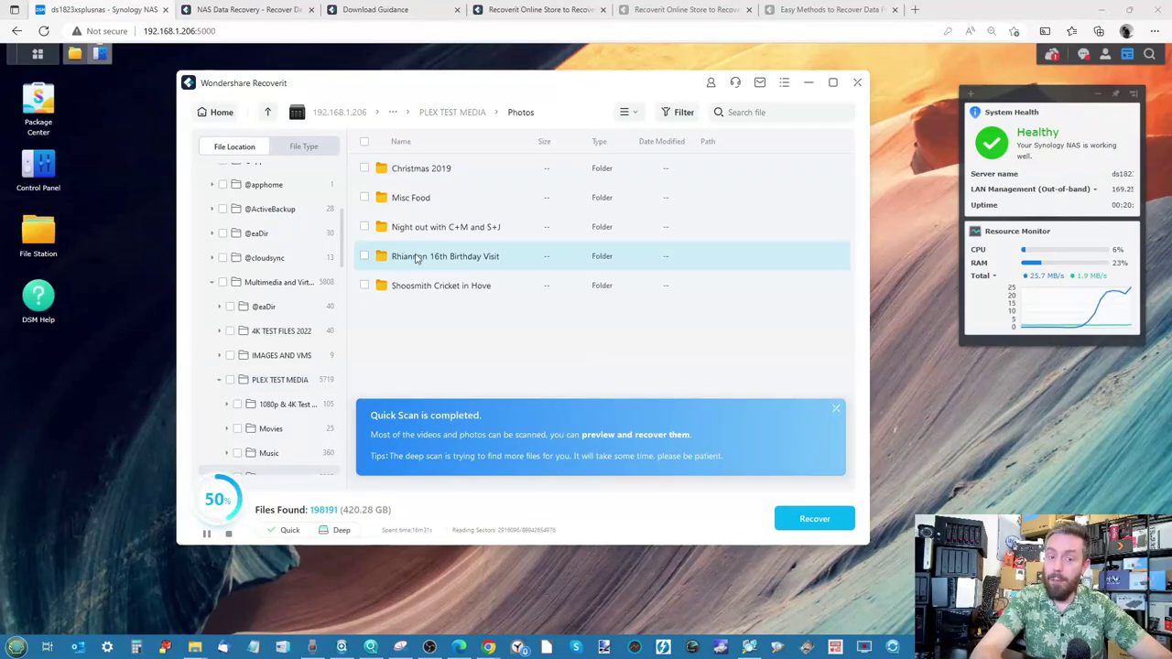
pyautogui.doubleClick(435, 172)
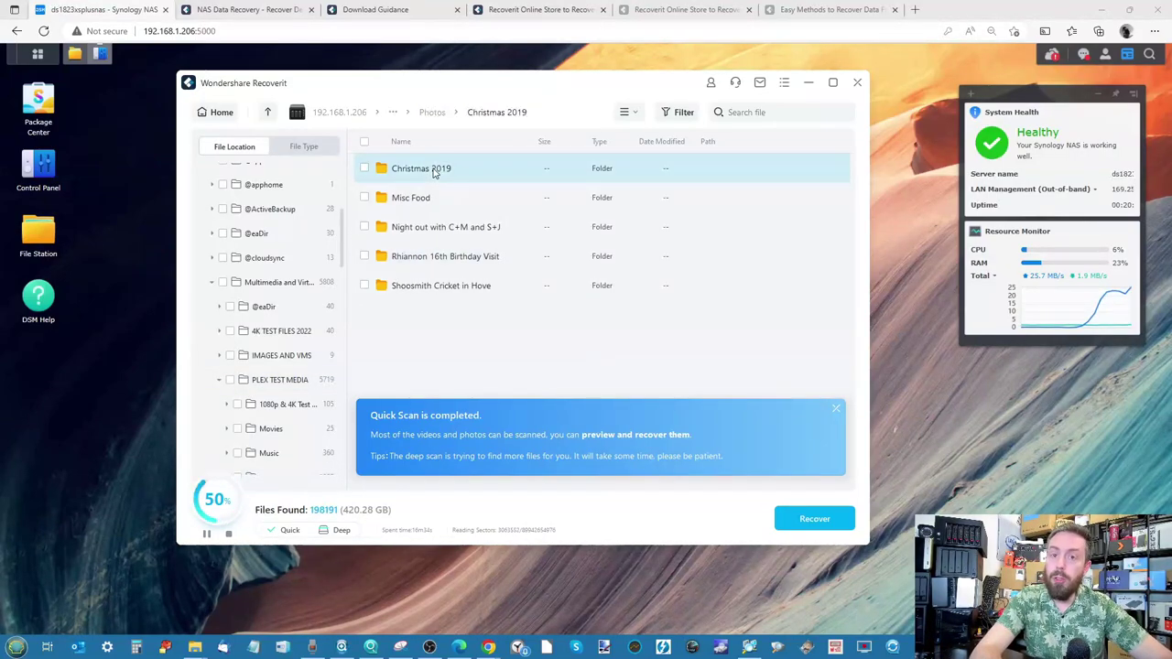
# Reload the share in File Station, move that window aside, and dismiss the quick-scan completed notice.
pyautogui.click(101, 115)
pyautogui.click(471, 156)
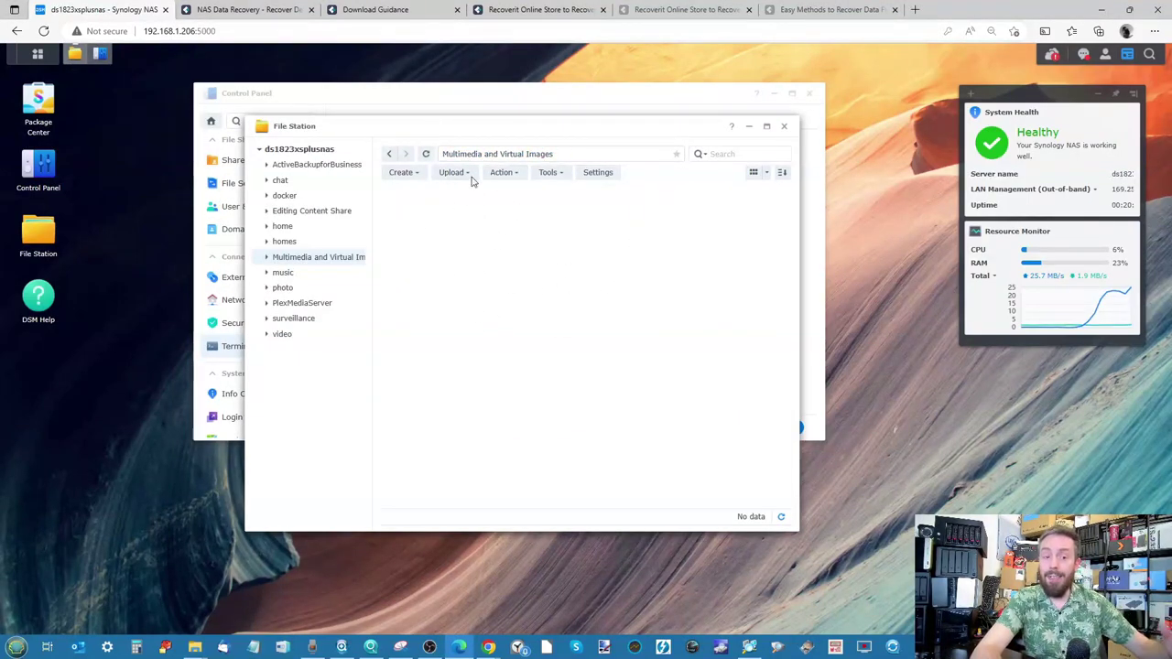
pyautogui.moveTo(550, 120); pyautogui.dragTo(613, 172)
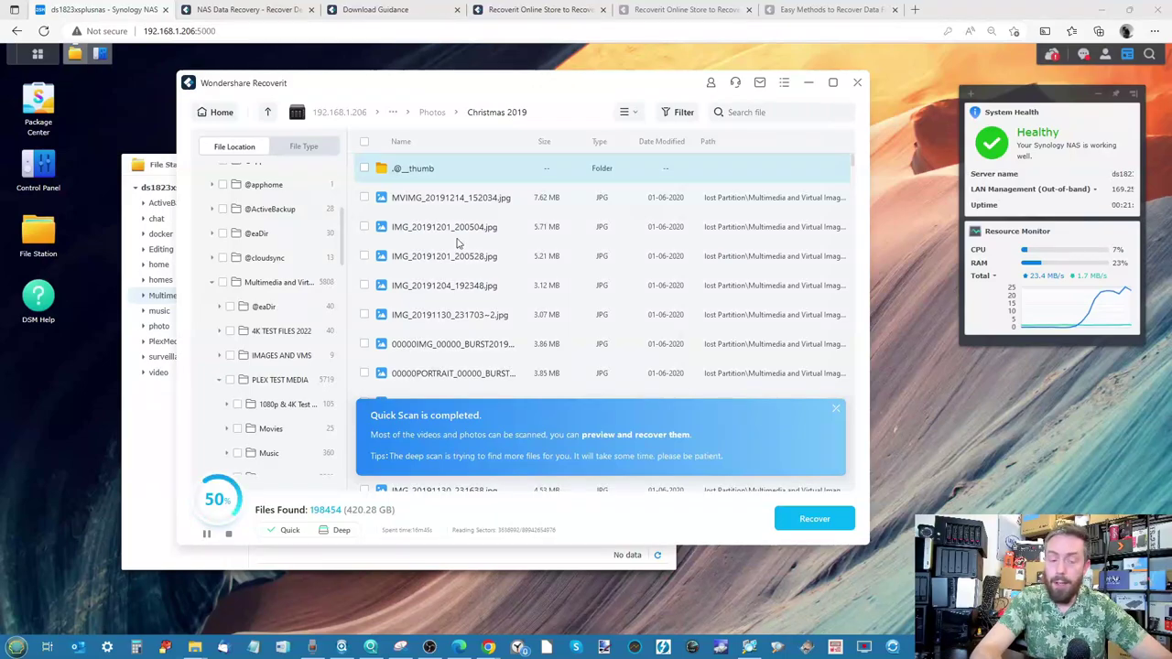
pyautogui.click(836, 409)
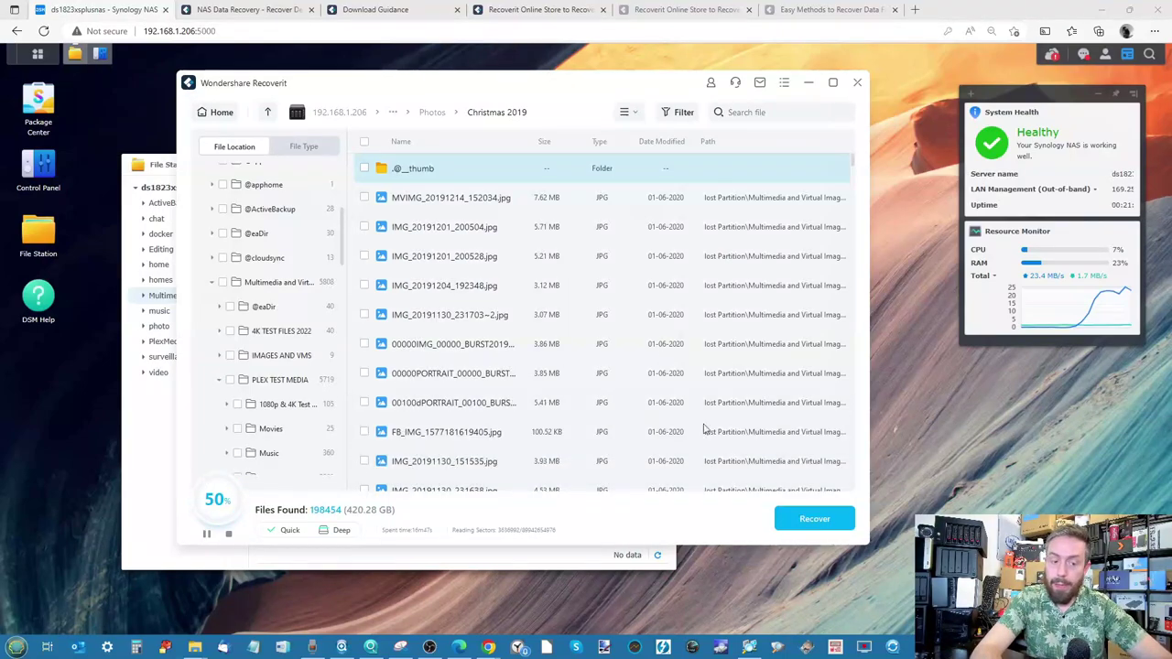
pyautogui.scroll(-10, 451, 247)
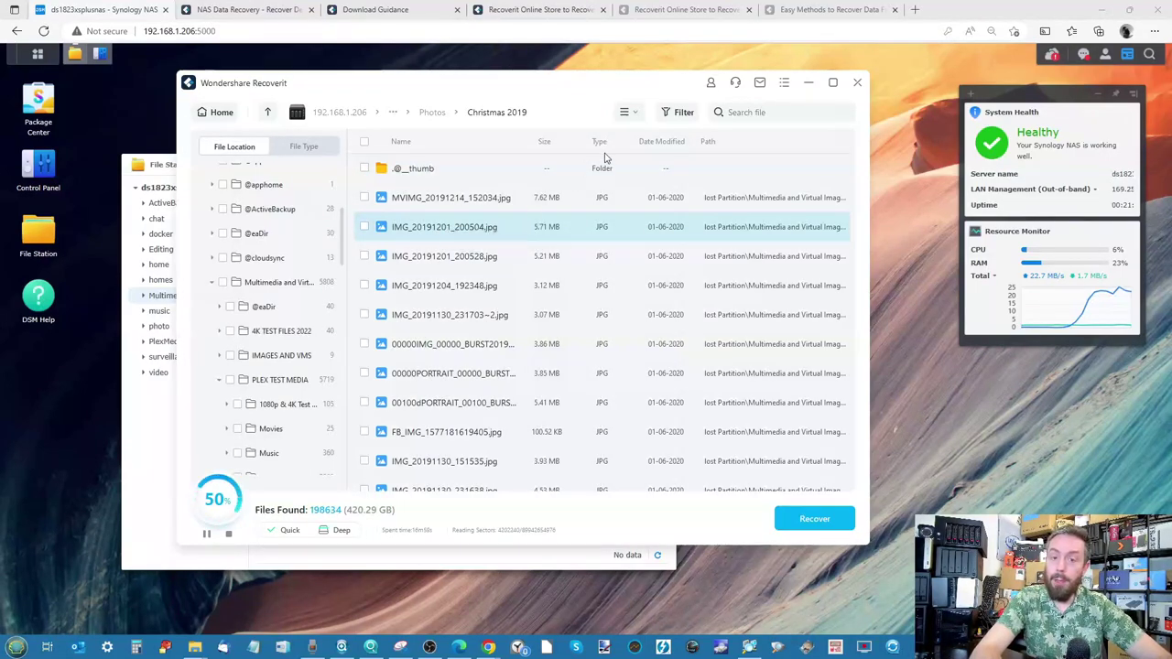
# Switch the file list to the preview-pane layout and preview IMG_20191201_200504.jpg full size.
pyautogui.click(634, 121)
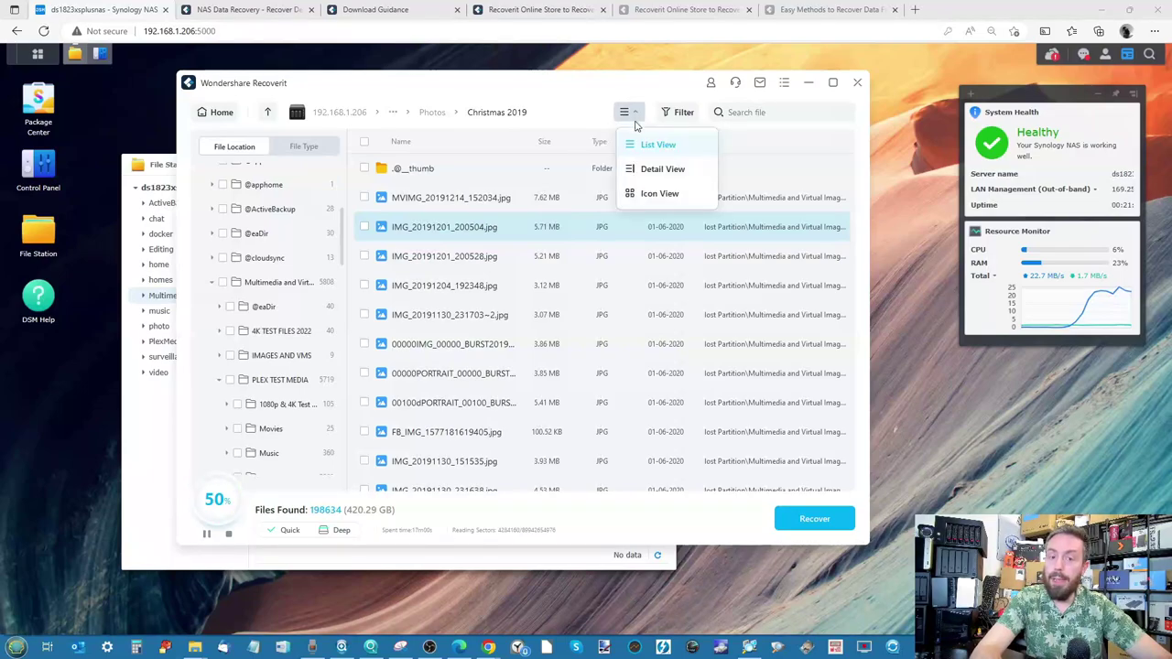
pyautogui.click(664, 175)
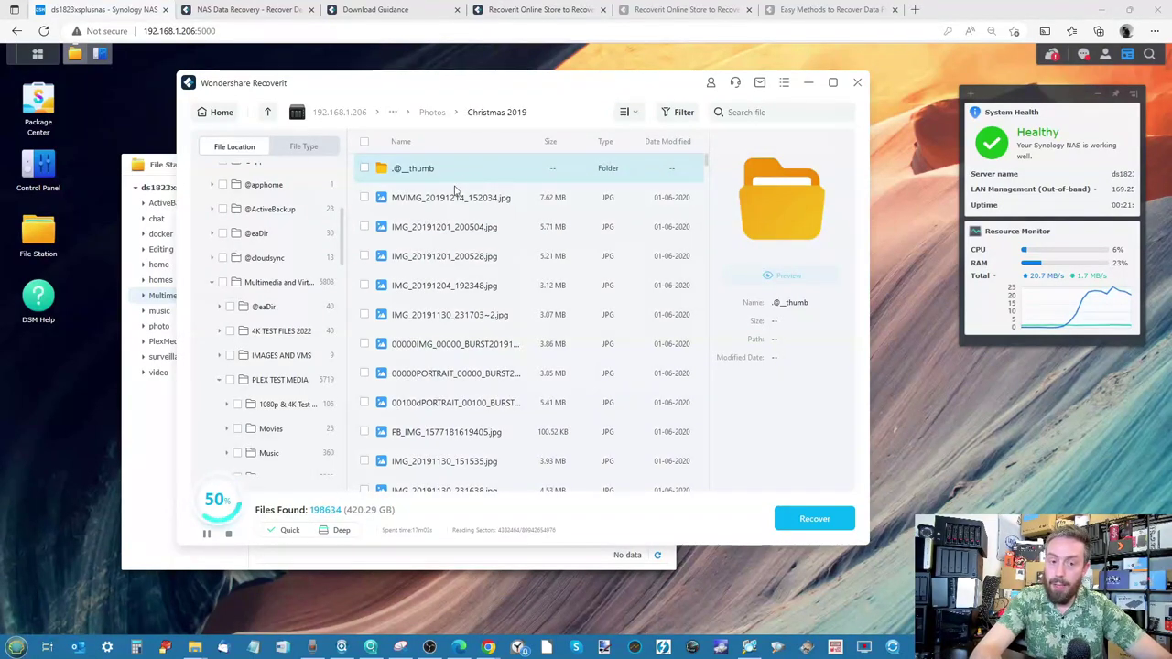
pyautogui.click(453, 195)
pyautogui.click(449, 233)
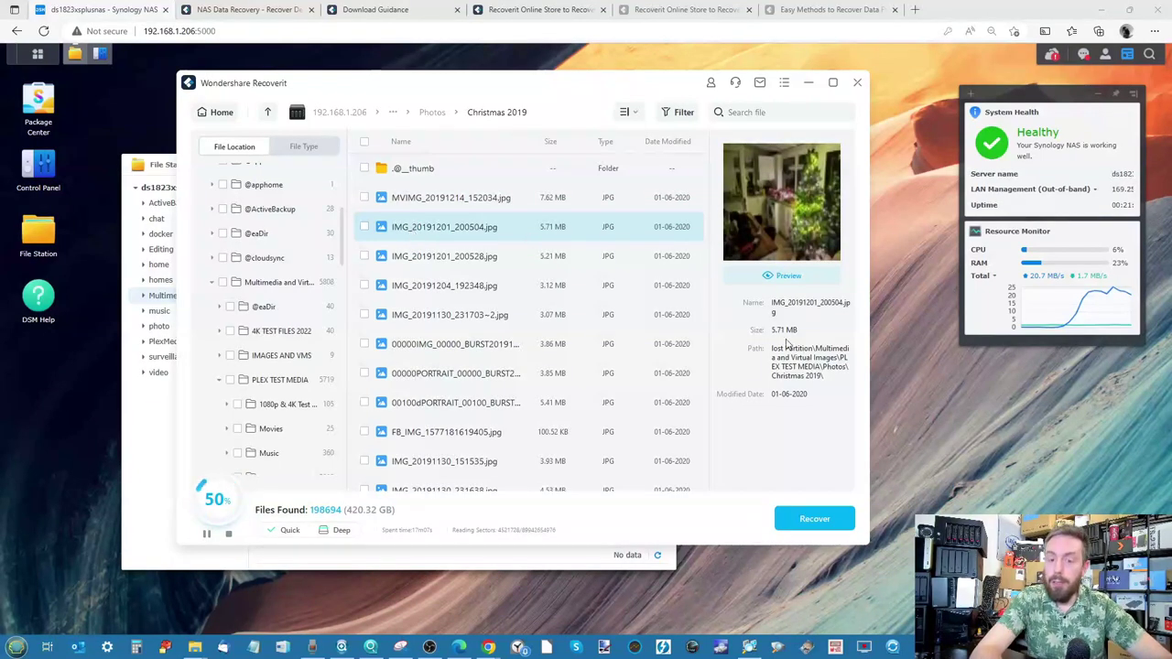
pyautogui.click(778, 279)
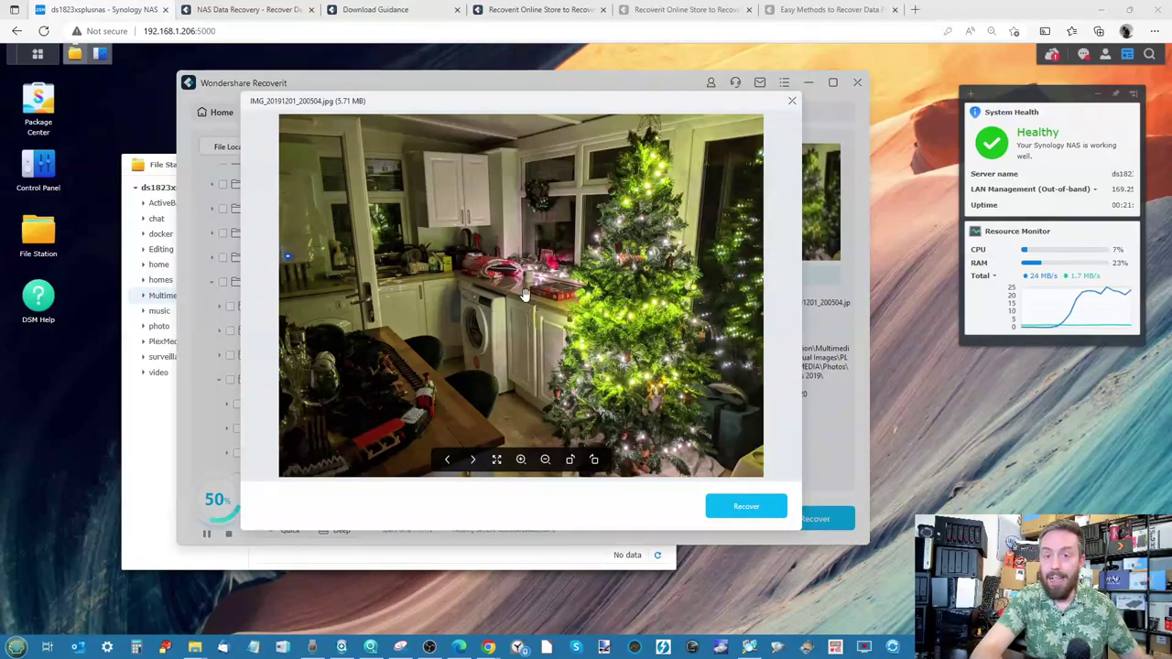
pyautogui.click(792, 101)
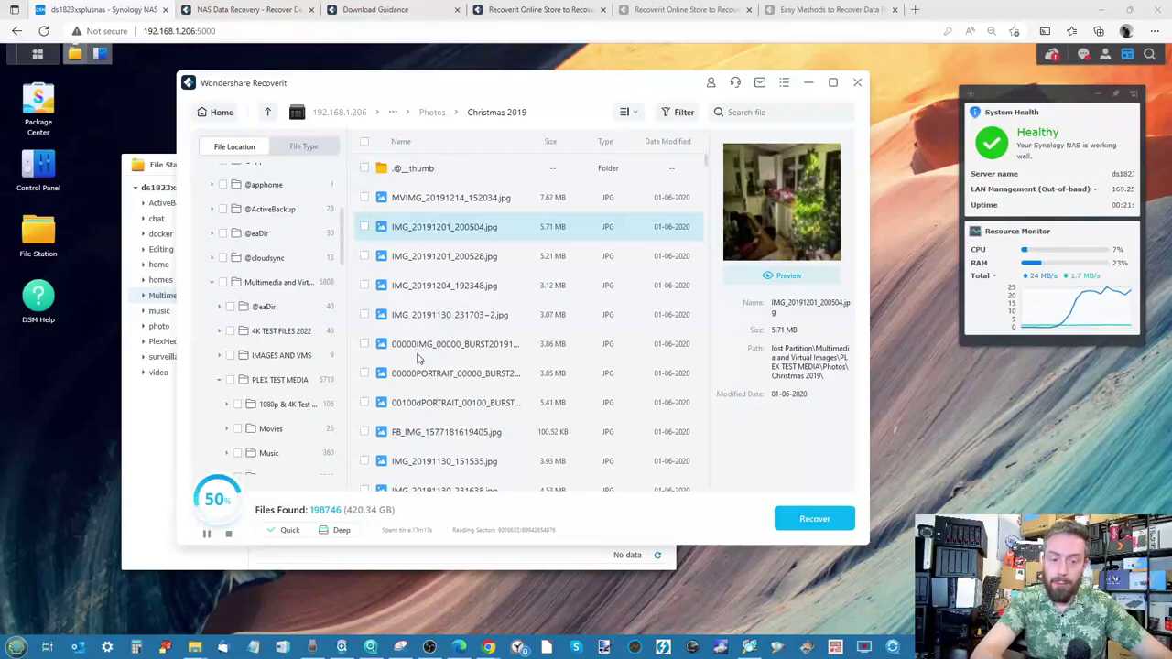
# Preview MVIMG_20191207_194424.jpg at full size, then close the preview.
pyautogui.scroll(-10, 423, 351)
pyautogui.scroll(-1, 440, 334)
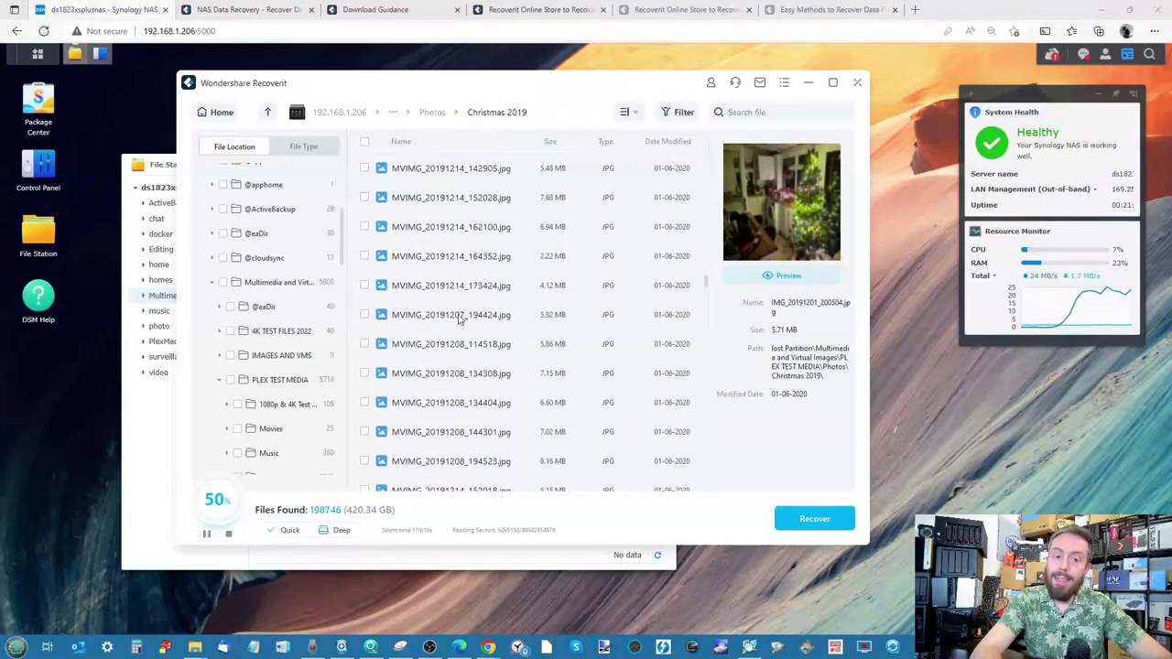
pyautogui.click(460, 316)
pyautogui.click(788, 276)
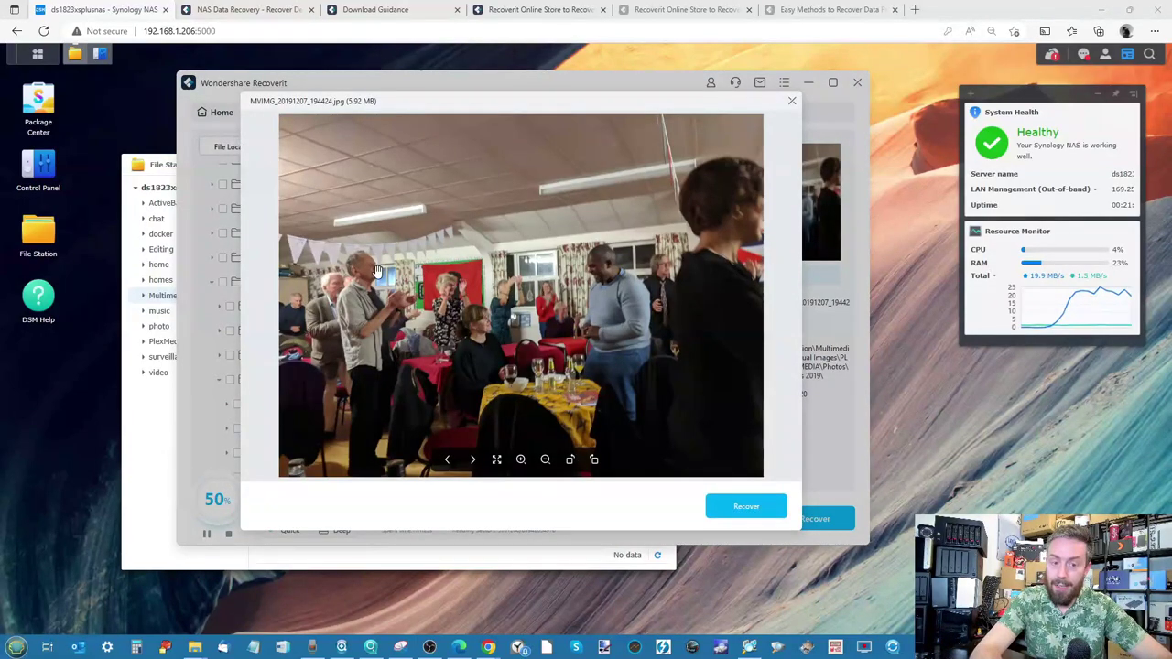
pyautogui.click(792, 101)
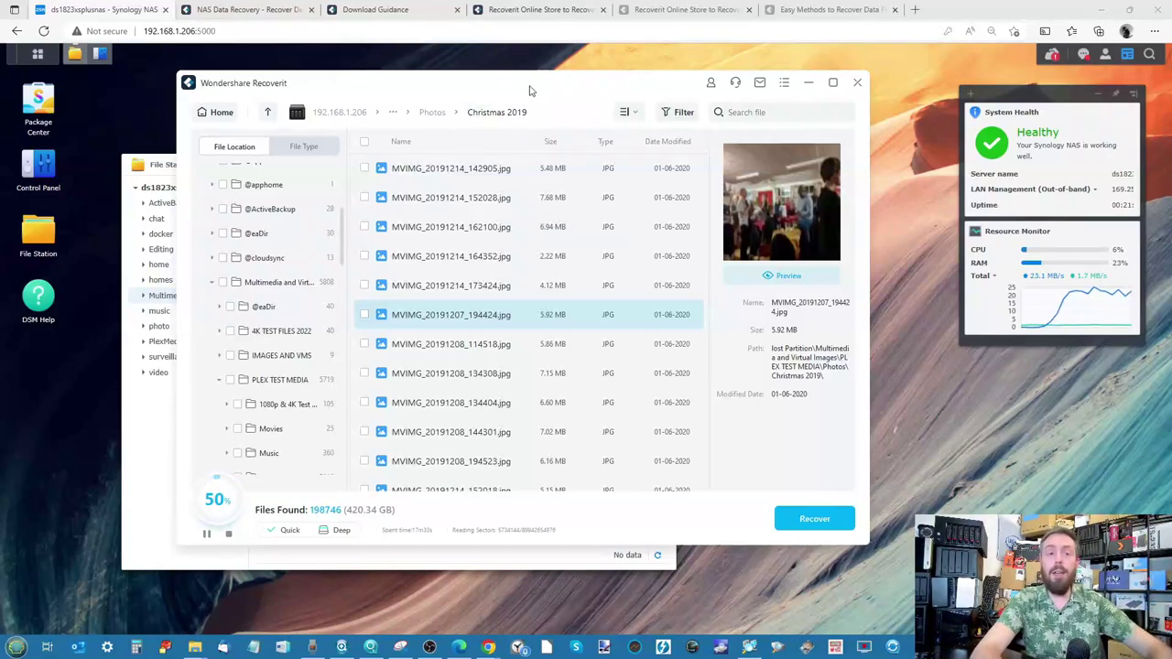
# Go back up to PLEX TEST MEDIA and open the 1080p & 4K Test Files folder.
pyautogui.moveTo(486, 92); pyautogui.dragTo(467, 134)
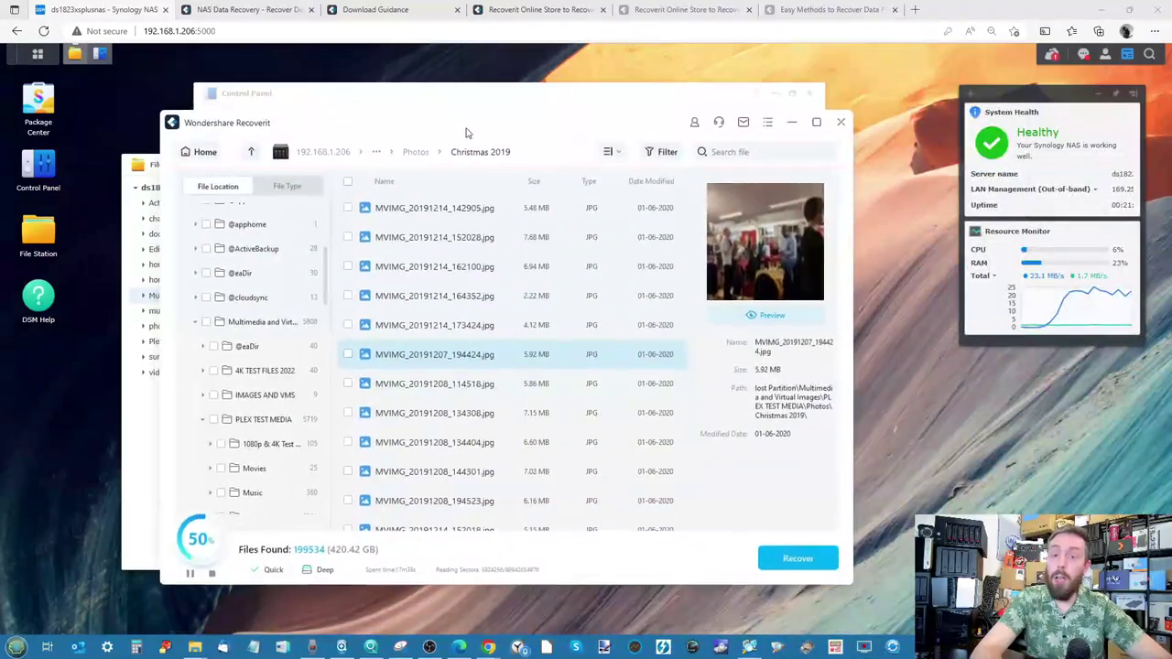
pyautogui.click(415, 152)
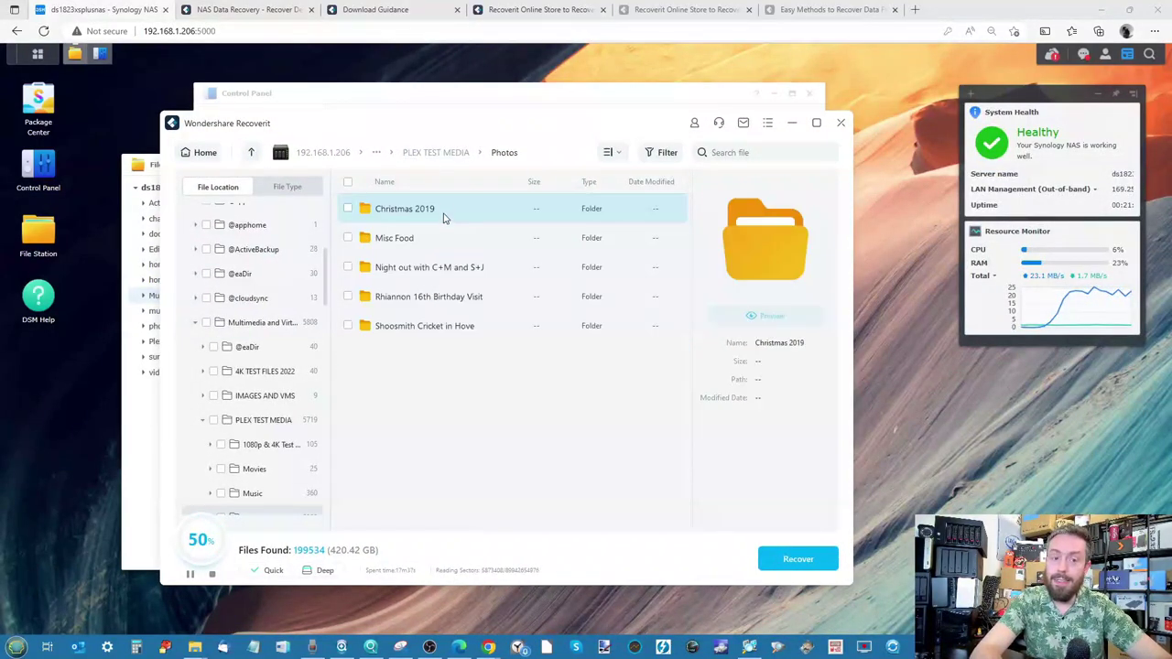
pyautogui.click(429, 153)
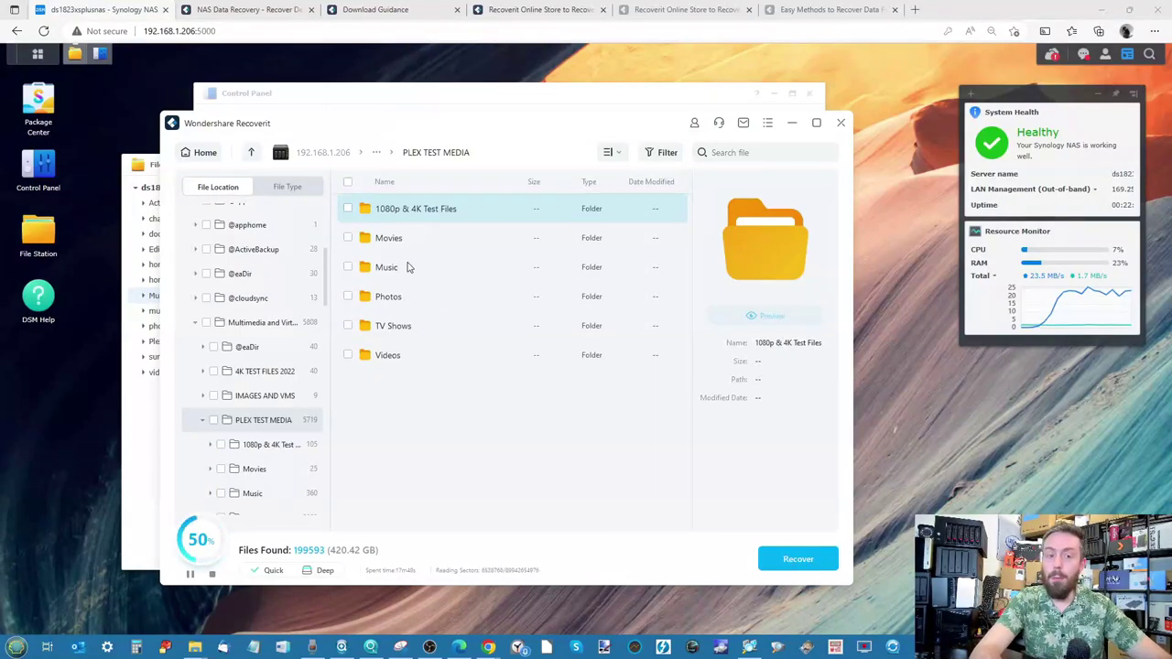
pyautogui.doubleClick(412, 211)
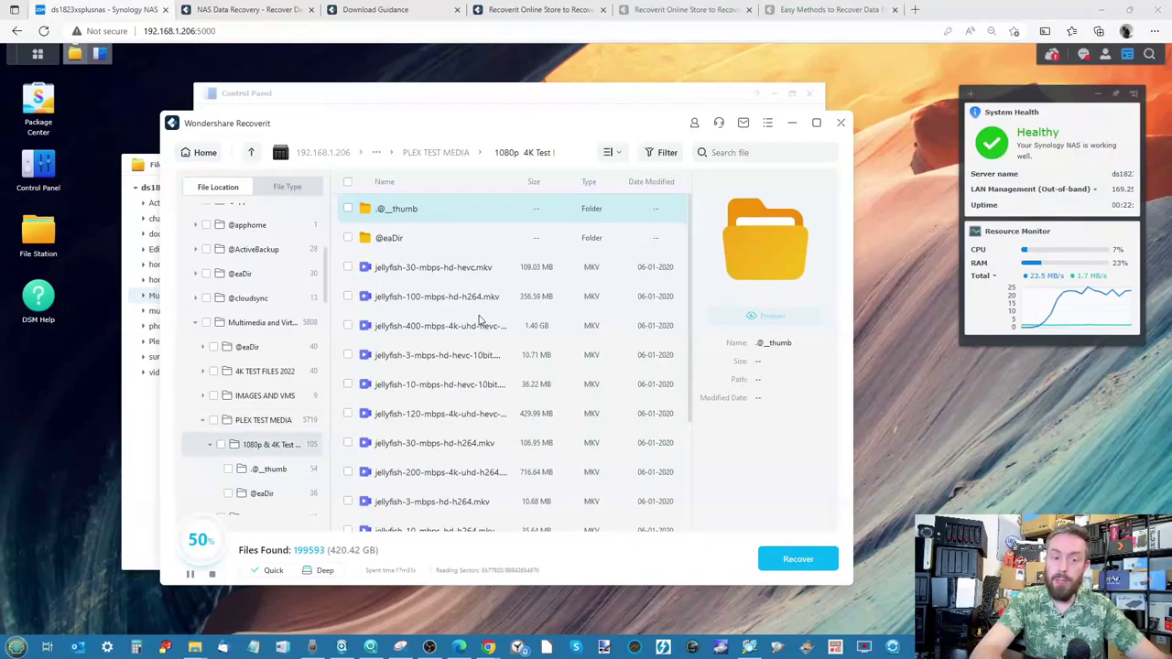
# Sort the videos by size, largest first, and select jellyfish-3-mbps-hd-h264.mkv.
pyautogui.scroll(-1, 479, 320)
pyautogui.scroll(1, 462, 259)
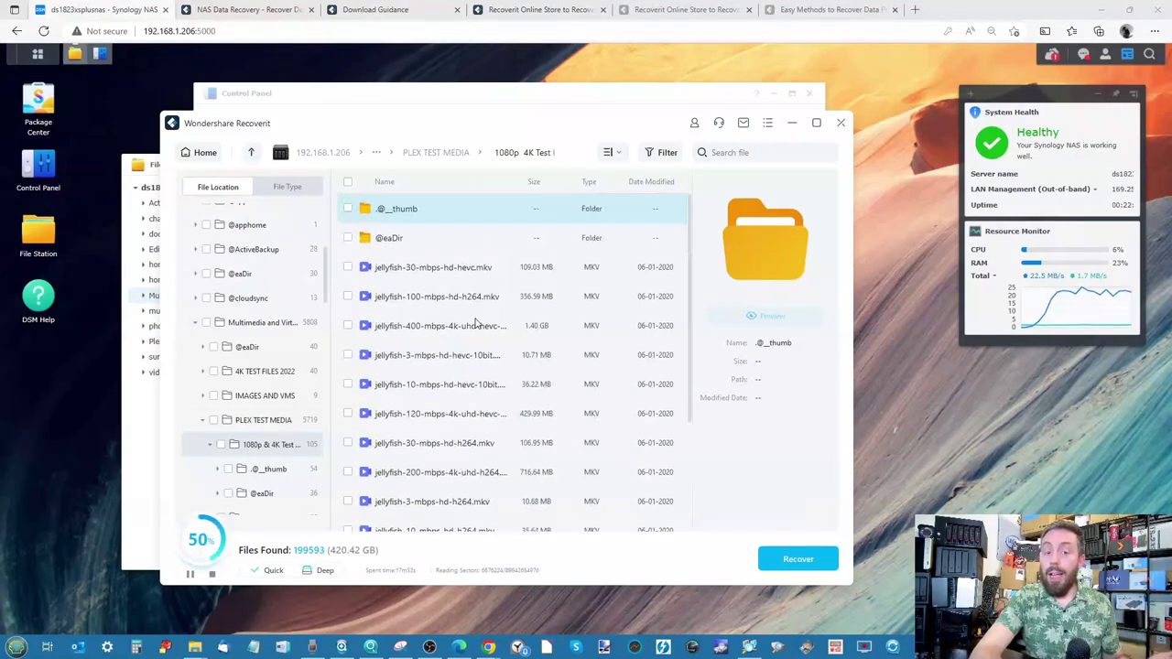
pyautogui.scroll(-1, 529, 279)
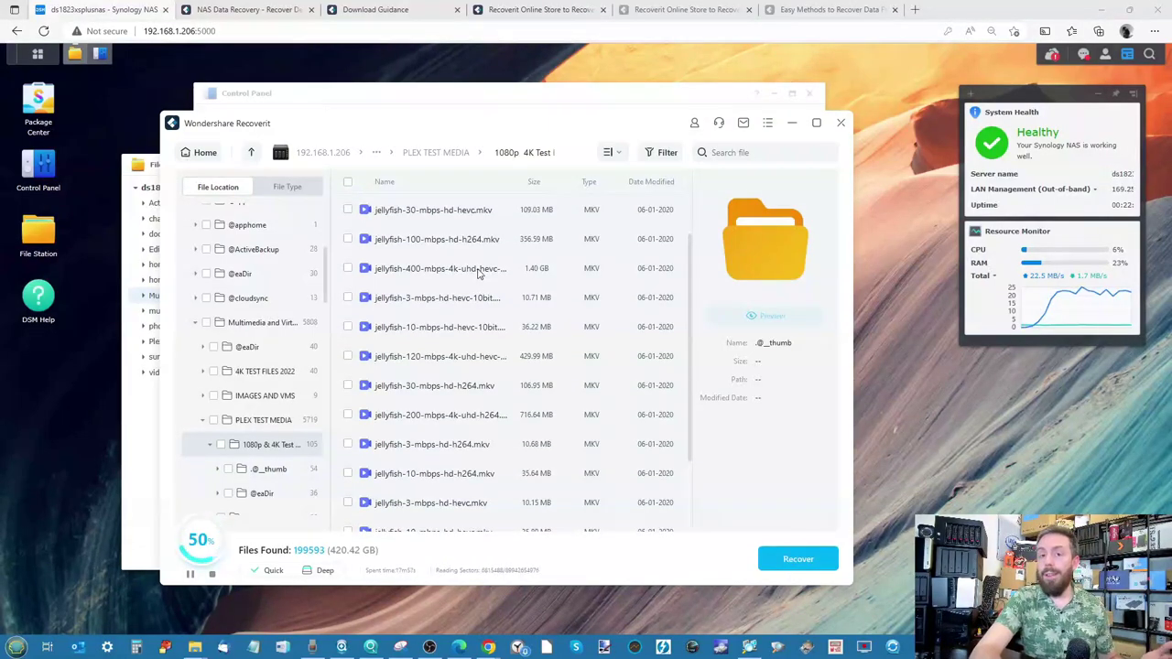
pyautogui.click(531, 185)
pyautogui.scroll(1, 501, 295)
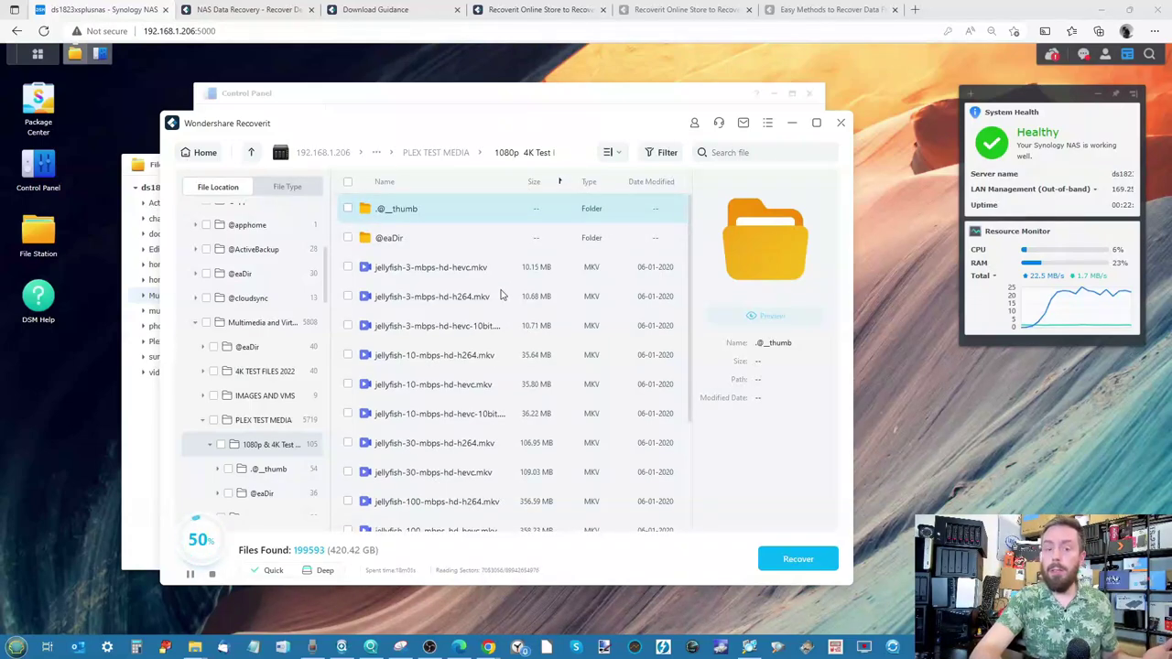
pyautogui.click(530, 187)
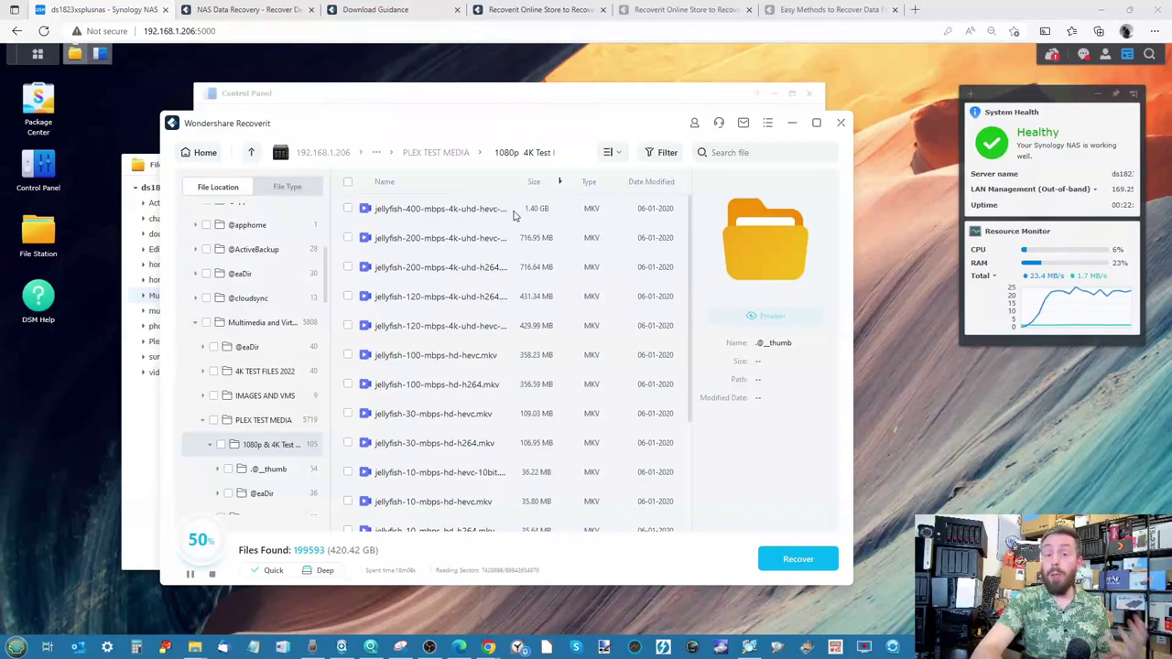
pyautogui.click(472, 217)
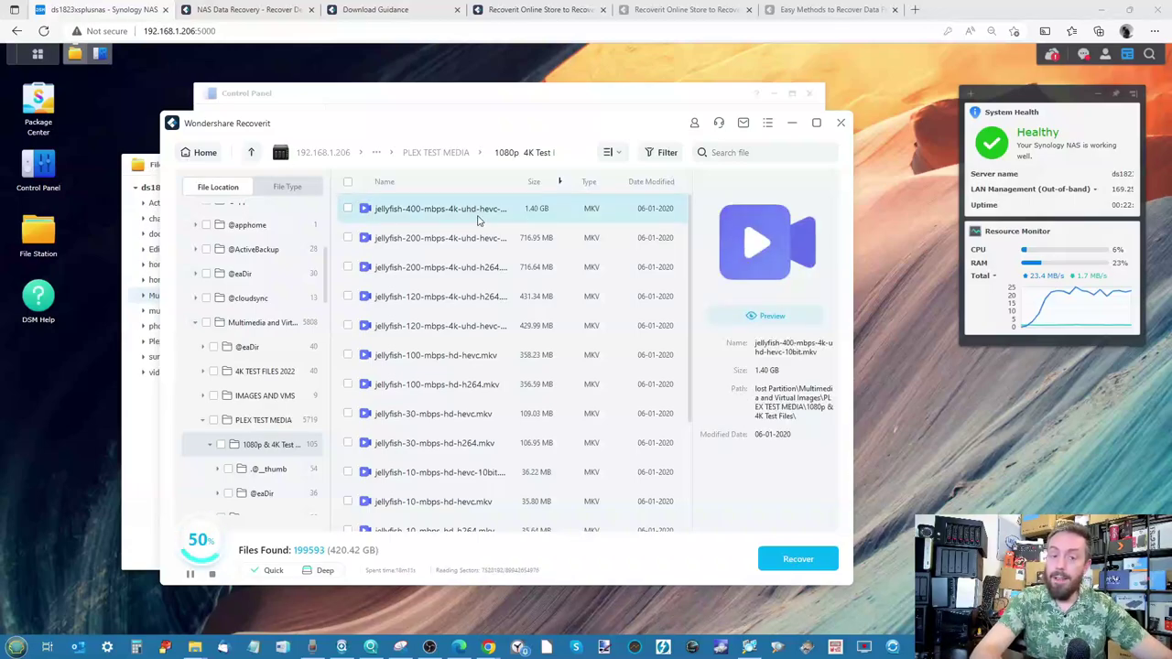
pyautogui.scroll(-3, 478, 220)
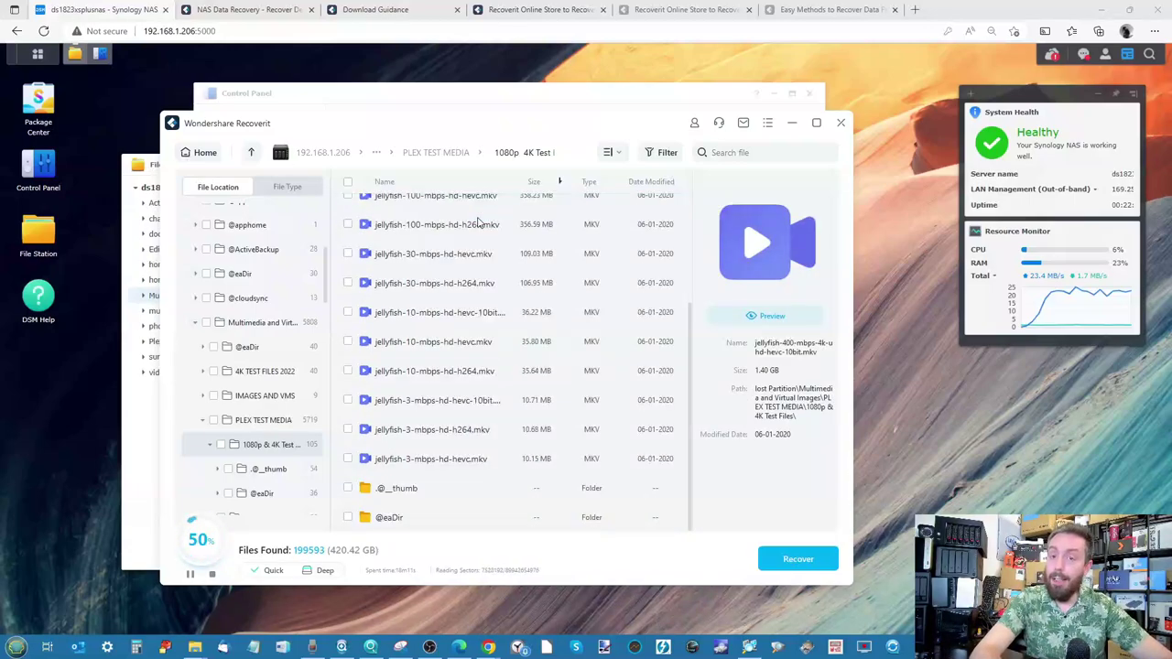
pyautogui.click(440, 428)
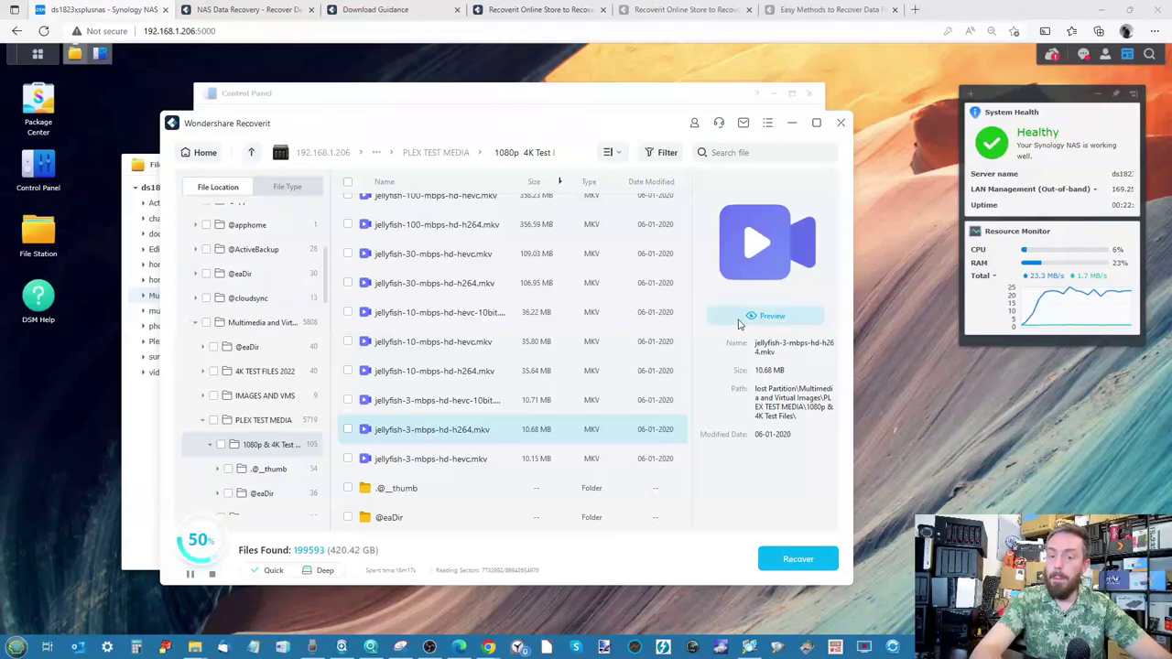
# Play the jellyfish-3-mbps-hd-h264.mkv preview, view the Recoverit pricing page, then return to the NAS.
pyautogui.click(740, 318)
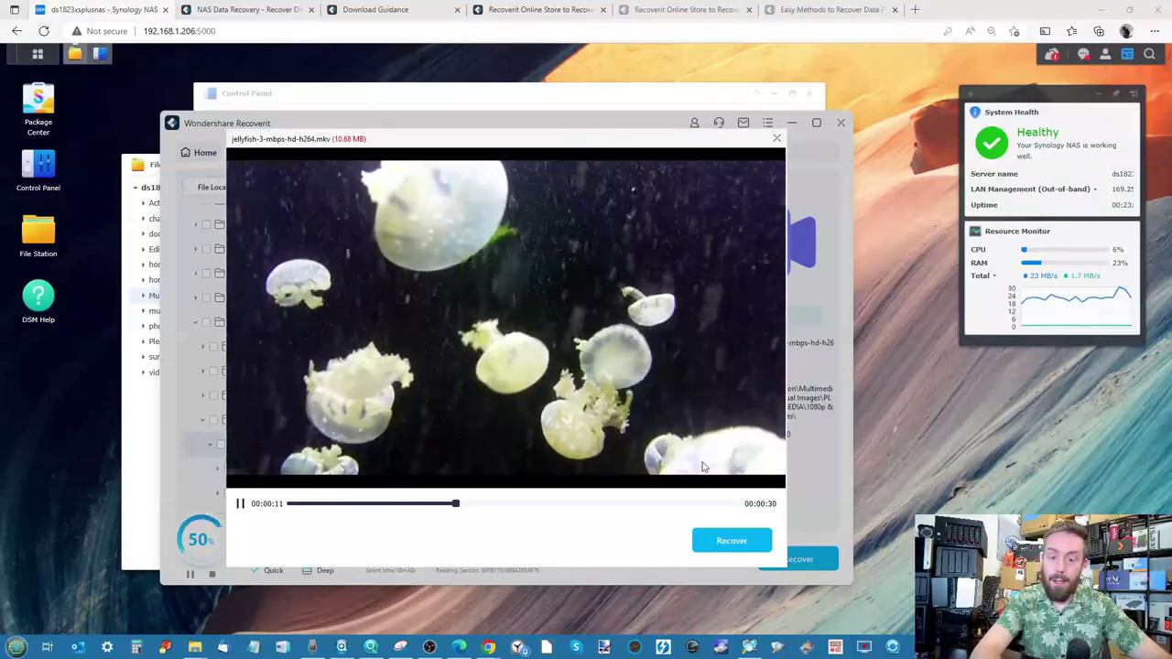
pyautogui.click(777, 139)
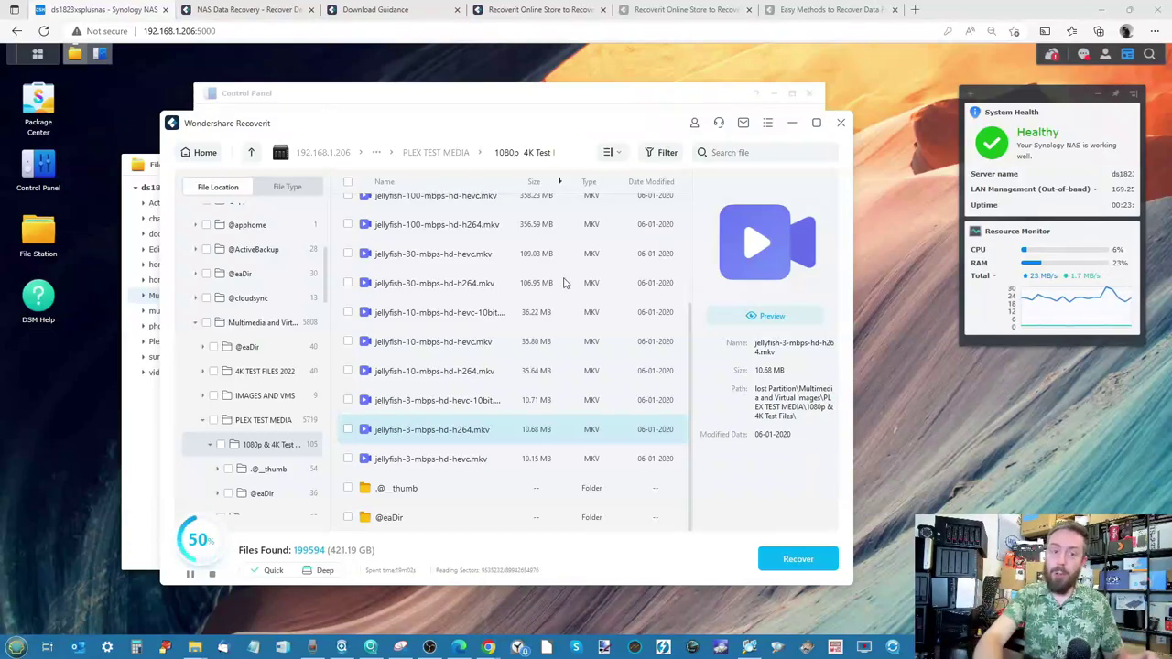
pyautogui.moveTo(520, 7)
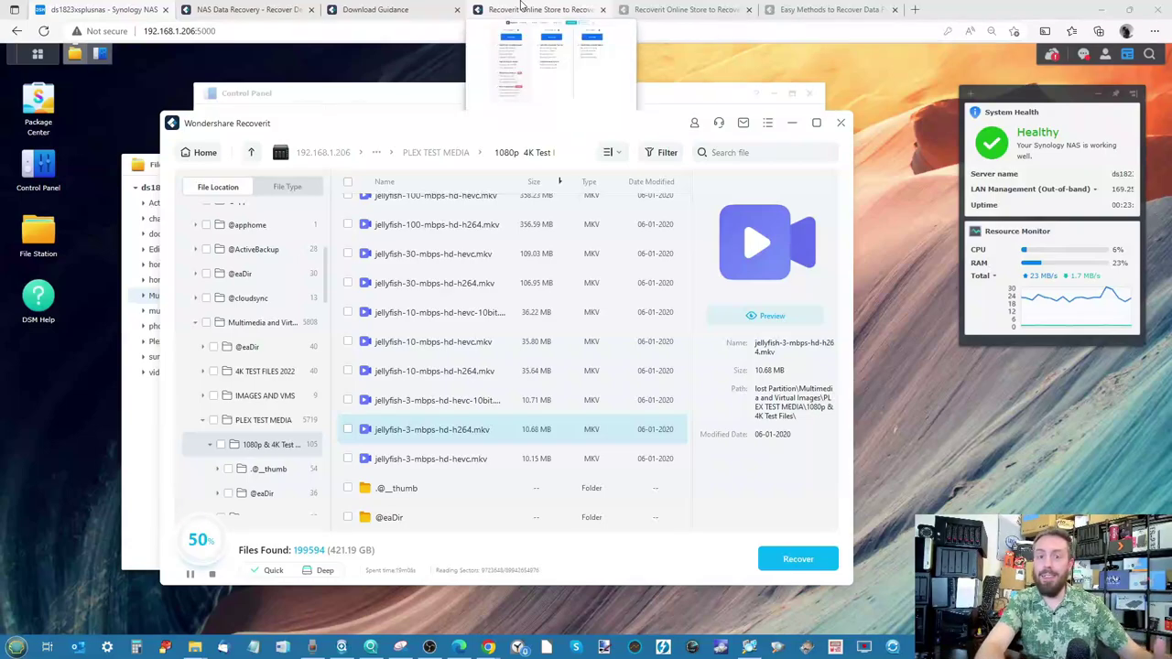
pyautogui.click(522, 9)
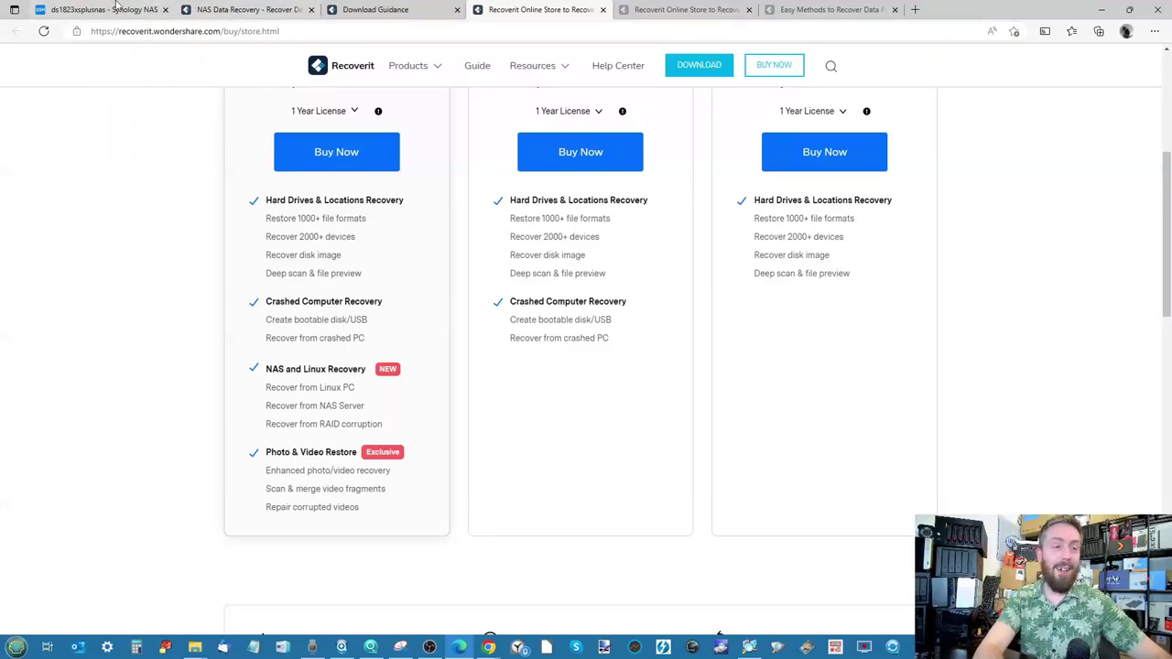
pyautogui.click(117, 7)
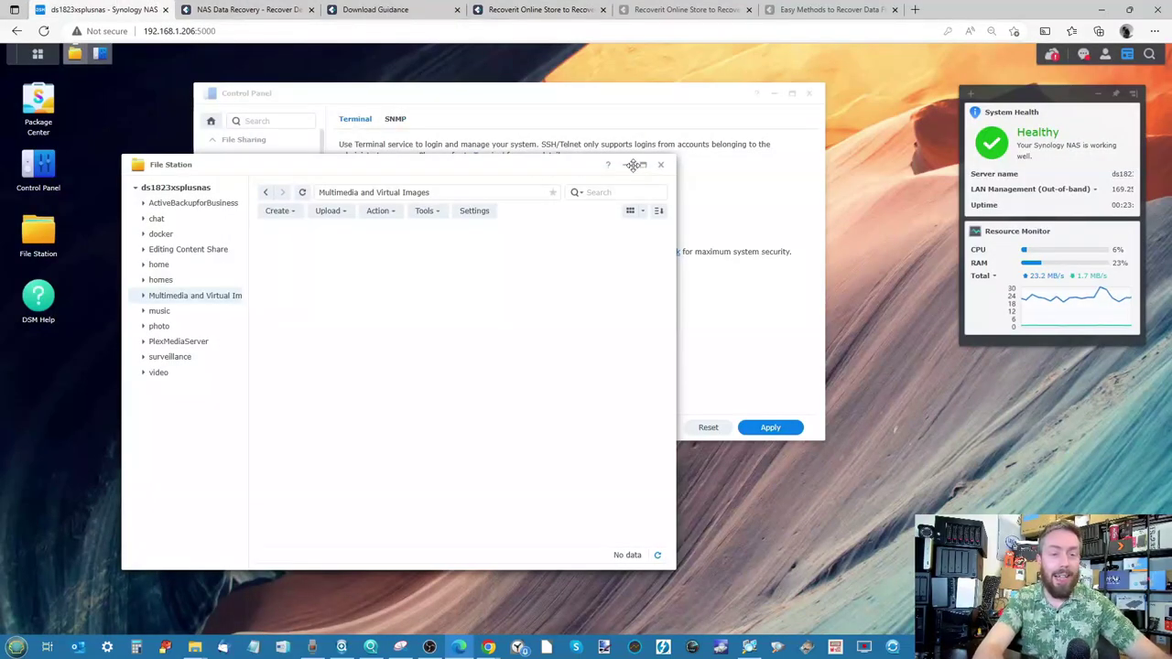
# In File Station, reload Multimedia and Virtual Images, open homes, then reselect Multimedia and Virtual Images.
pyautogui.click(398, 193)
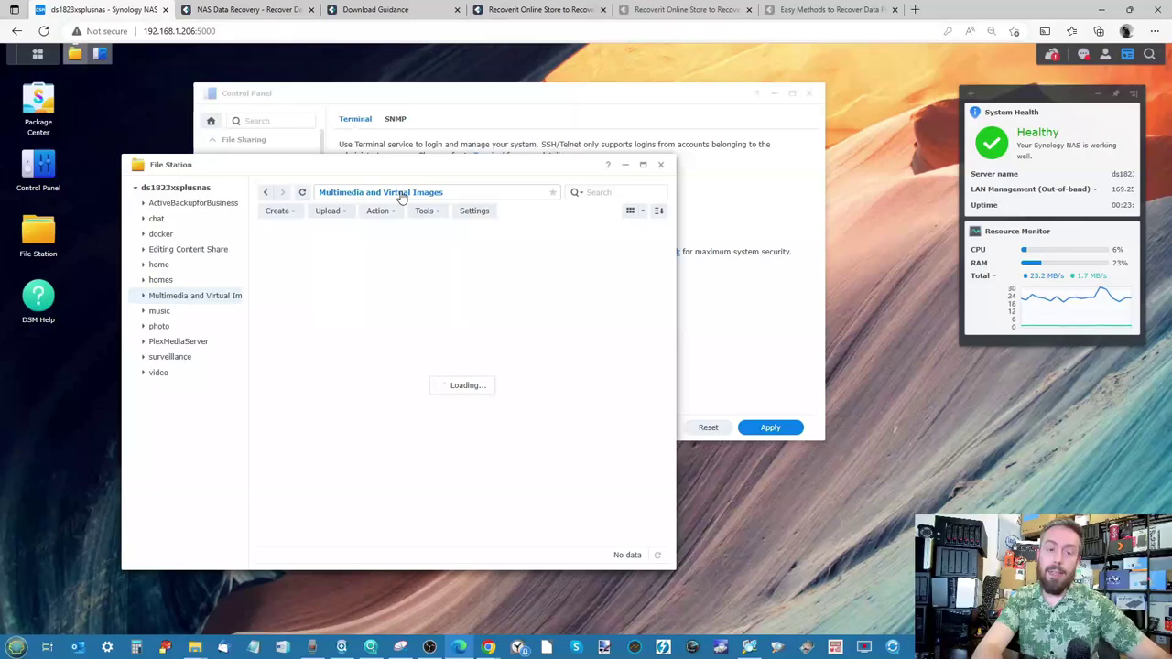
pyautogui.click(175, 279)
pyautogui.click(179, 293)
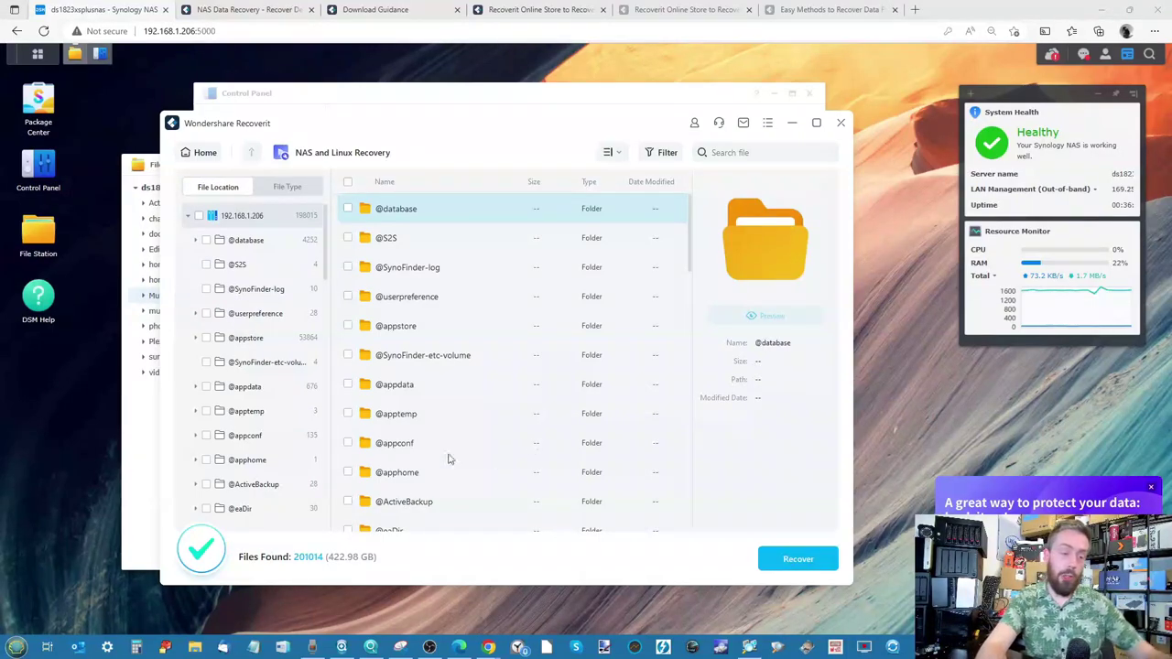
# Open Multimedia and Virtual Images in the finished results and close the New Volume (E:) explorer window.
pyautogui.scroll(-10, 233, 331)
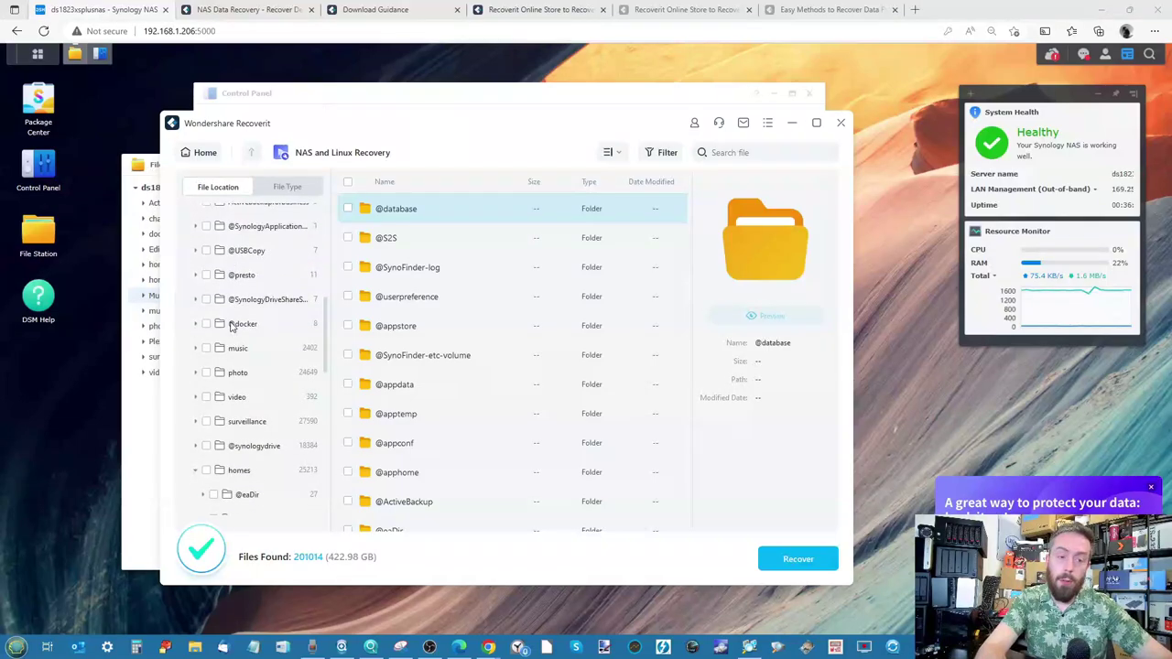
pyautogui.scroll(-3, 231, 327)
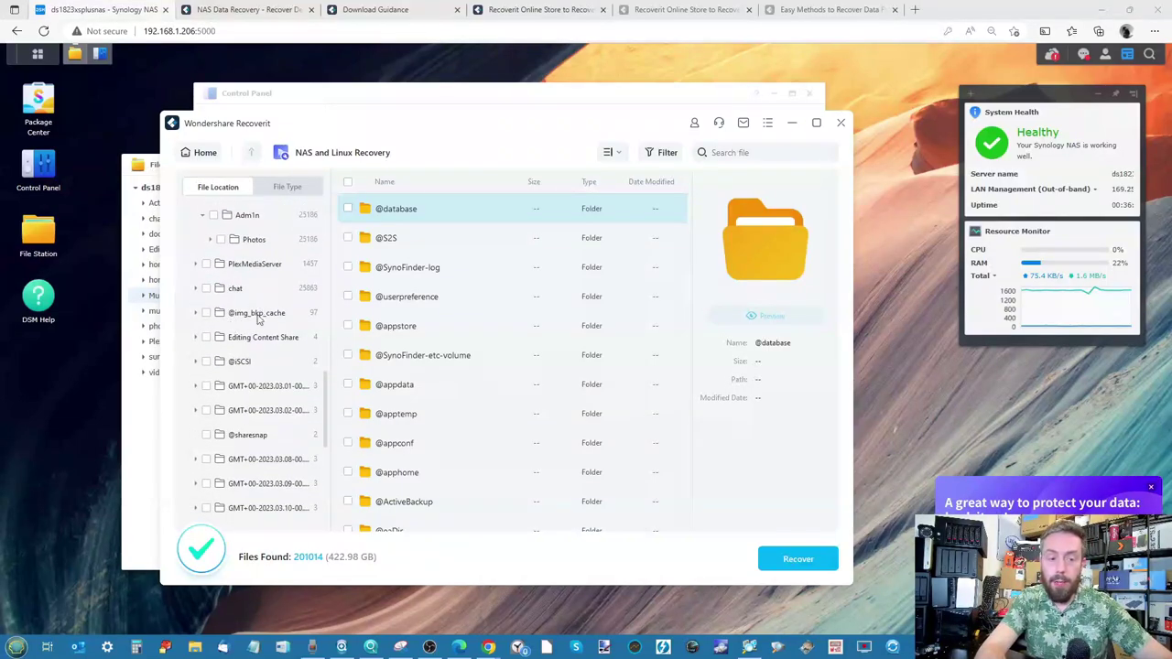
pyautogui.scroll(3, 248, 344)
pyautogui.scroll(-4, 248, 345)
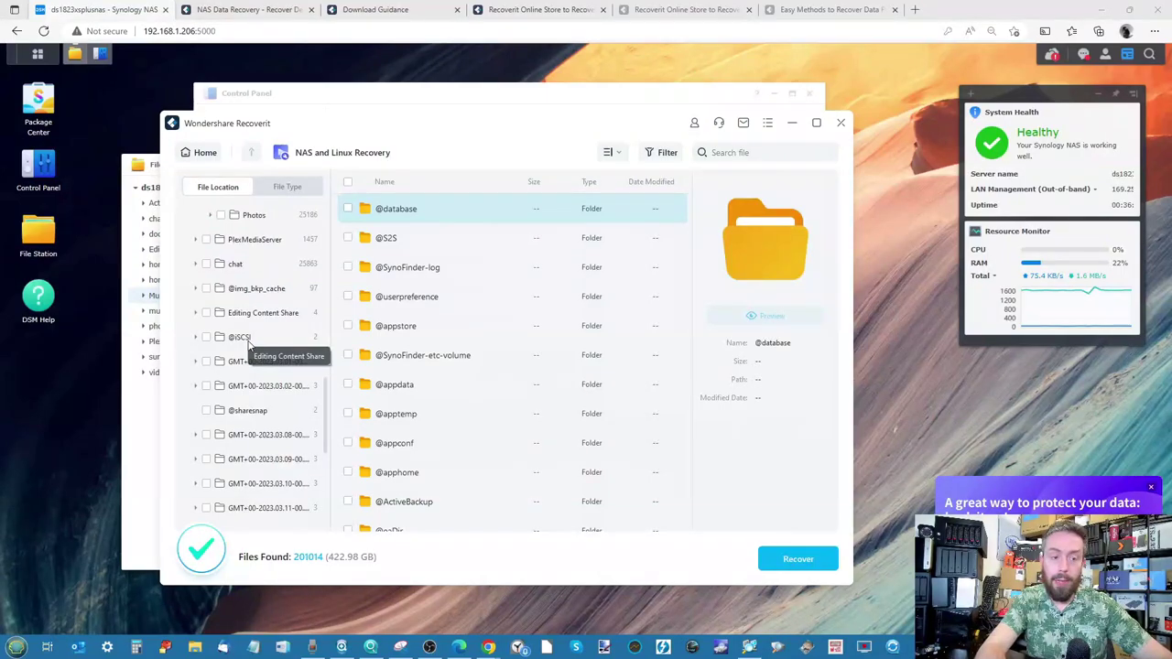
pyautogui.scroll(5, 273, 398)
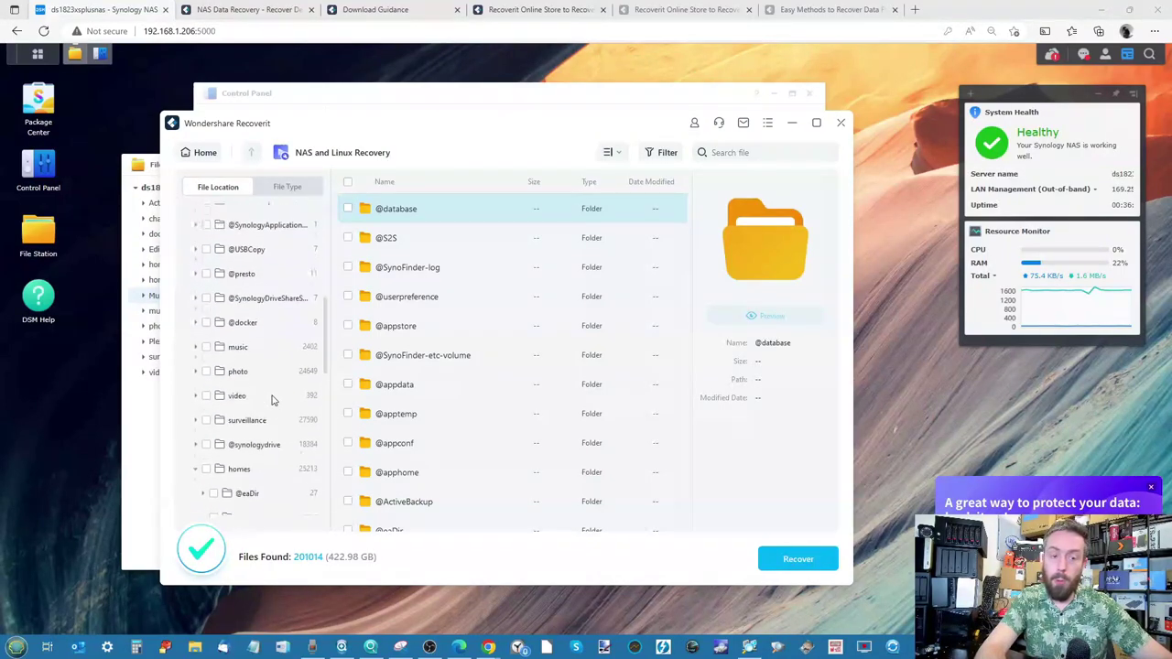
pyautogui.scroll(5, 272, 399)
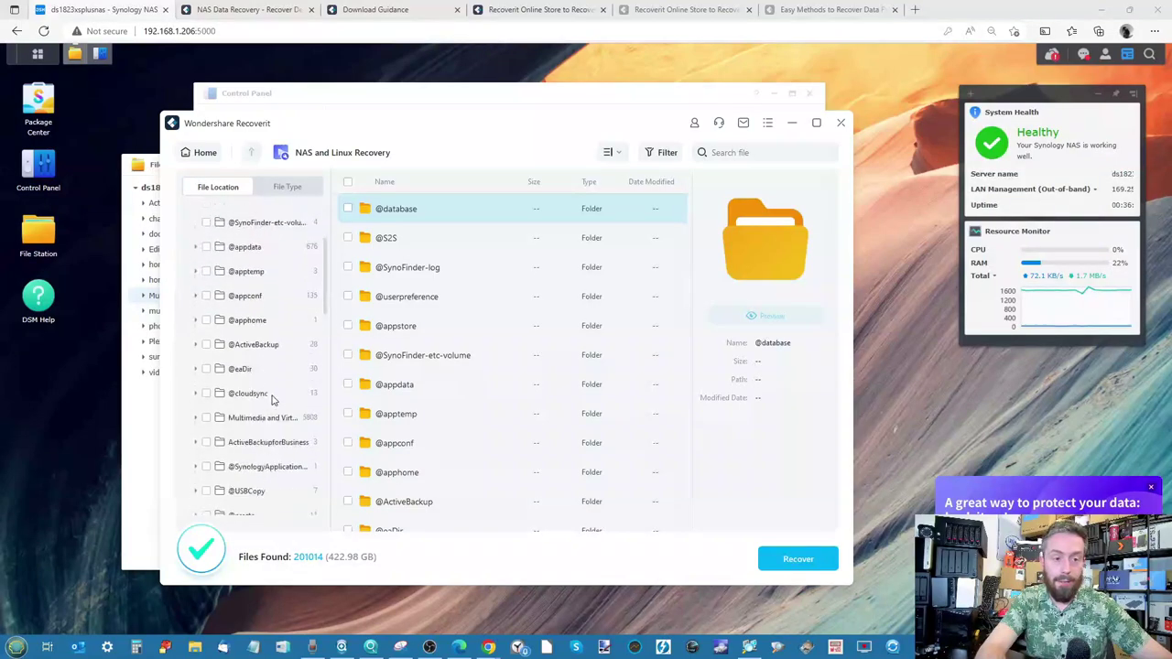
pyautogui.scroll(-3, 272, 400)
pyautogui.click(274, 352)
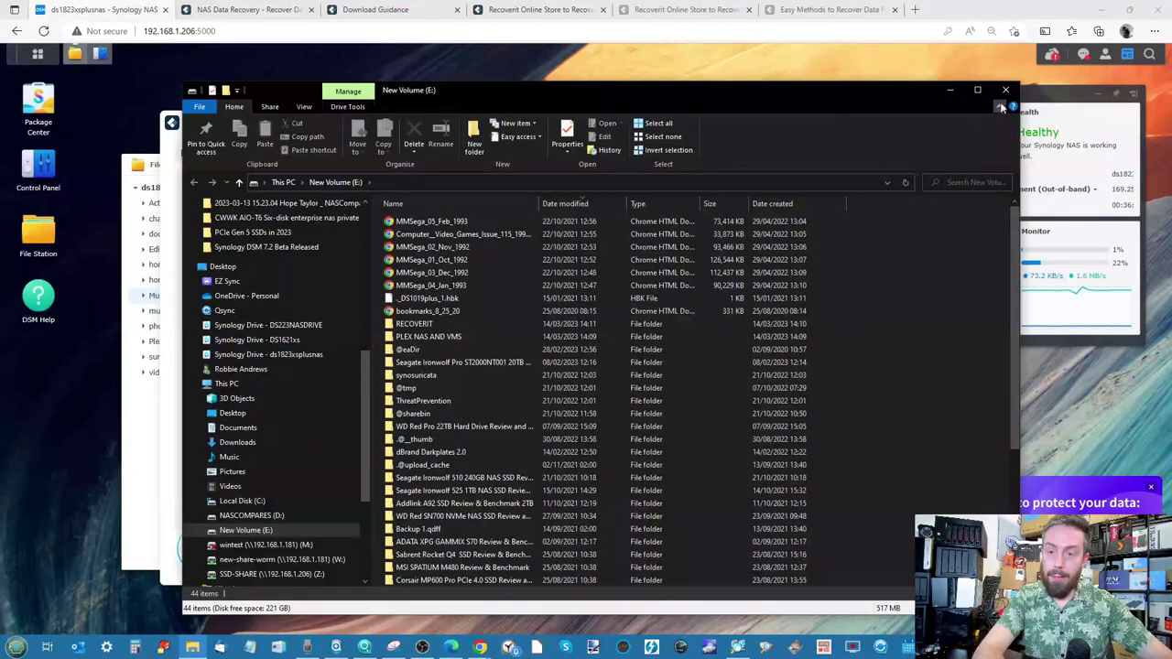
pyautogui.click(1006, 90)
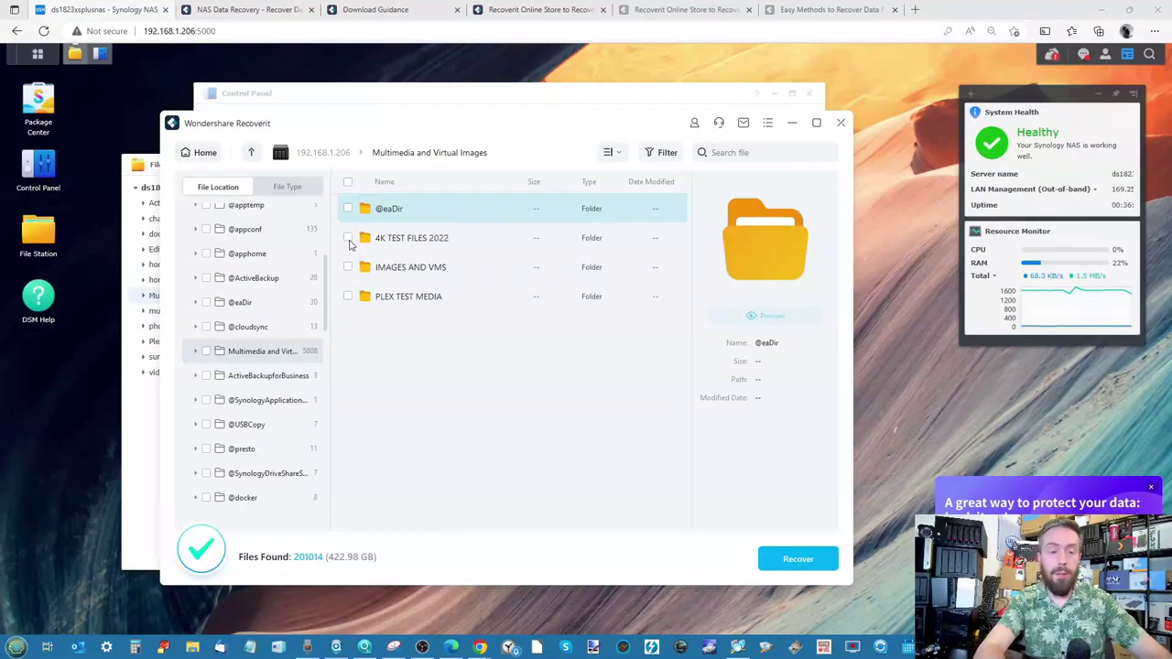
# Tick 4K TEST FILES 2022, IMAGES AND VMS and PLEX TEST MEDIA: 5768 files, 112.89 GB.
pyautogui.click(348, 238)
pyautogui.click(348, 267)
pyautogui.click(349, 293)
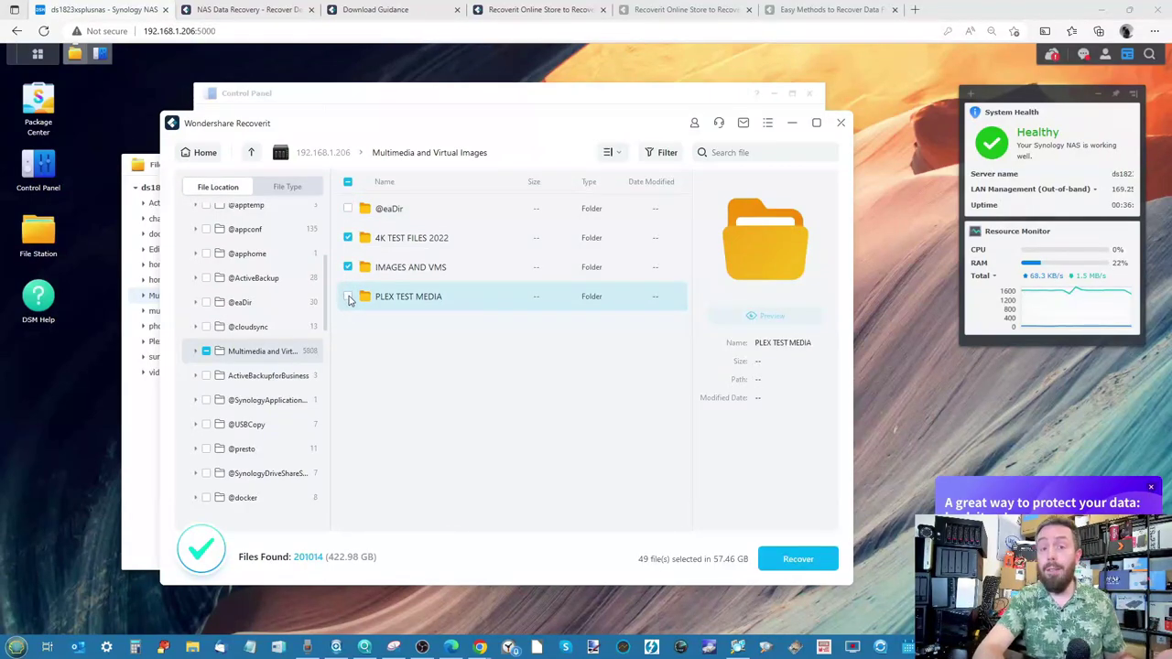
pyautogui.click(348, 297)
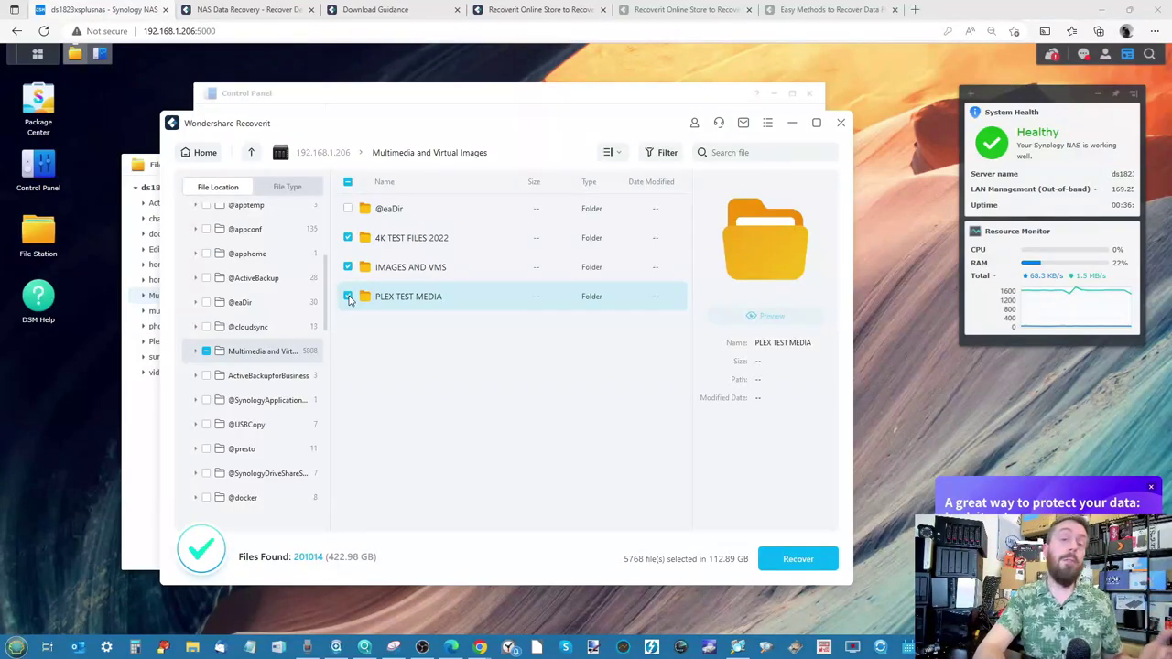
# Scroll through the Recoverit Online Store pricing plans, then return to the Synology NAS tab.
pyautogui.click(534, 16)
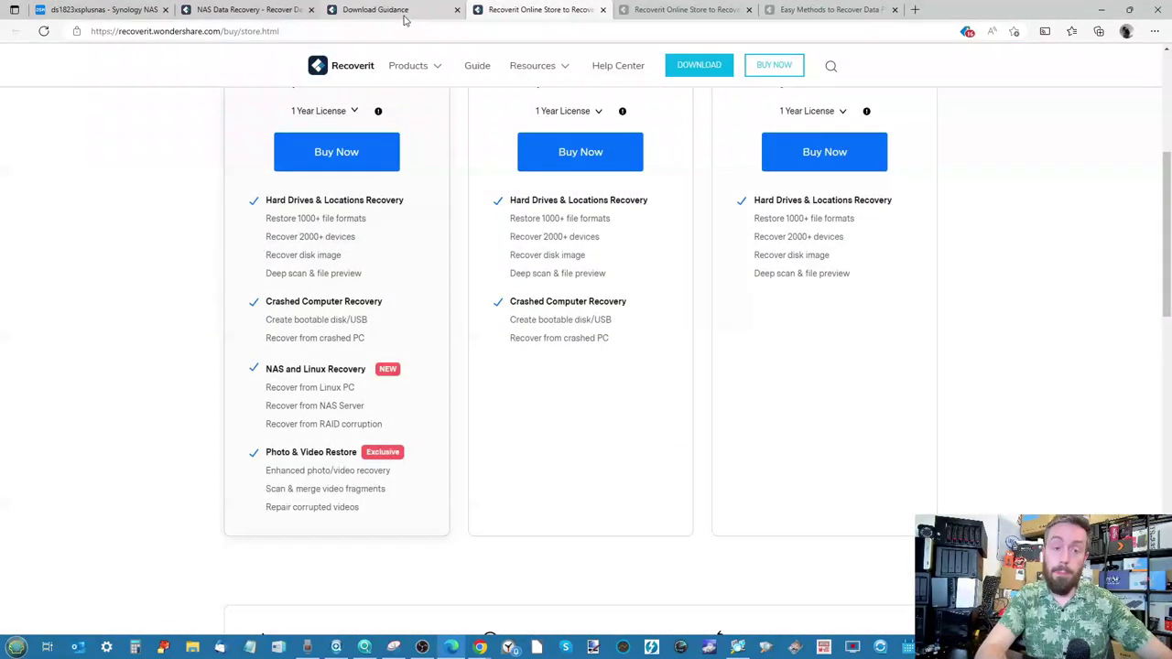
pyautogui.scroll(1, 455, 306)
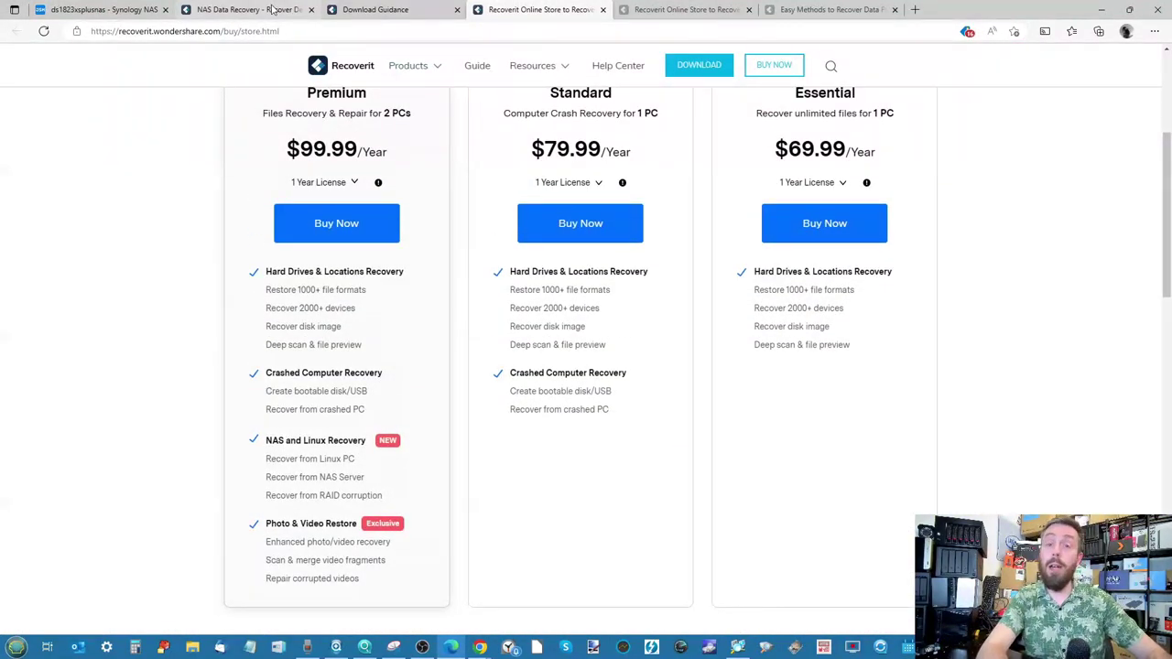
pyautogui.click(117, 11)
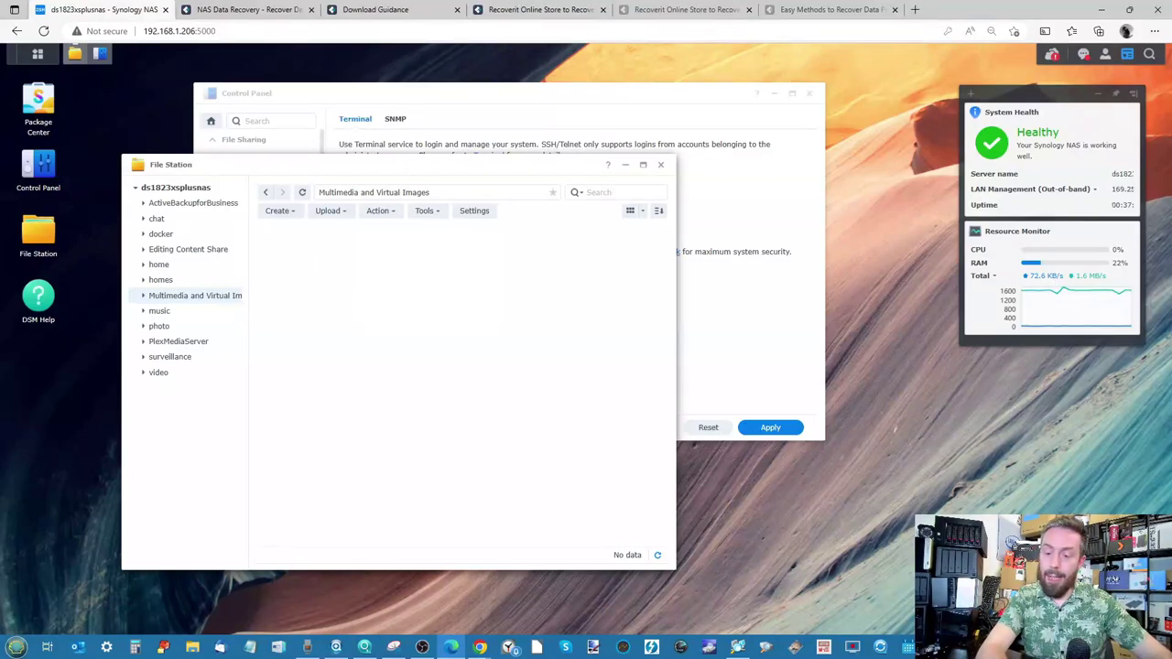
# Bring Recoverit back to the front, showing 5768 selected files (112.89 GB).
pyautogui.hotkey('alt', 'Tab')
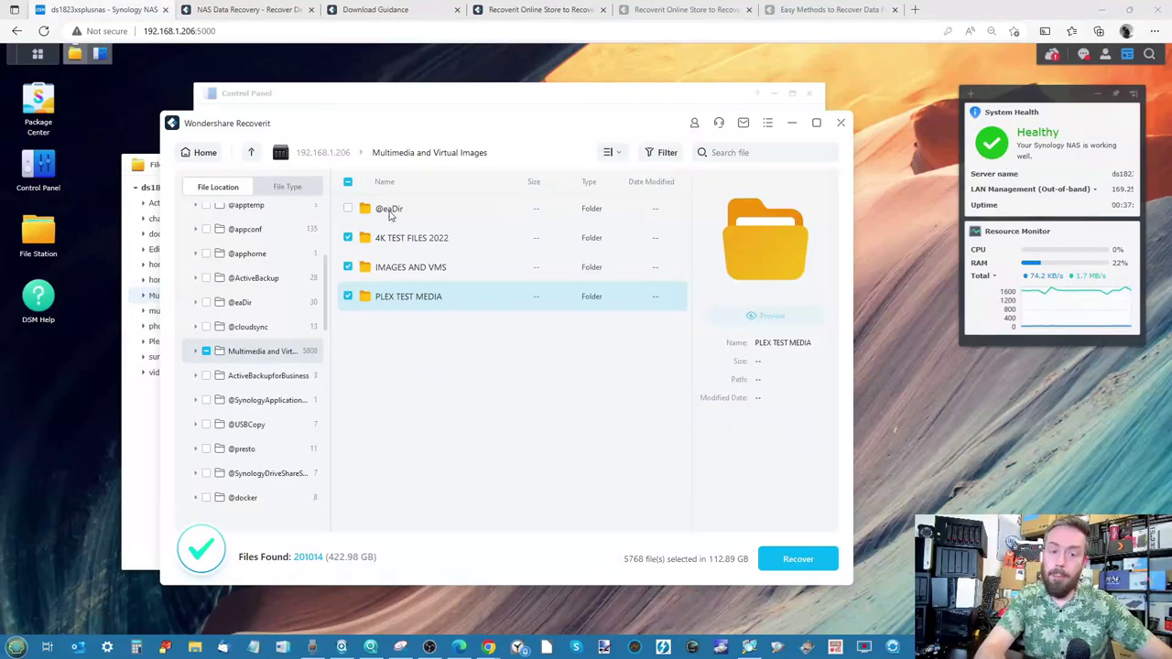
# Inspect the 4K TEST FILES 2022 folder and its details text file, then return to Multimedia and Virtual Images.
pyautogui.doubleClick(430, 238)
pyautogui.scroll(-1, 423, 290)
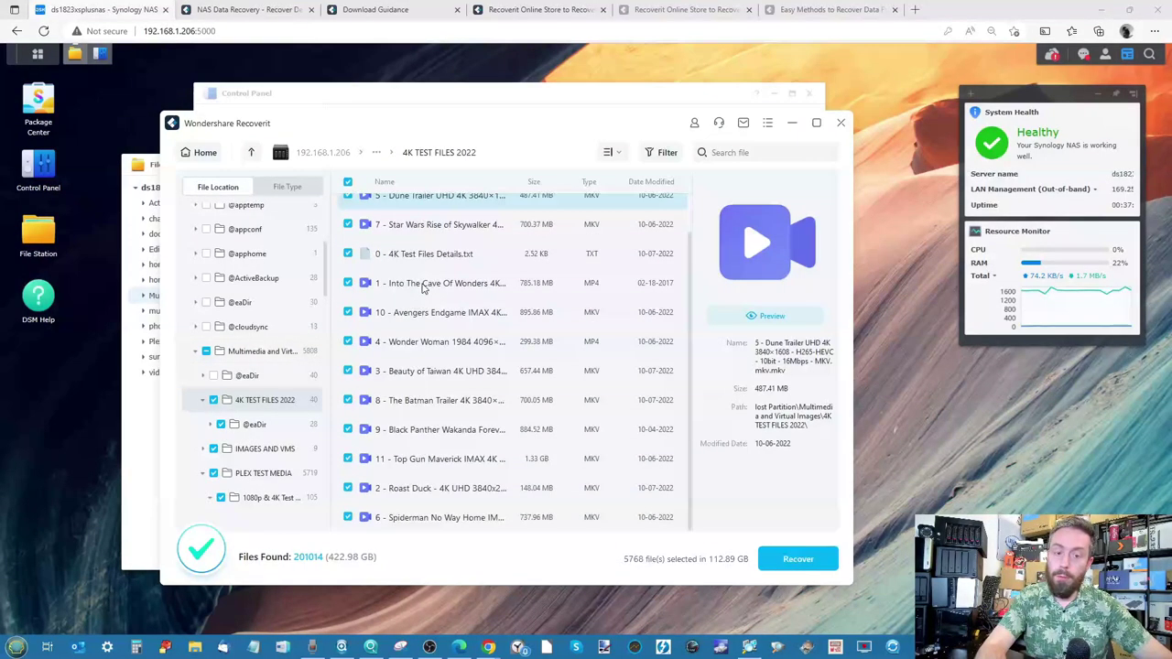
pyautogui.scroll(1, 423, 289)
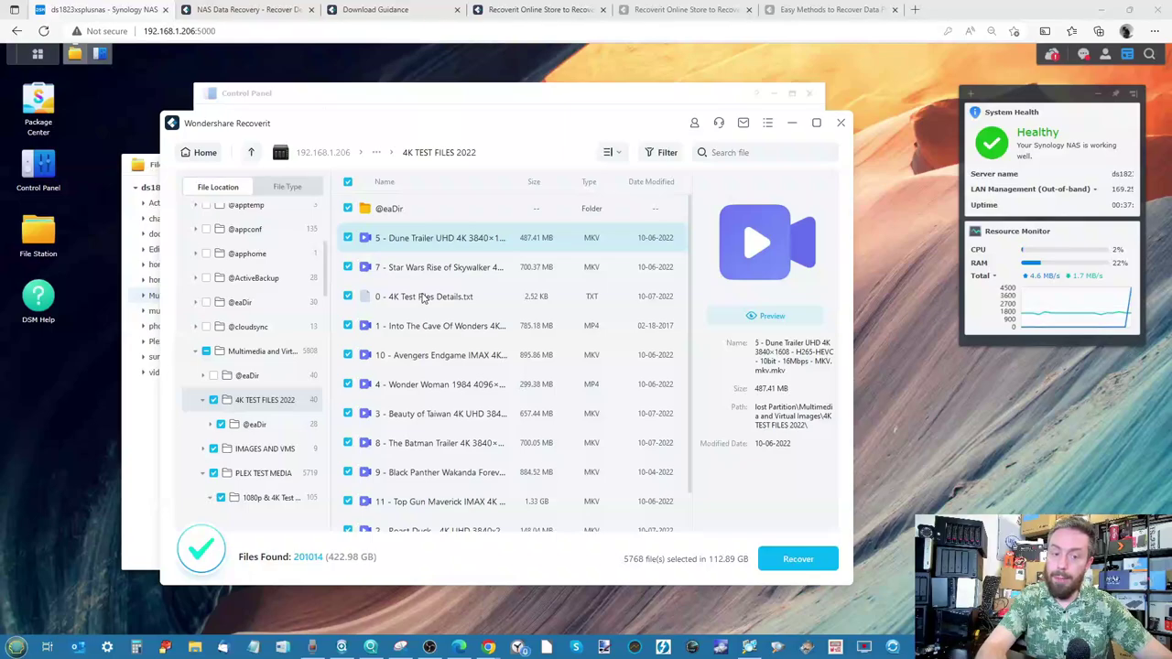
pyautogui.click(423, 297)
pyautogui.scroll(-1, 451, 287)
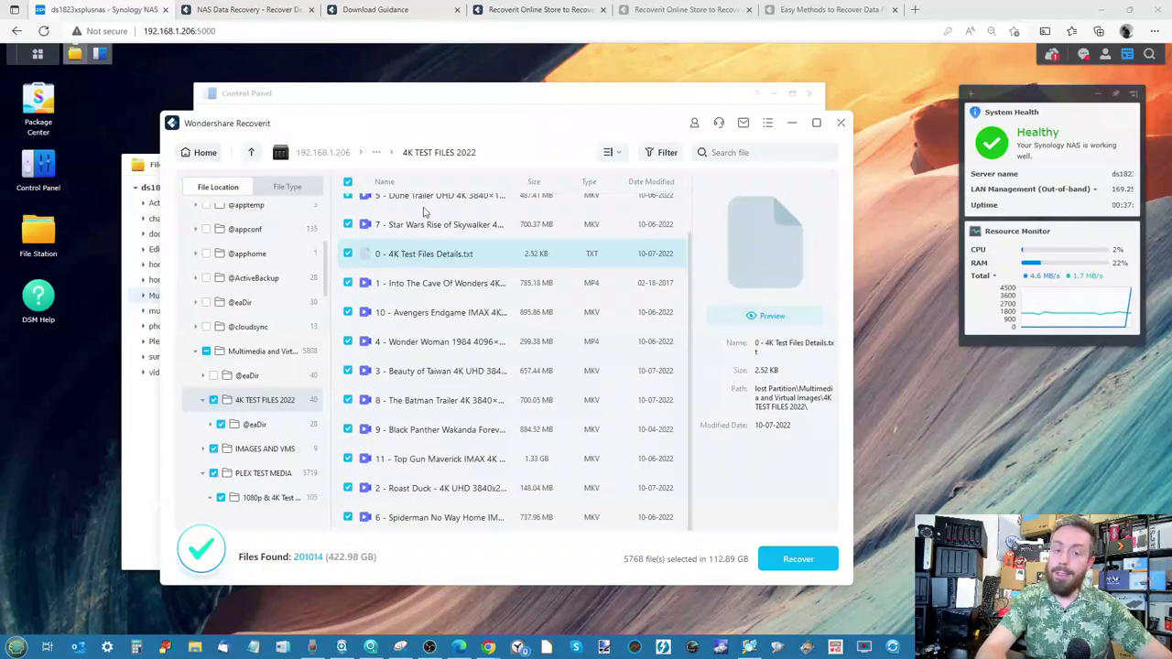
pyautogui.click(373, 153)
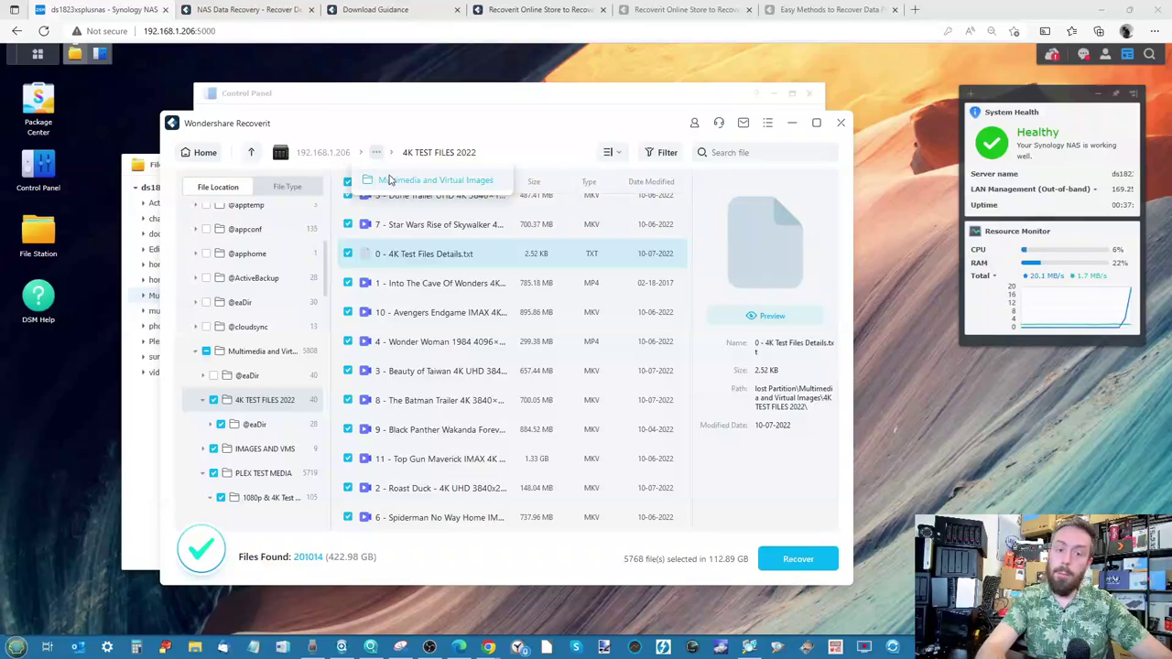
pyautogui.click(394, 181)
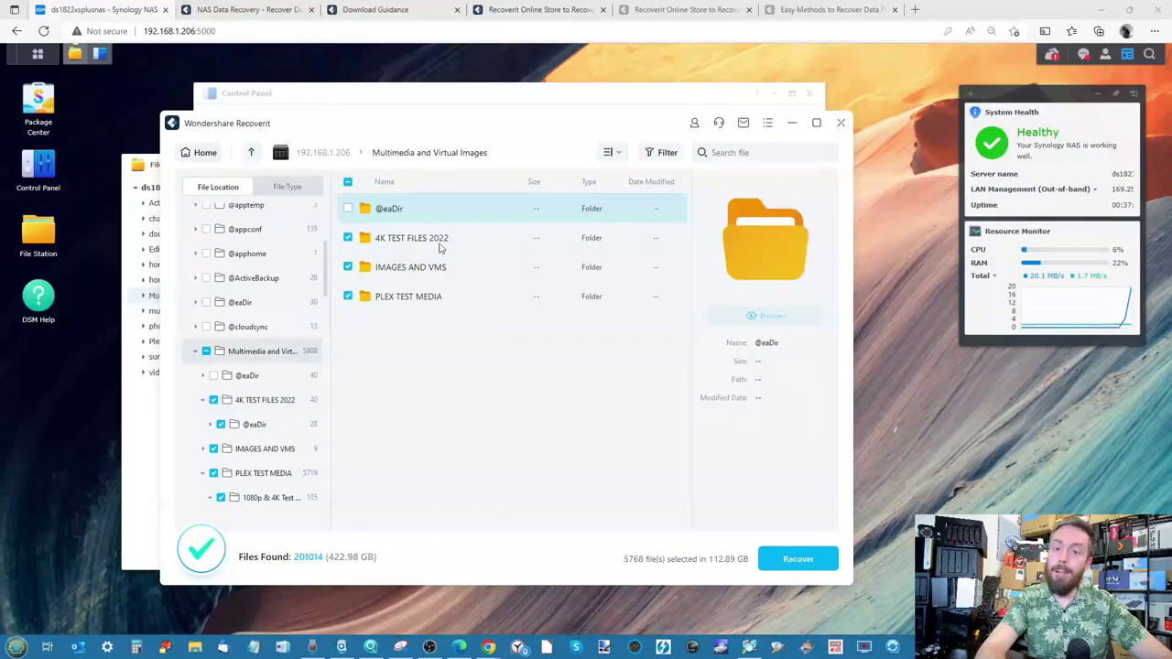
# Look inside IMAGES AND VMS, then open PLEX TEST MEDIA to list its six subfolders.
pyautogui.click(399, 270)
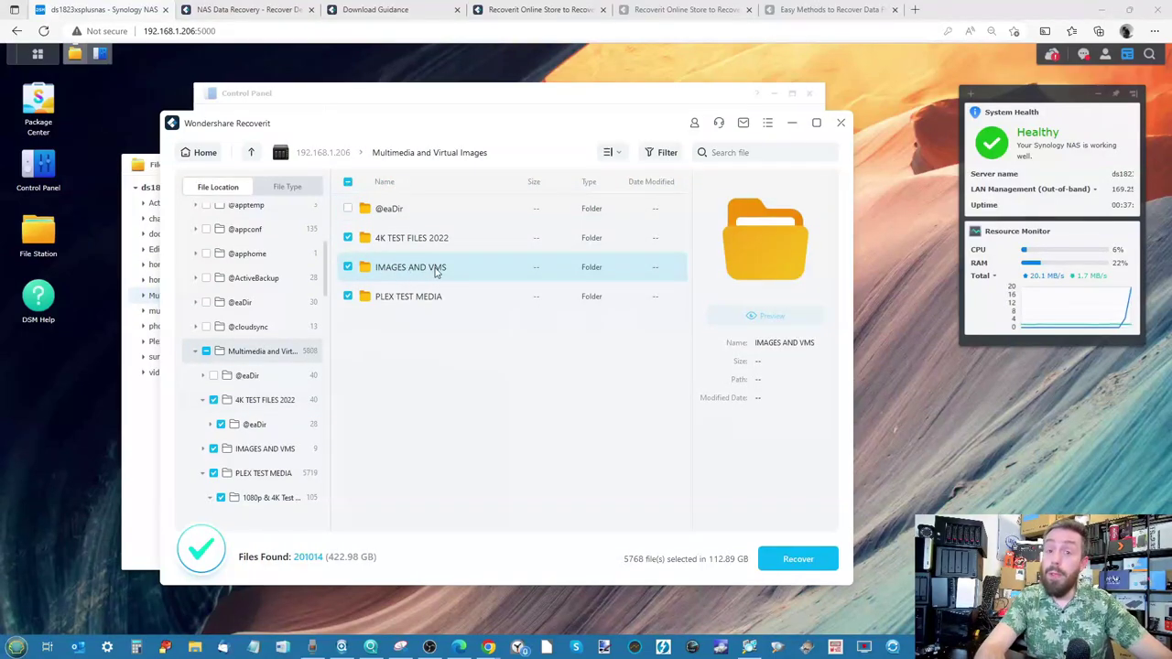
pyautogui.doubleClick(436, 272)
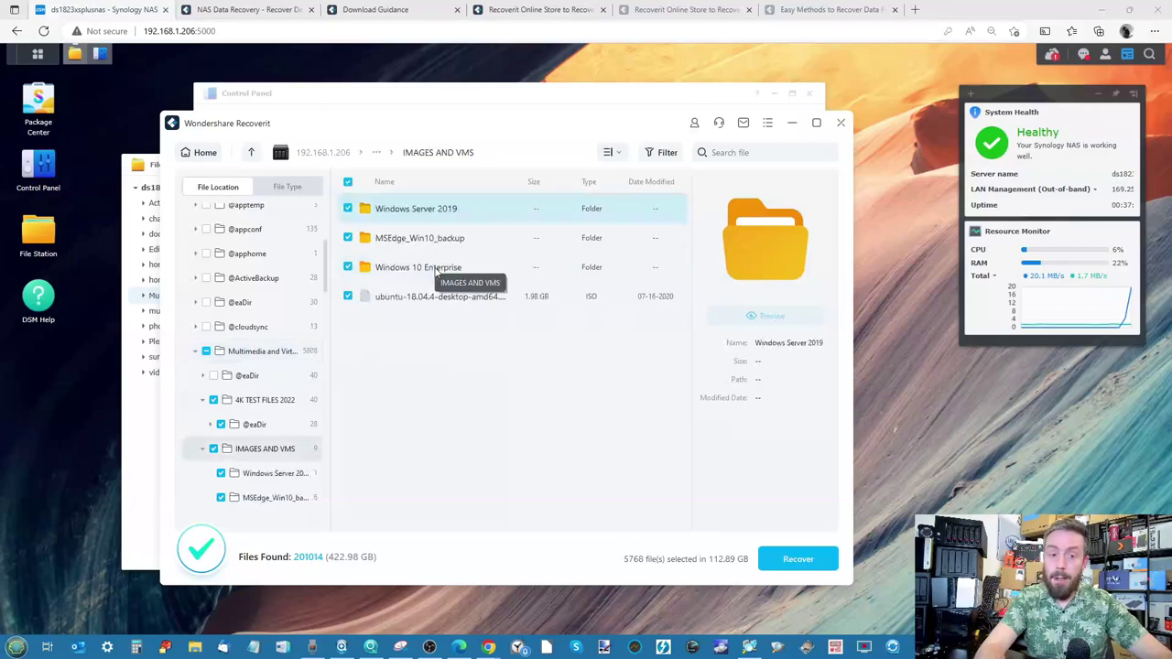
pyautogui.click(374, 155)
pyautogui.click(431, 180)
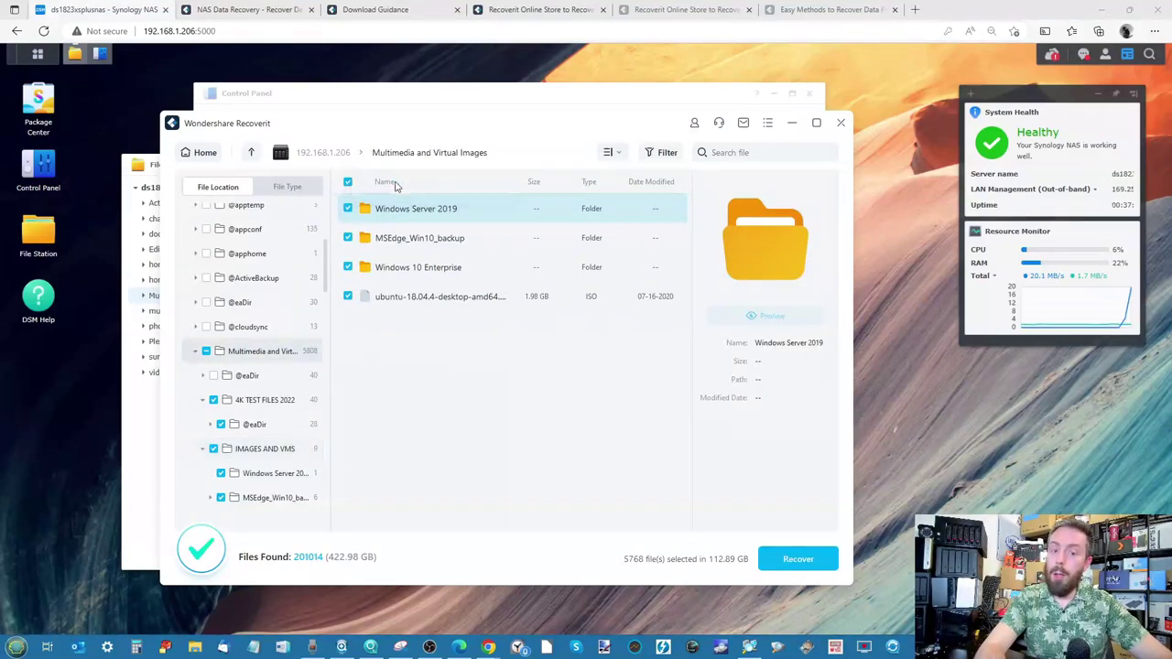
pyautogui.doubleClick(405, 301)
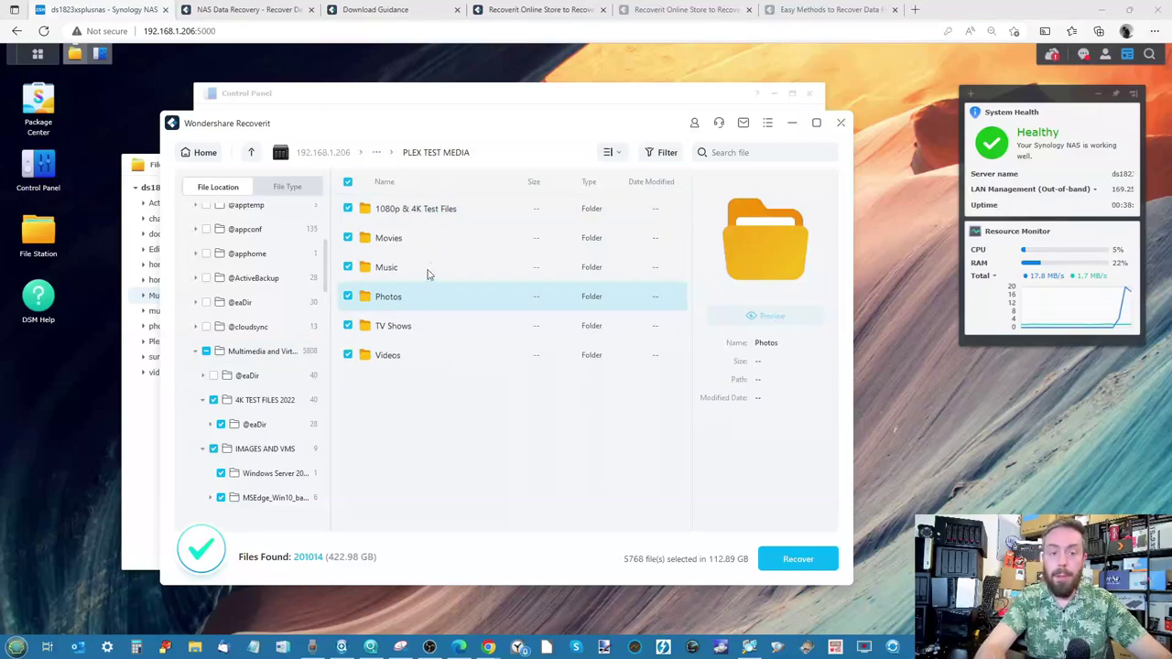
# Preview IMG_20191130_231703~2.jpg from Photos > Christmas 2019, then return to the Photos folder.
pyautogui.doubleClick(407, 304)
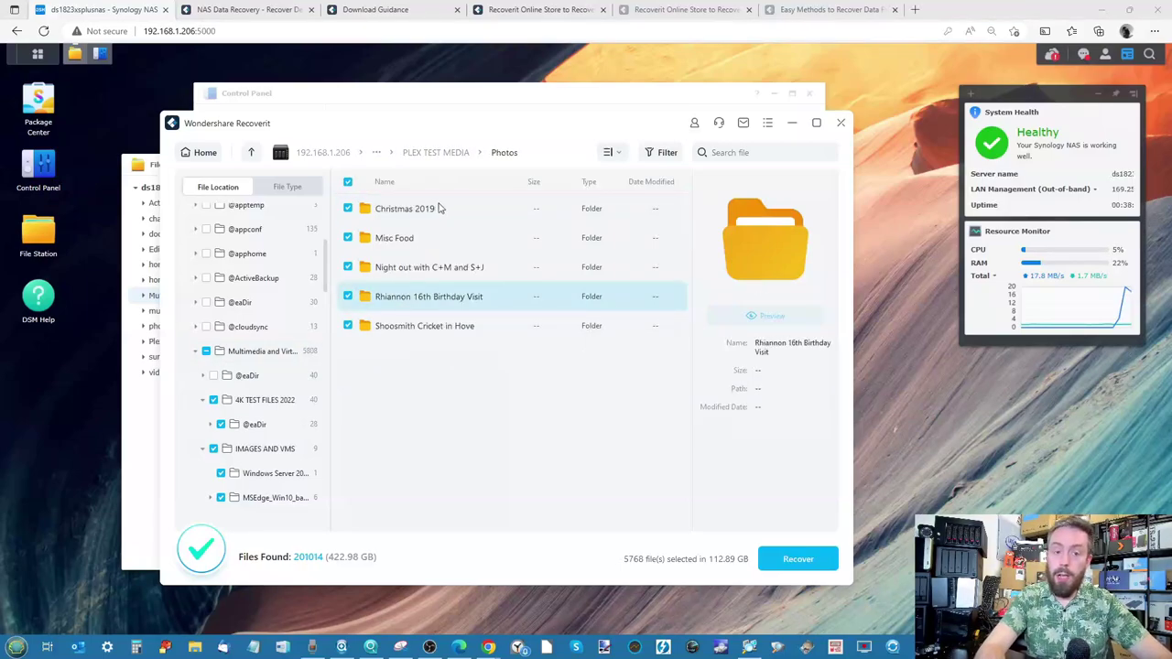
pyautogui.doubleClick(441, 208)
pyautogui.click(486, 351)
pyautogui.click(764, 316)
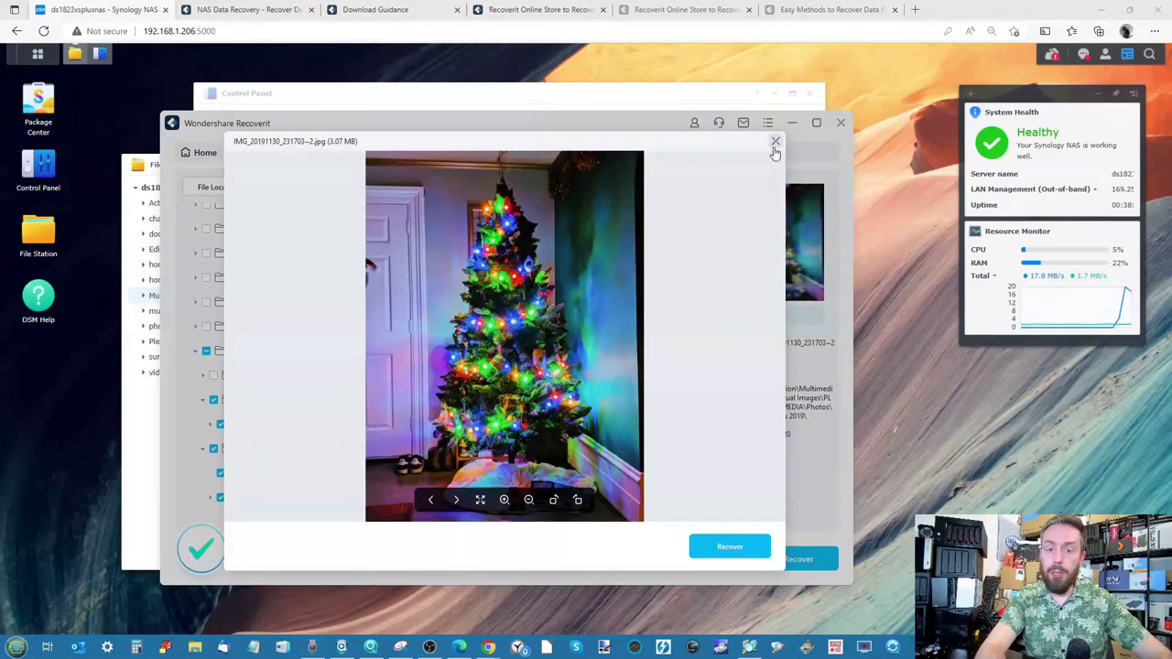
pyautogui.click(776, 141)
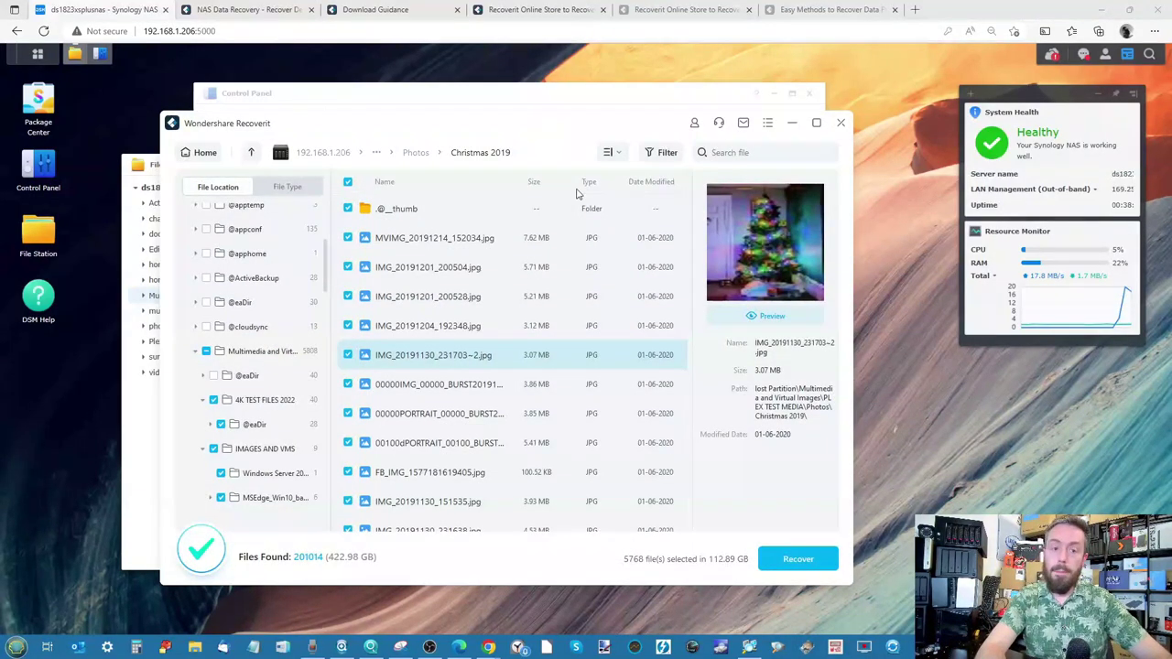
pyautogui.click(416, 152)
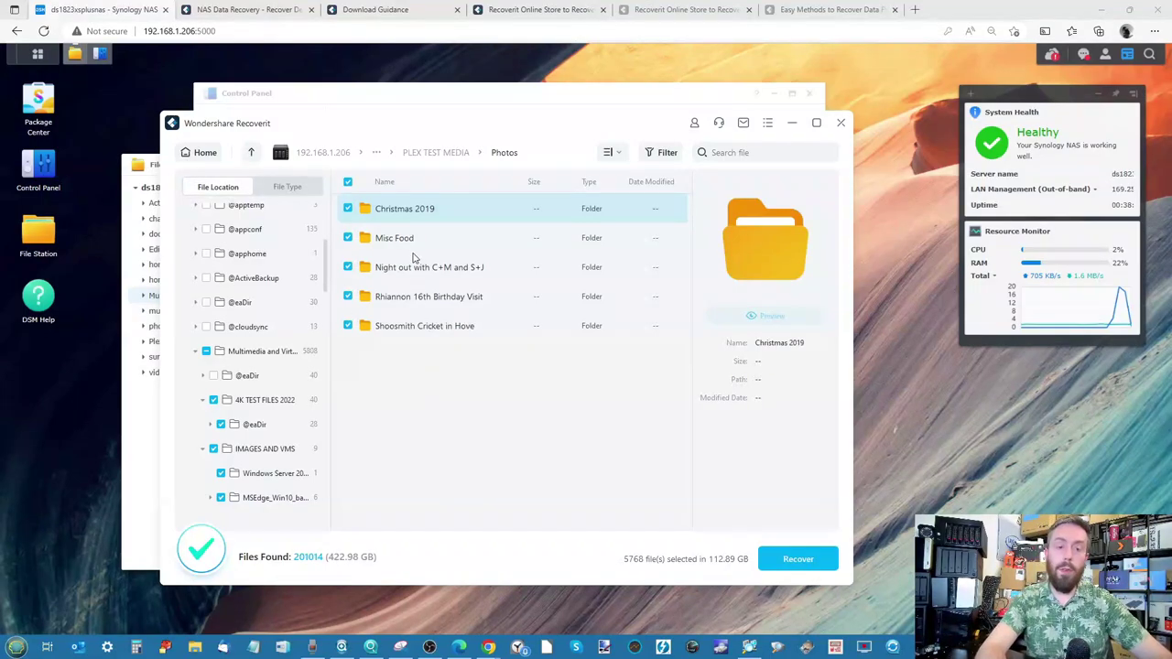
# Untick Christmas 2019, Misc Food, Night out and the birthday album, leaving only Cricket in Hove.
pyautogui.click(348, 238)
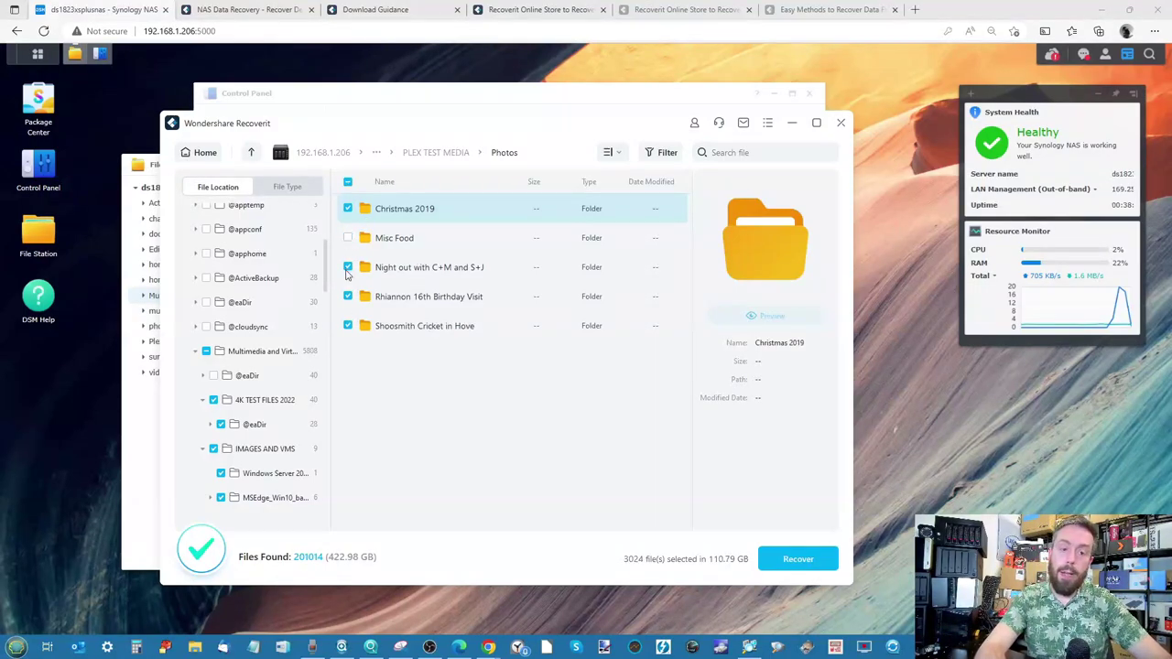
pyautogui.click(348, 268)
pyautogui.click(349, 293)
pyautogui.click(348, 238)
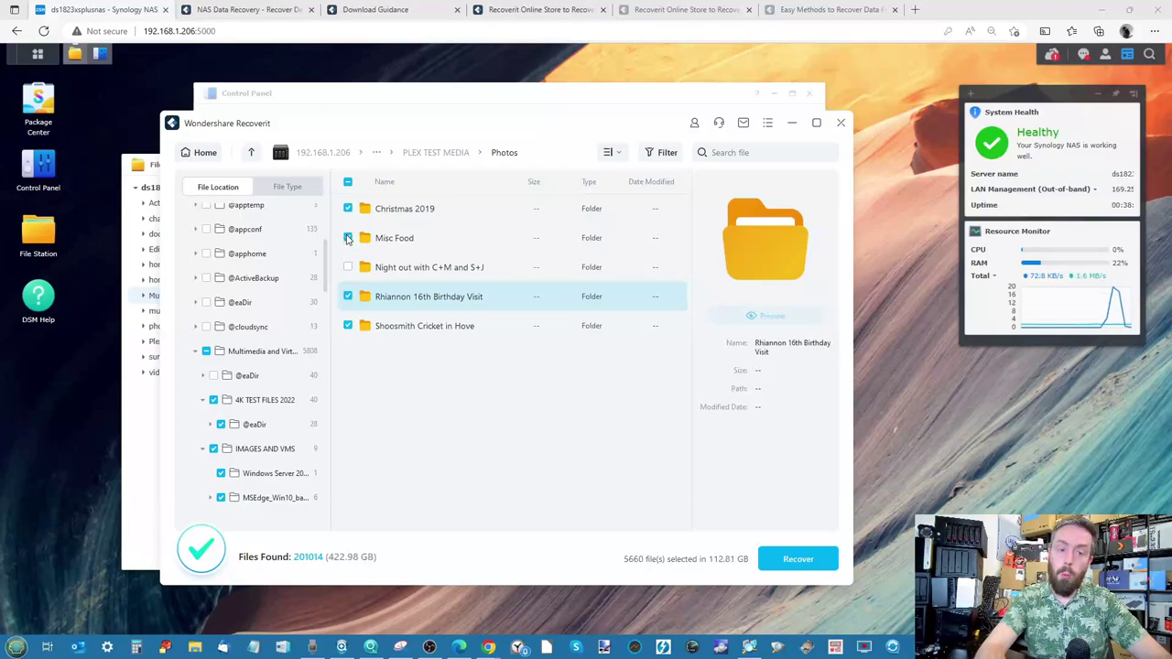
pyautogui.click(348, 297)
pyautogui.click(348, 209)
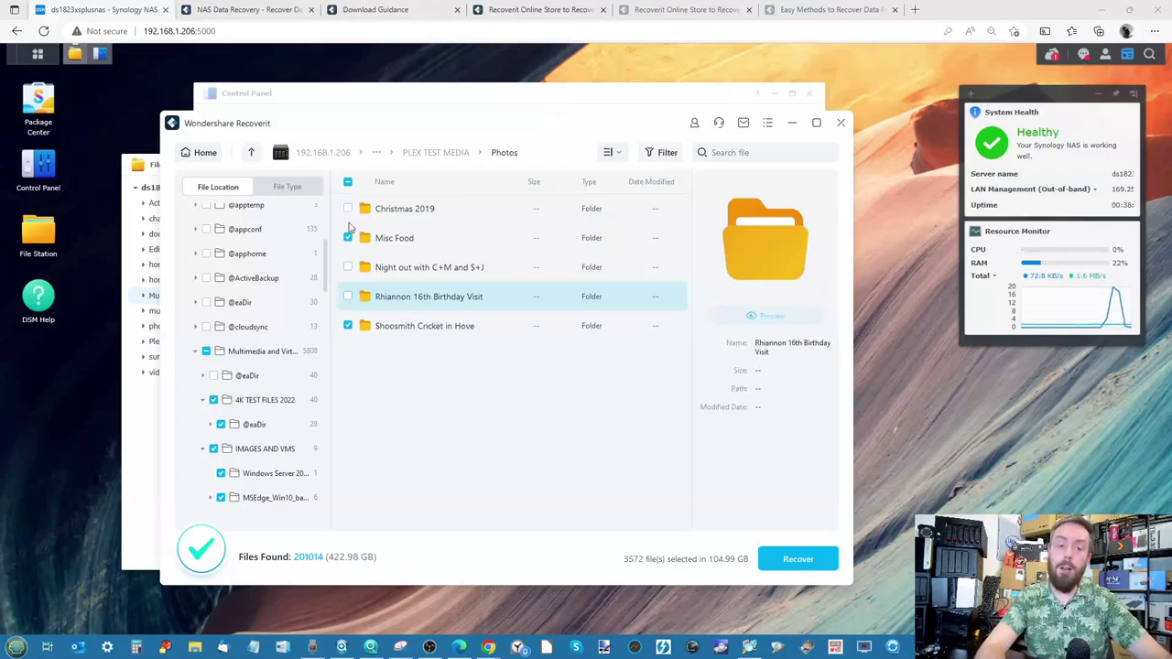
pyautogui.click(358, 240)
pyautogui.click(349, 239)
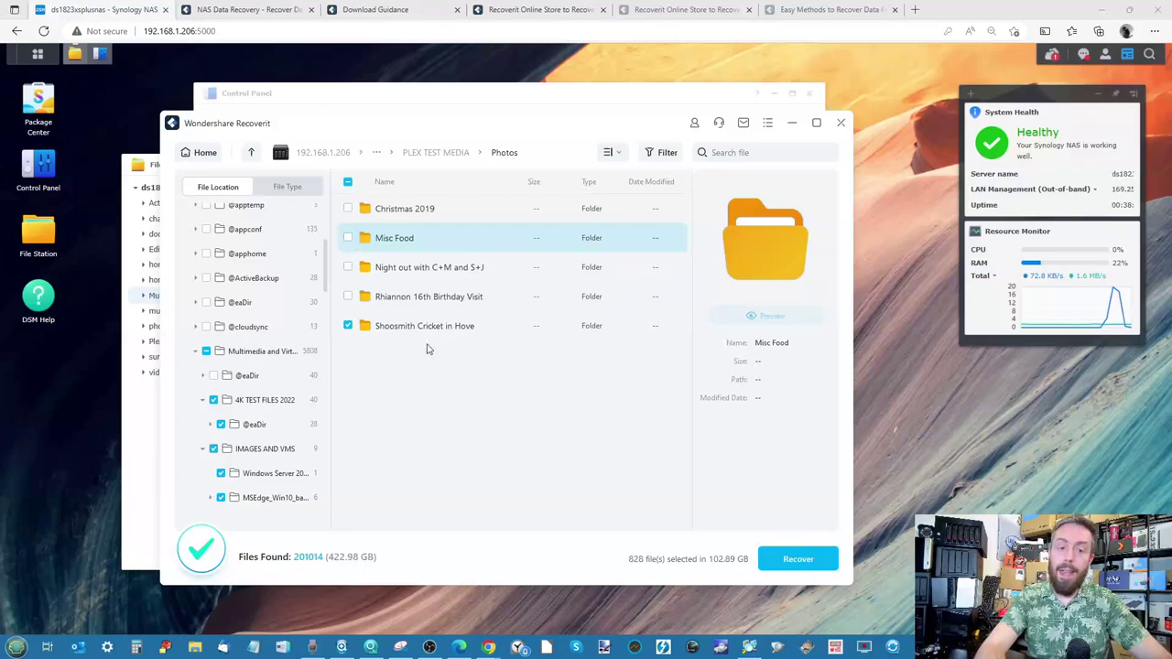
# Start recovering the 828 chosen files, then cancel the save-path dialog.
pyautogui.click(799, 559)
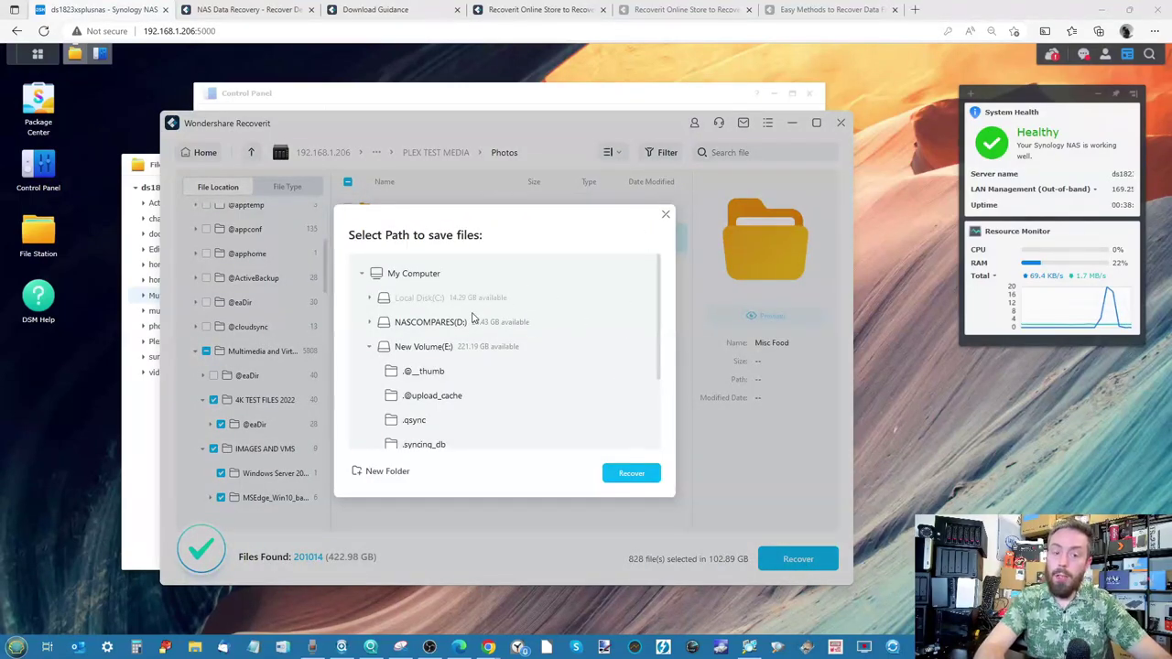
pyautogui.scroll(-1, 474, 318)
pyautogui.scroll(1, 474, 318)
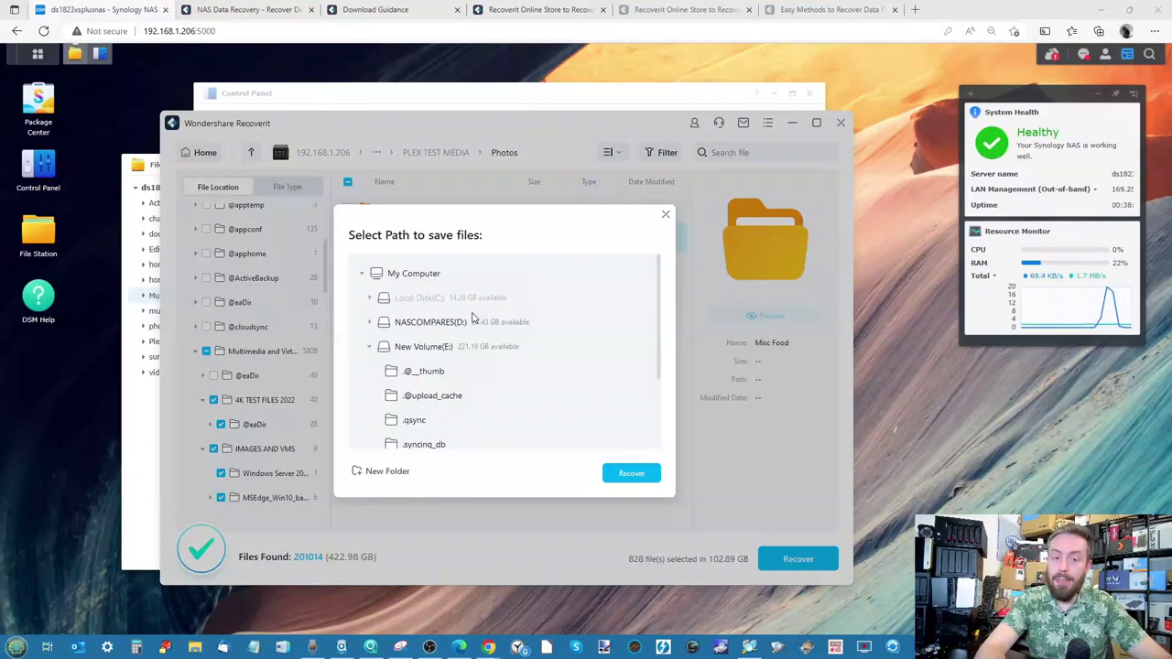
pyautogui.click(665, 215)
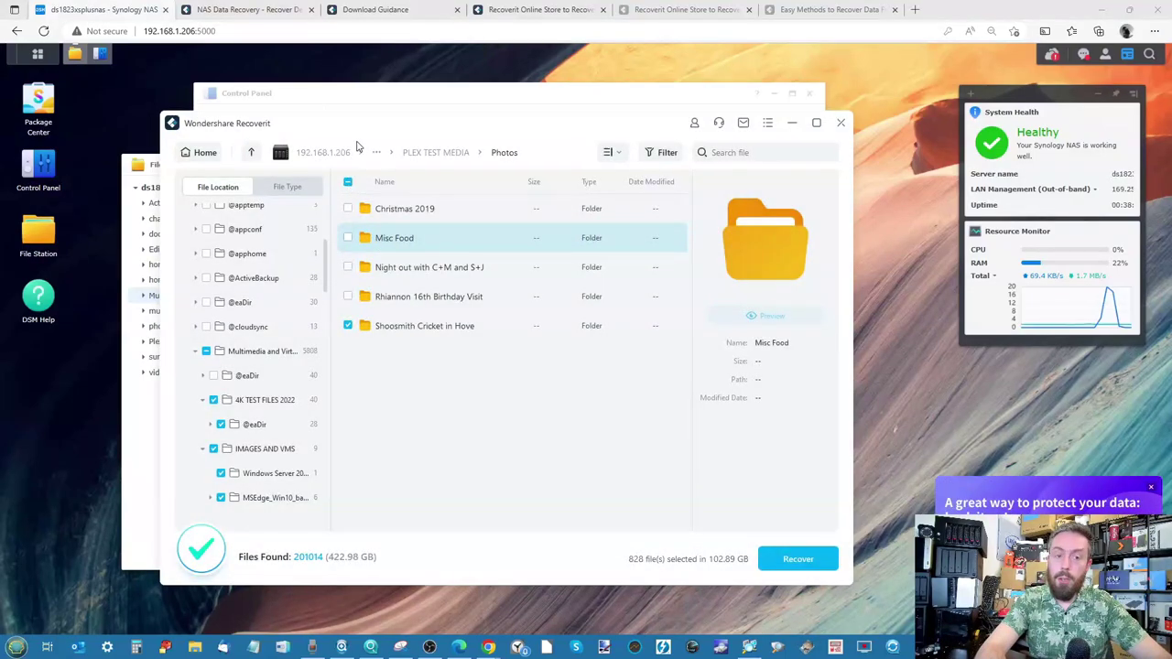
# Climb the breadcrumb from Photos to the NAS root, scrolling to Multimedia and Virtual Images.
pyautogui.click(437, 156)
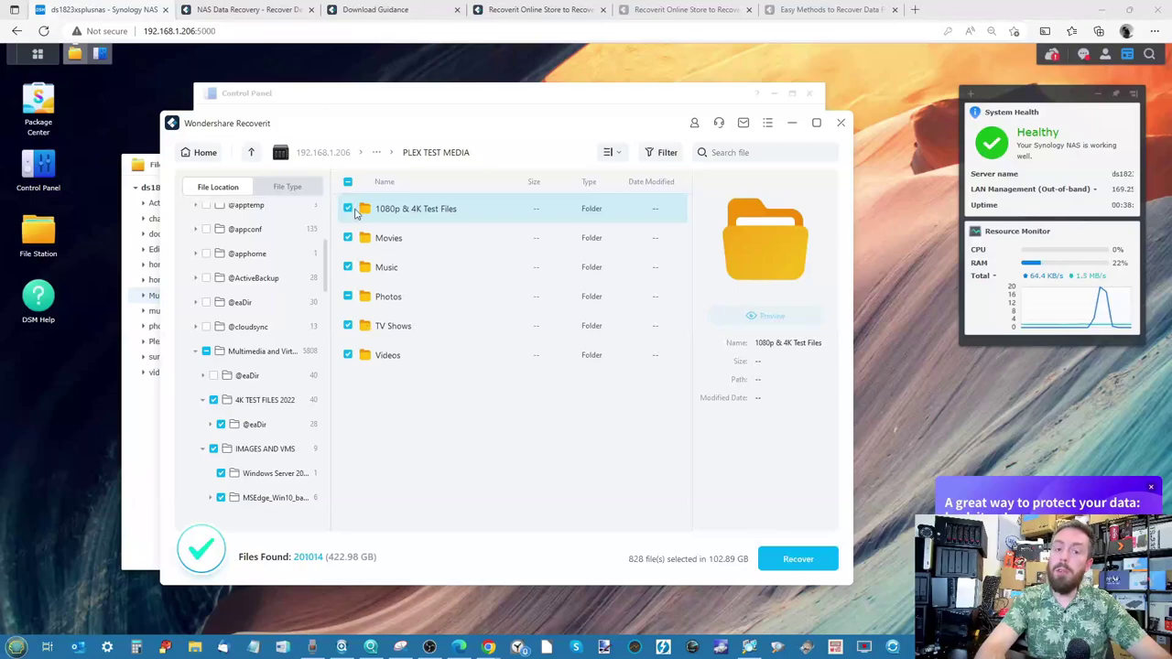
pyautogui.click(378, 155)
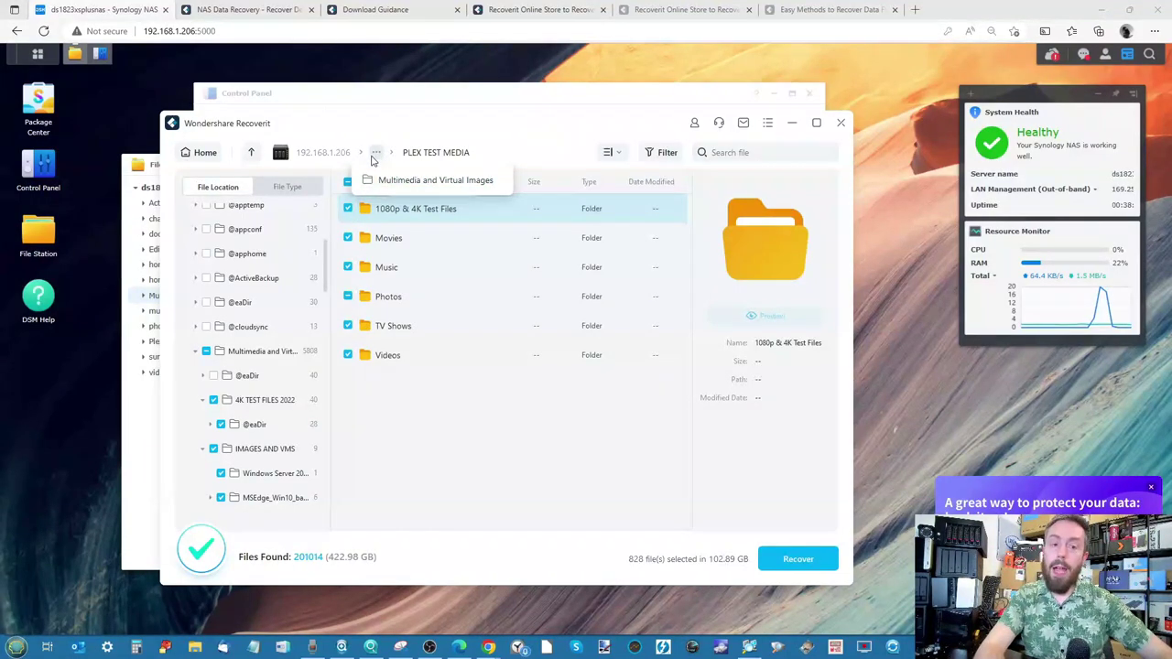
pyautogui.click(378, 156)
pyautogui.click(337, 156)
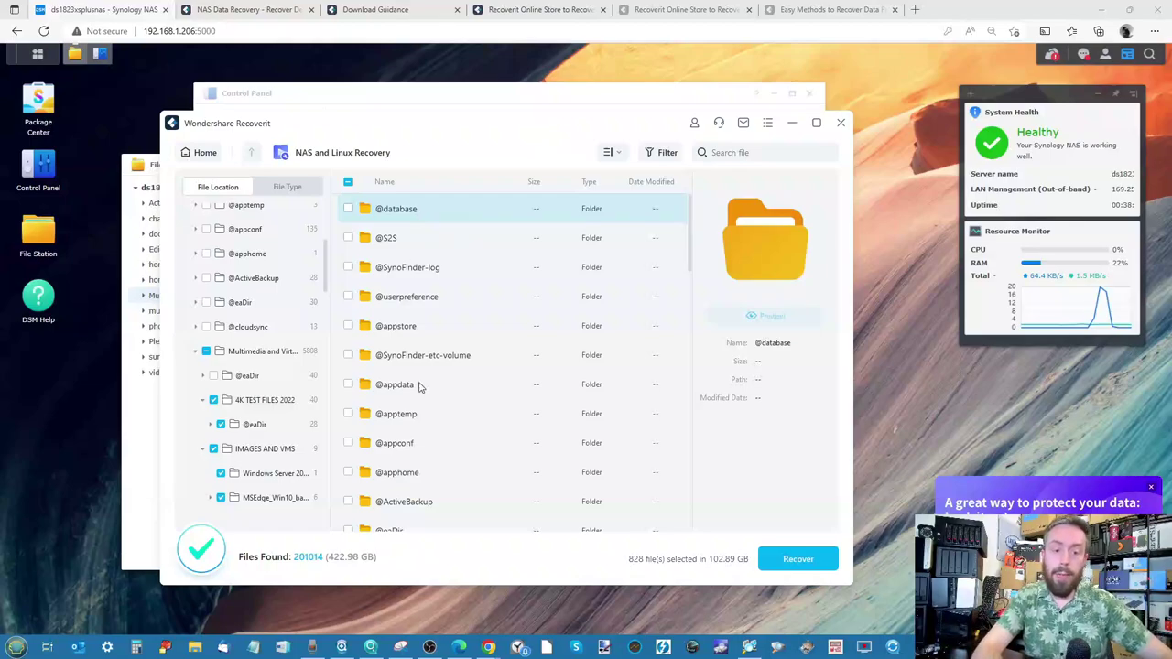
pyautogui.scroll(-10, 421, 387)
pyautogui.scroll(-2, 422, 387)
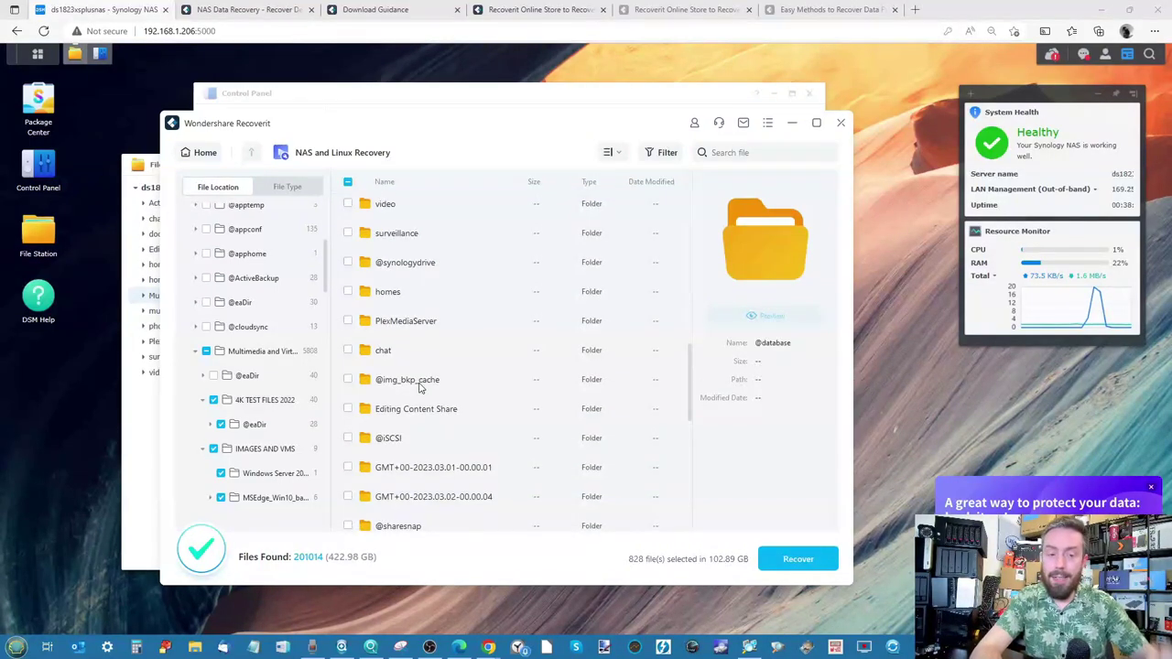
pyautogui.scroll(-5, 388, 317)
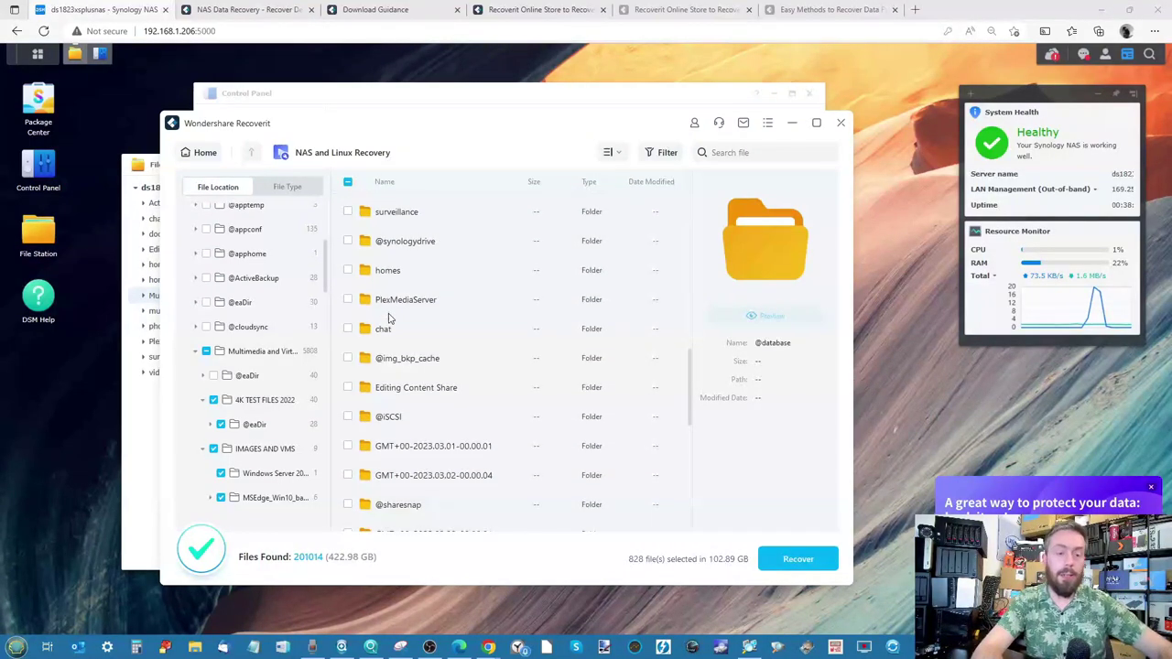
pyautogui.scroll(-2, 389, 317)
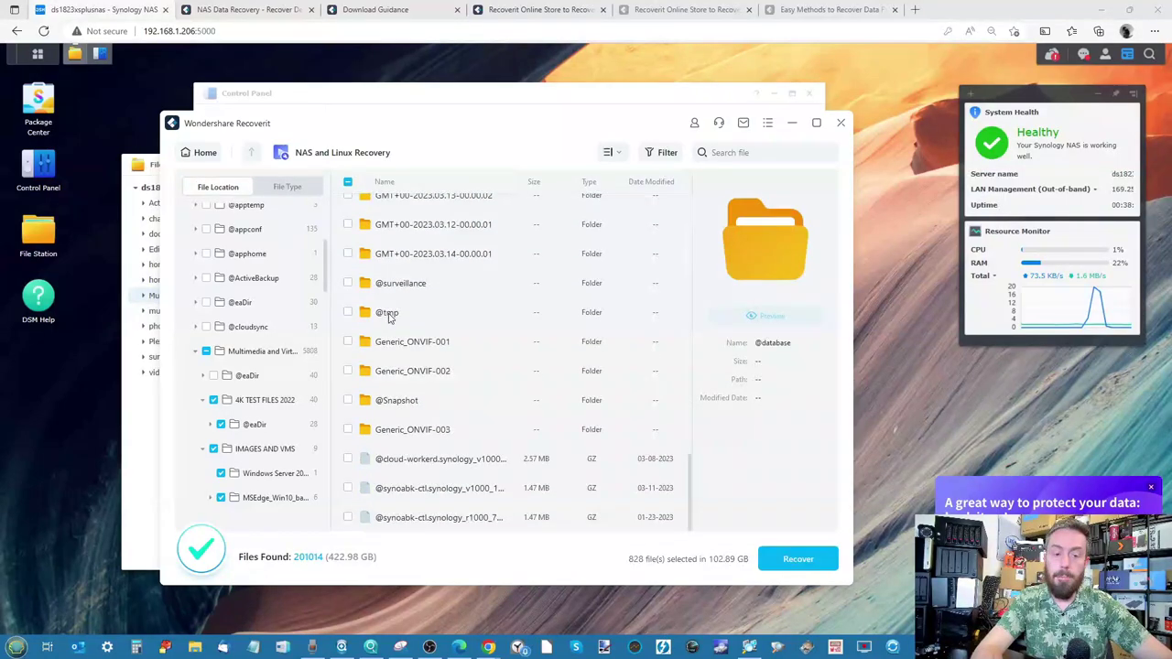
pyautogui.scroll(8, 389, 318)
pyautogui.scroll(6, 388, 318)
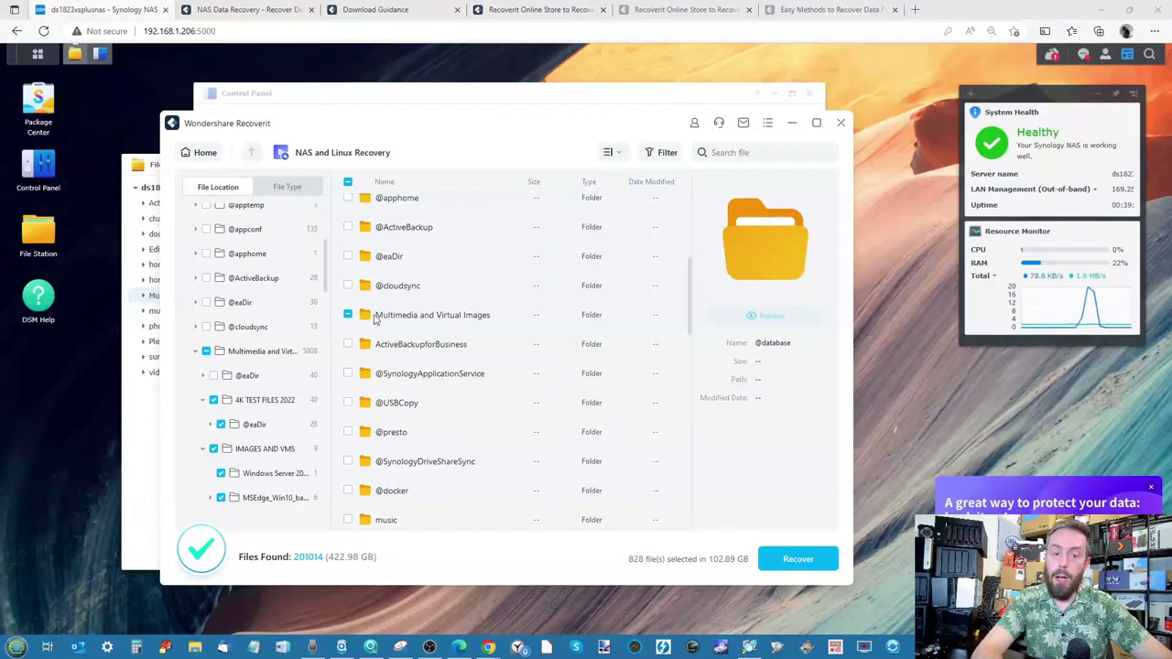
# Clear the whole selection, then tick only the Shoosmith Cricket in Hove photo album.
pyautogui.click(349, 314)
pyautogui.click(349, 314)
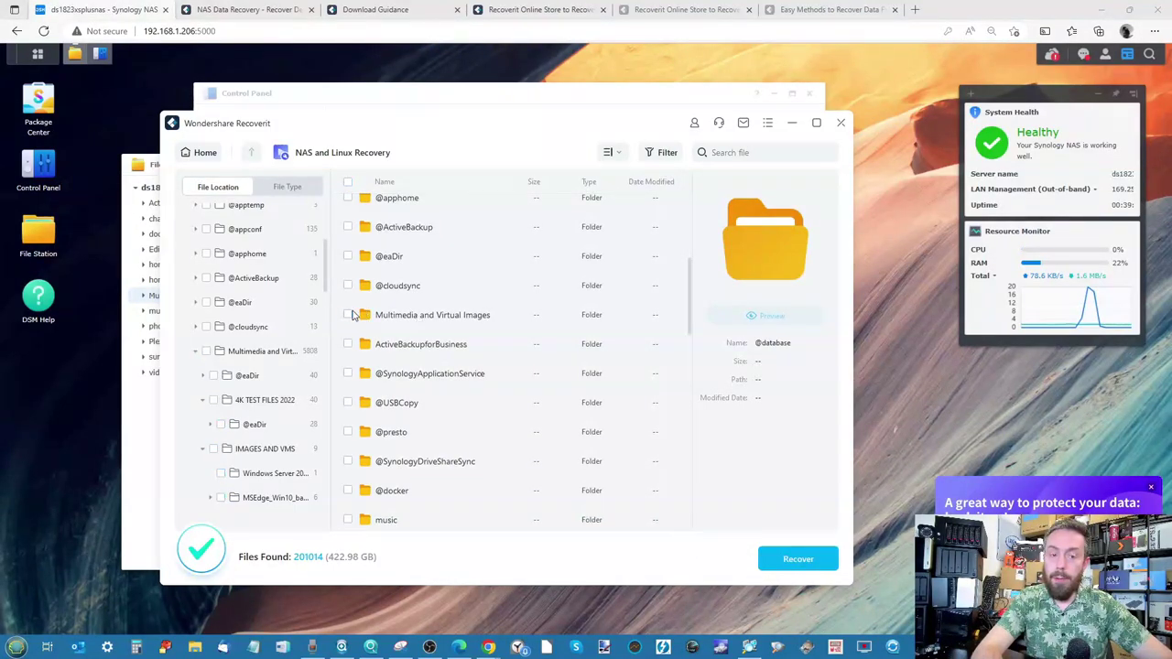
pyautogui.doubleClick(399, 315)
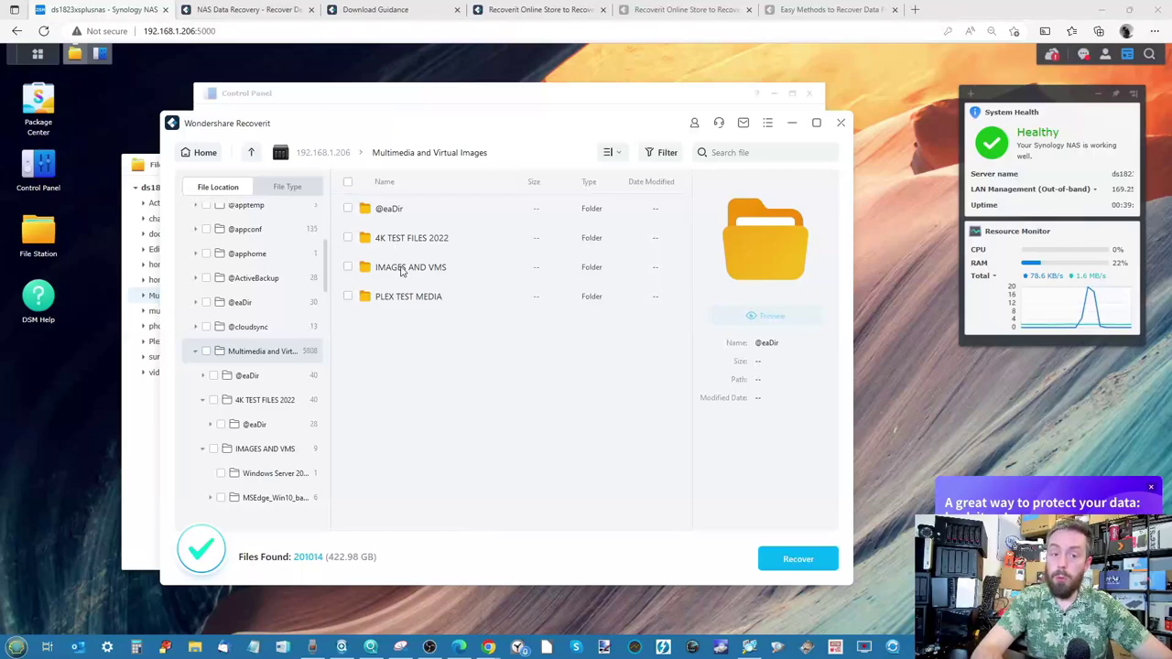
pyautogui.doubleClick(407, 297)
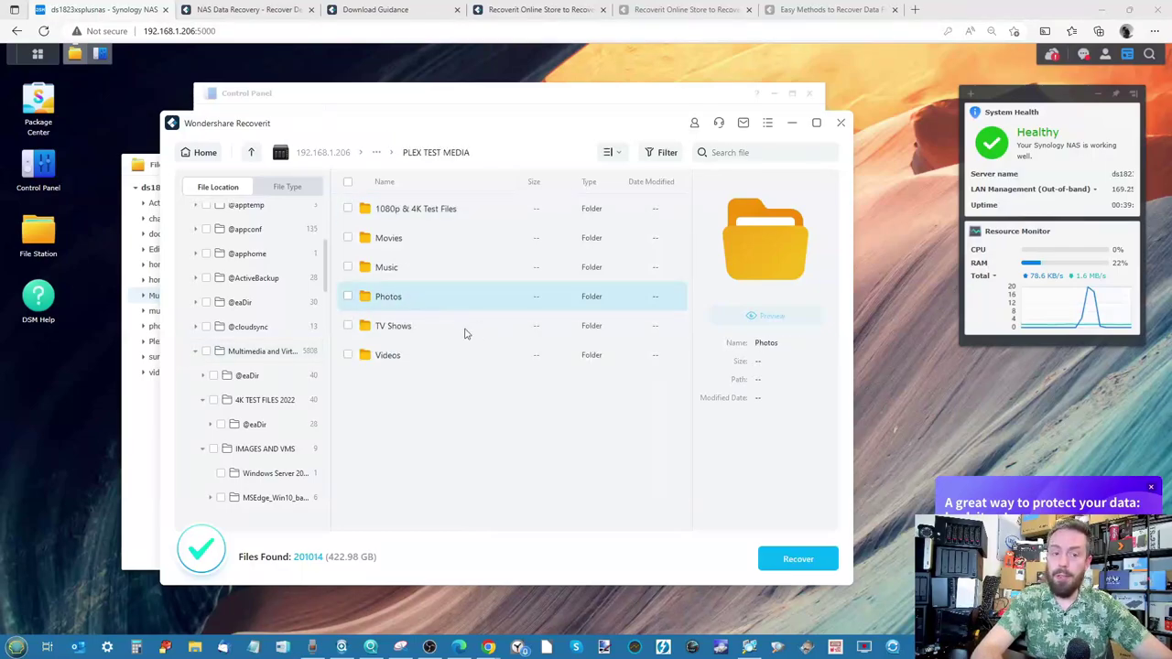
pyautogui.doubleClick(396, 311)
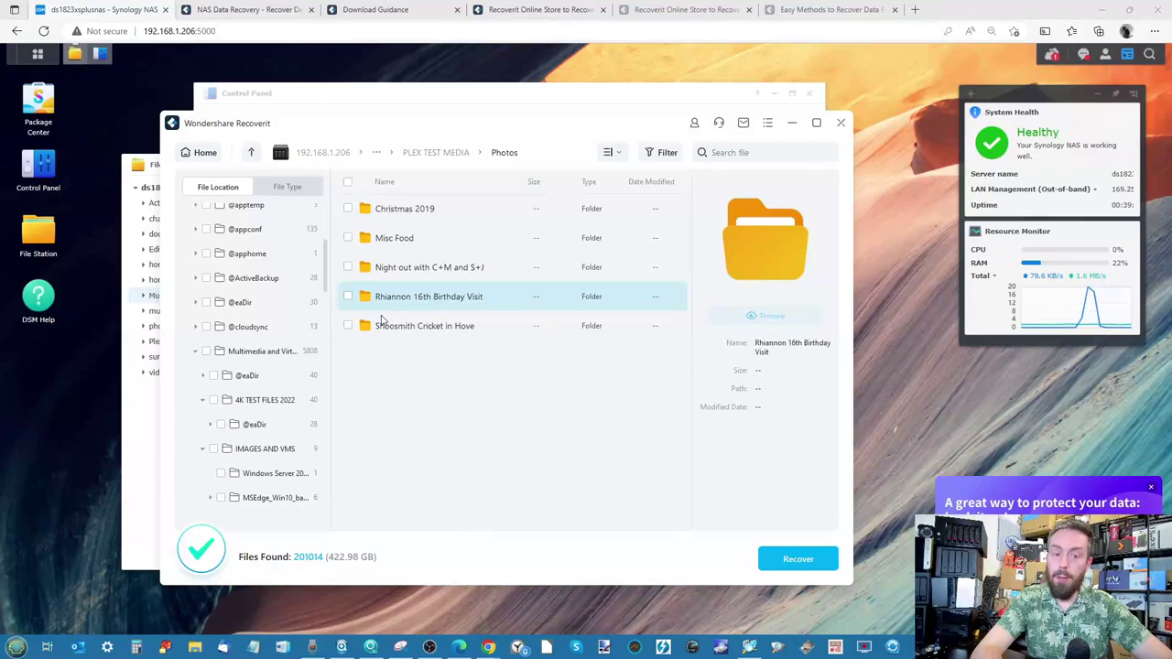
pyautogui.click(348, 326)
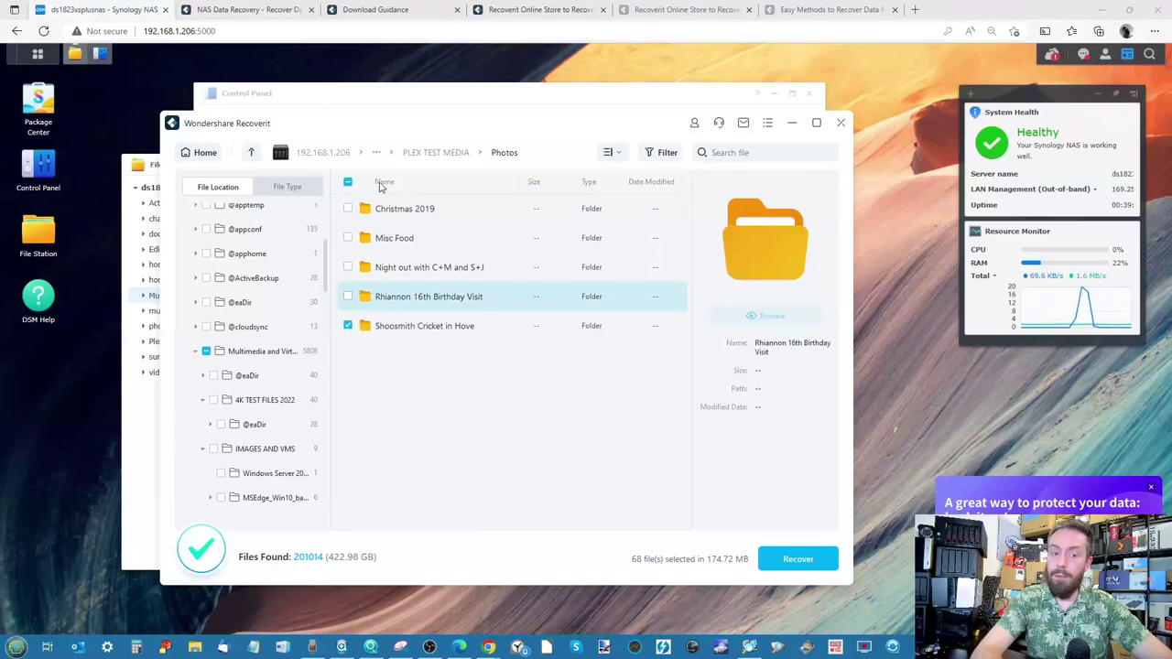
# Tick jellyfish-3-mbps-hd-hevc.mkv in the 1080p & 4K Test Files folder.
pyautogui.click(449, 154)
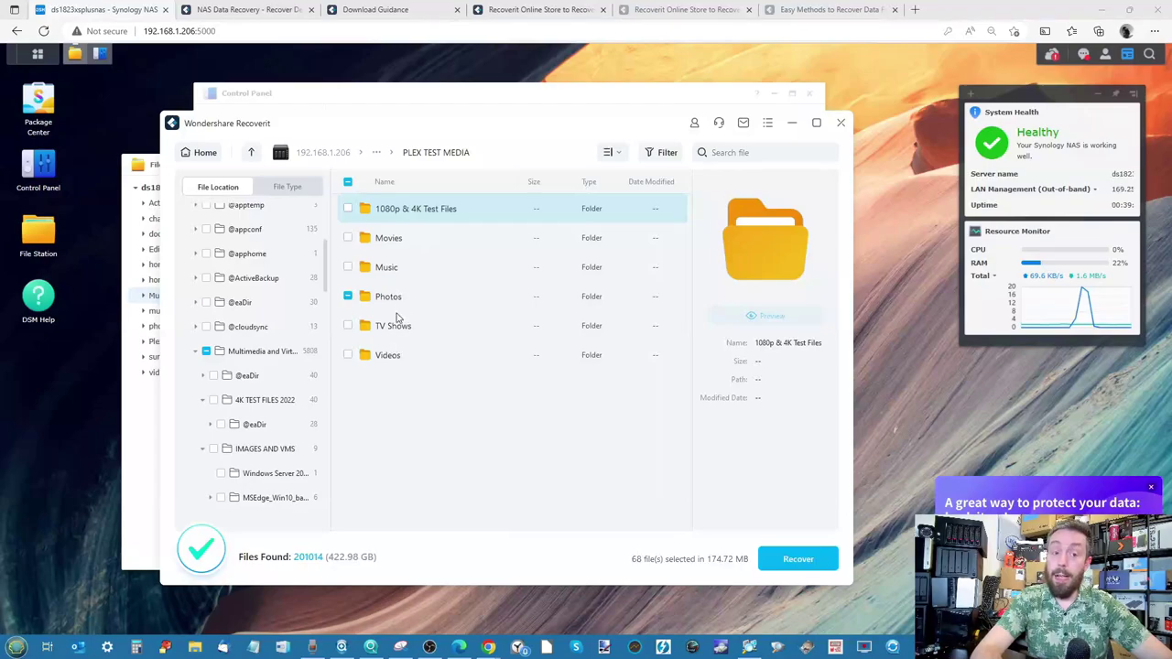
pyautogui.doubleClick(392, 211)
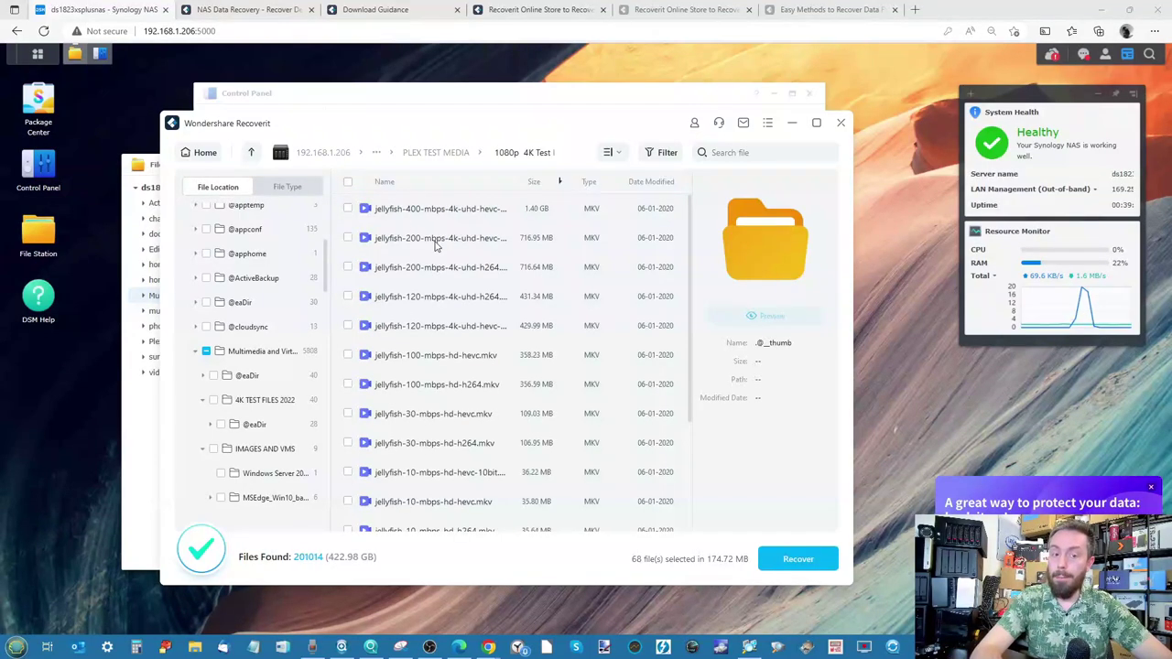
pyautogui.scroll(-3, 436, 244)
pyautogui.click(347, 459)
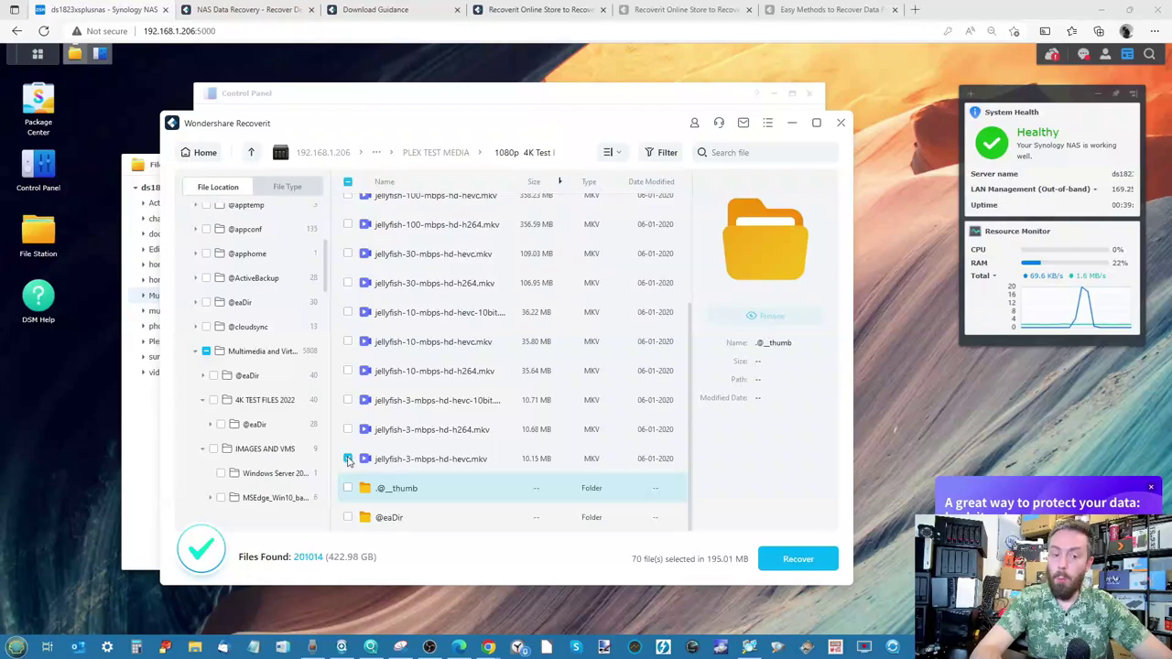
# Tick two Home Alone soundtrack tracks in Music, including track 06, for 72 files total.
pyautogui.click(430, 152)
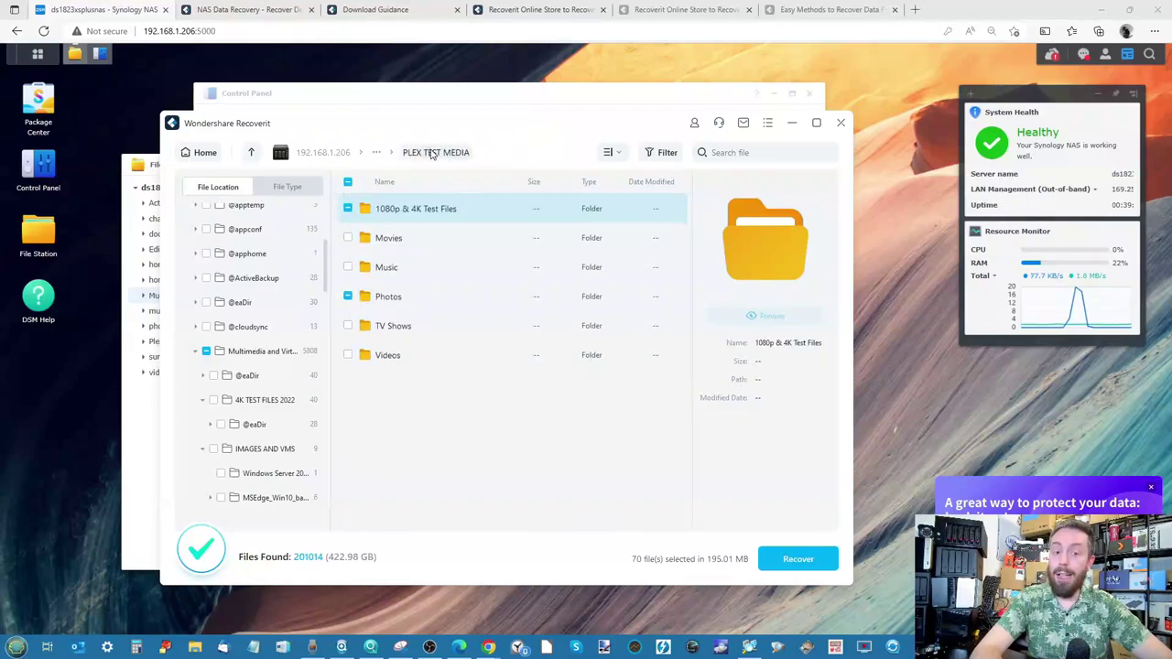
pyautogui.doubleClick(397, 267)
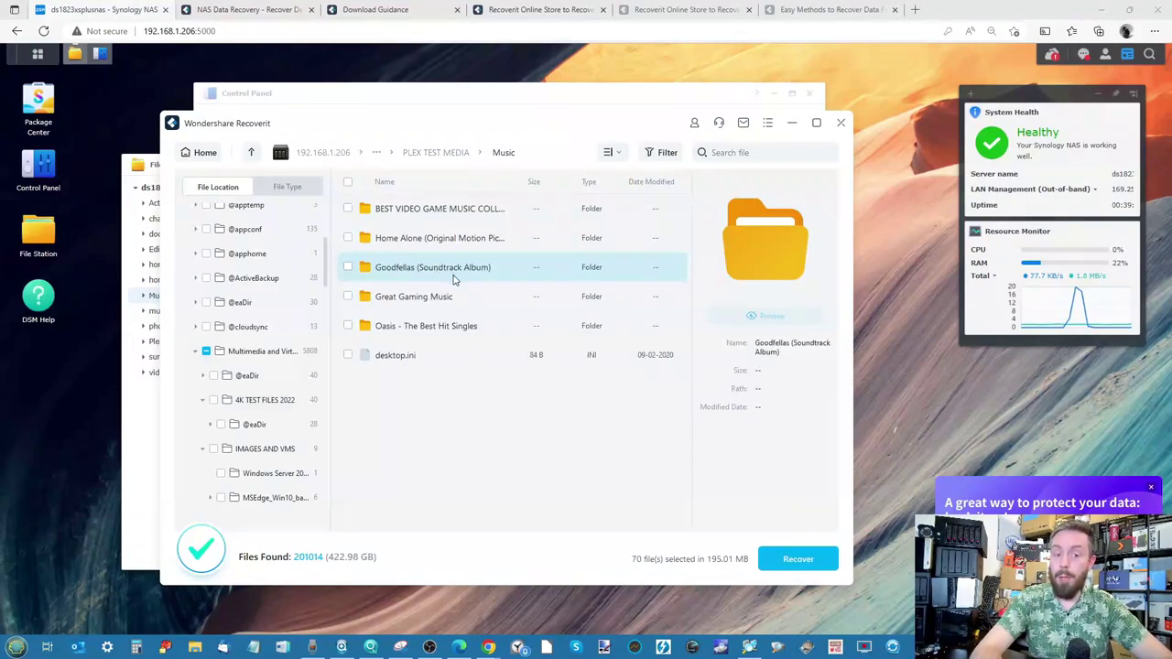
pyautogui.doubleClick(412, 239)
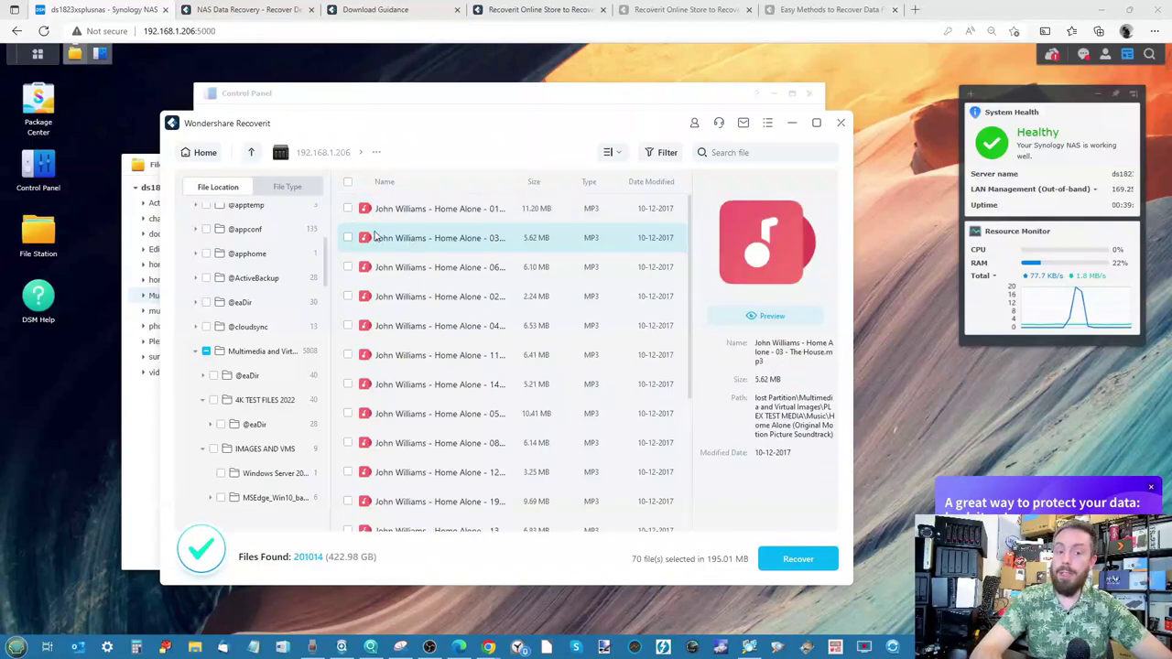
pyautogui.click(348, 208)
pyautogui.click(348, 266)
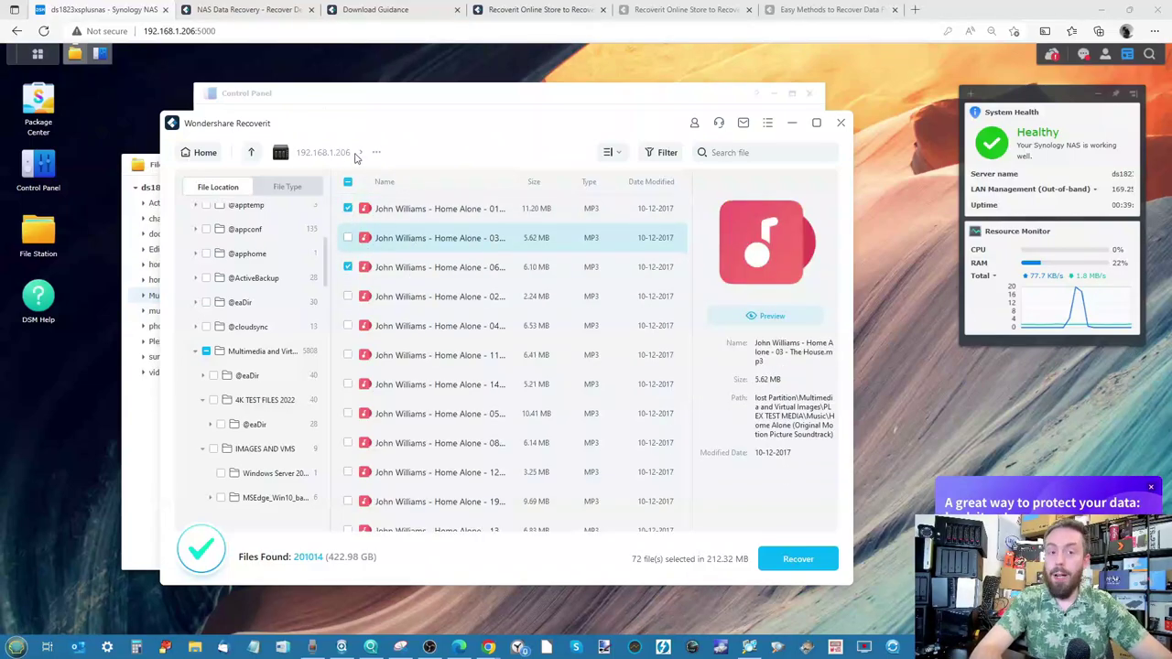
pyautogui.click(251, 153)
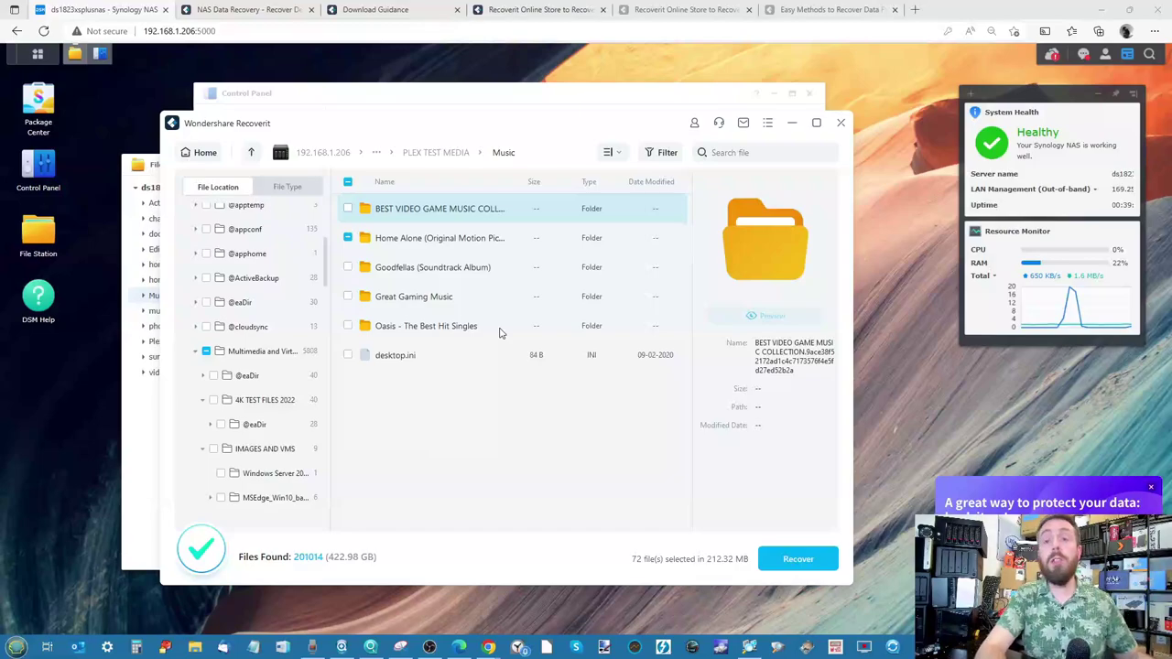
# Recover the 72 selected files into New Volume (E:) > Cheese Backup.
pyautogui.click(796, 568)
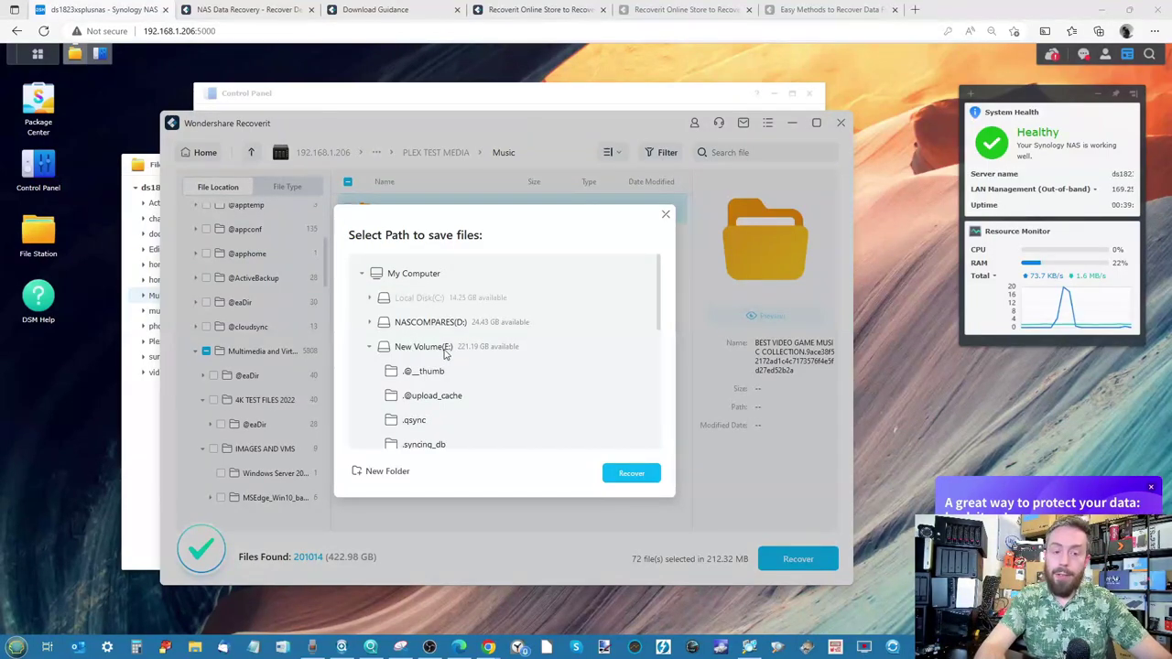
pyautogui.scroll(-6, 446, 355)
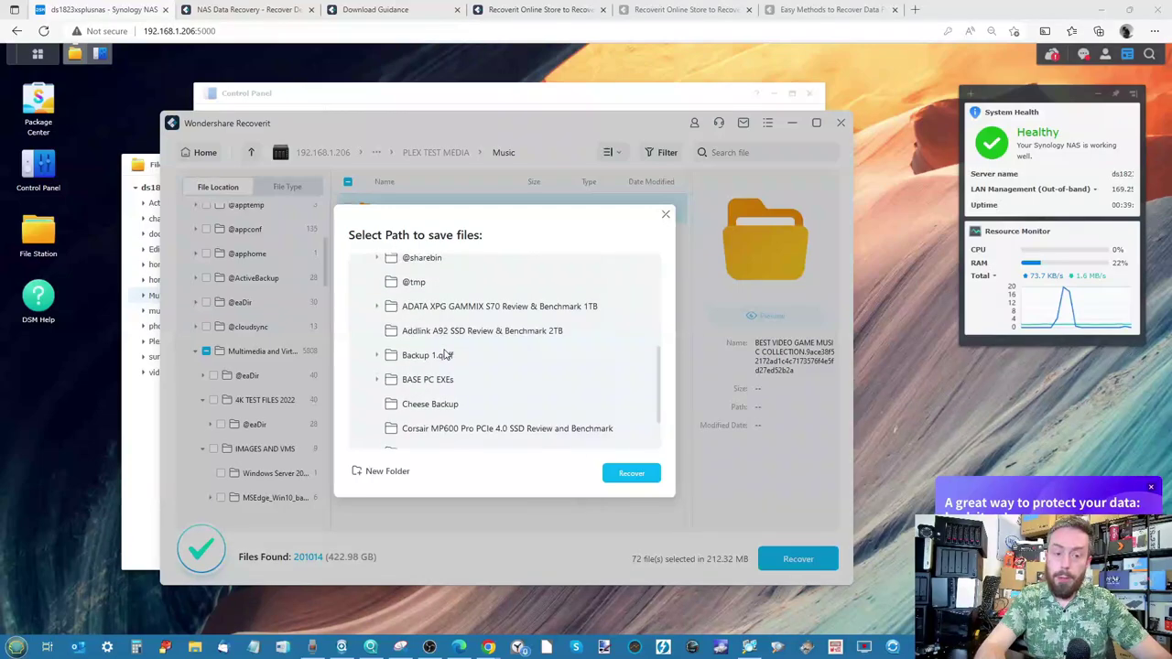
pyautogui.scroll(-2, 446, 355)
pyautogui.scroll(3, 446, 355)
pyautogui.scroll(-3, 446, 354)
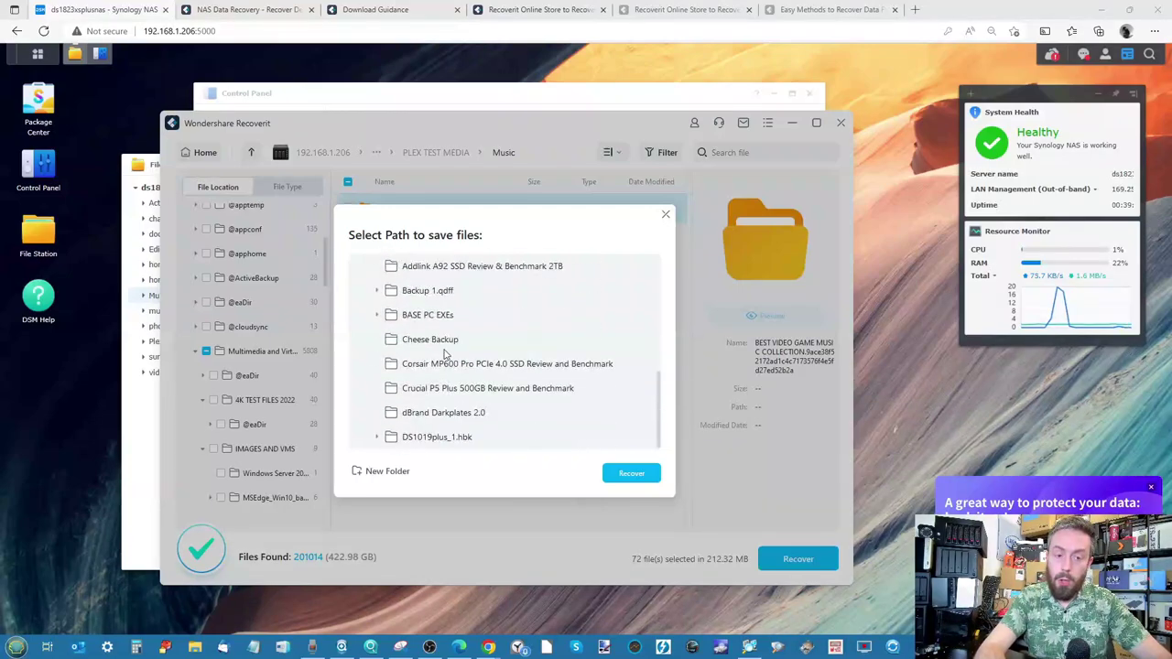
pyautogui.scroll(8, 446, 354)
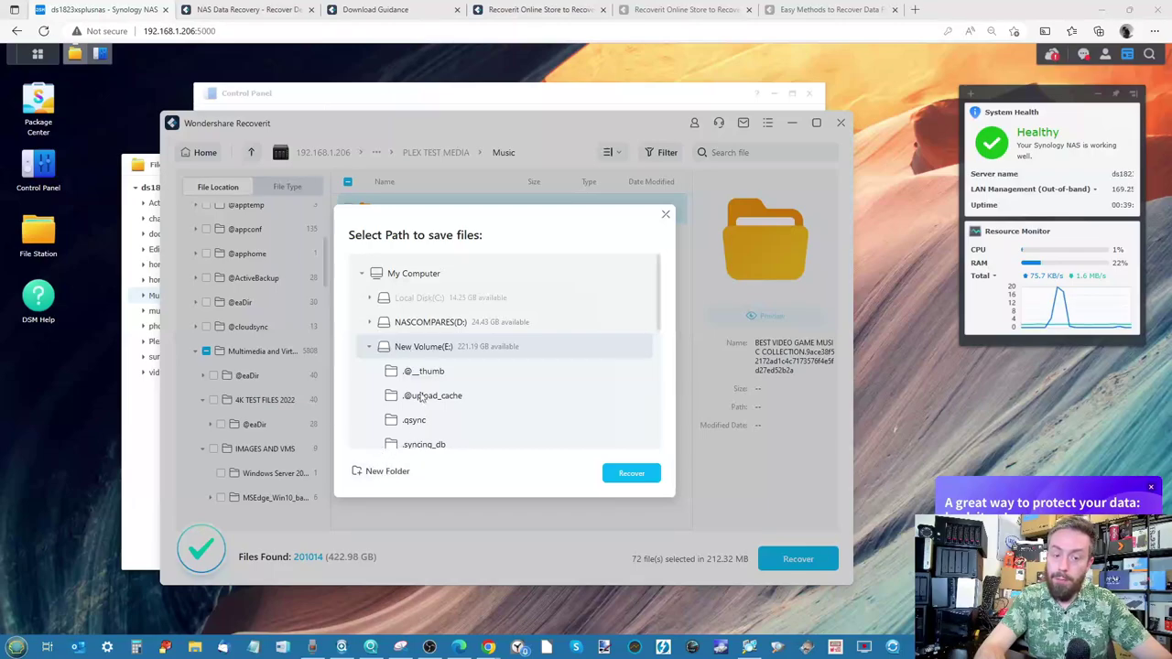
pyautogui.scroll(-2, 427, 389)
pyautogui.scroll(-4, 428, 389)
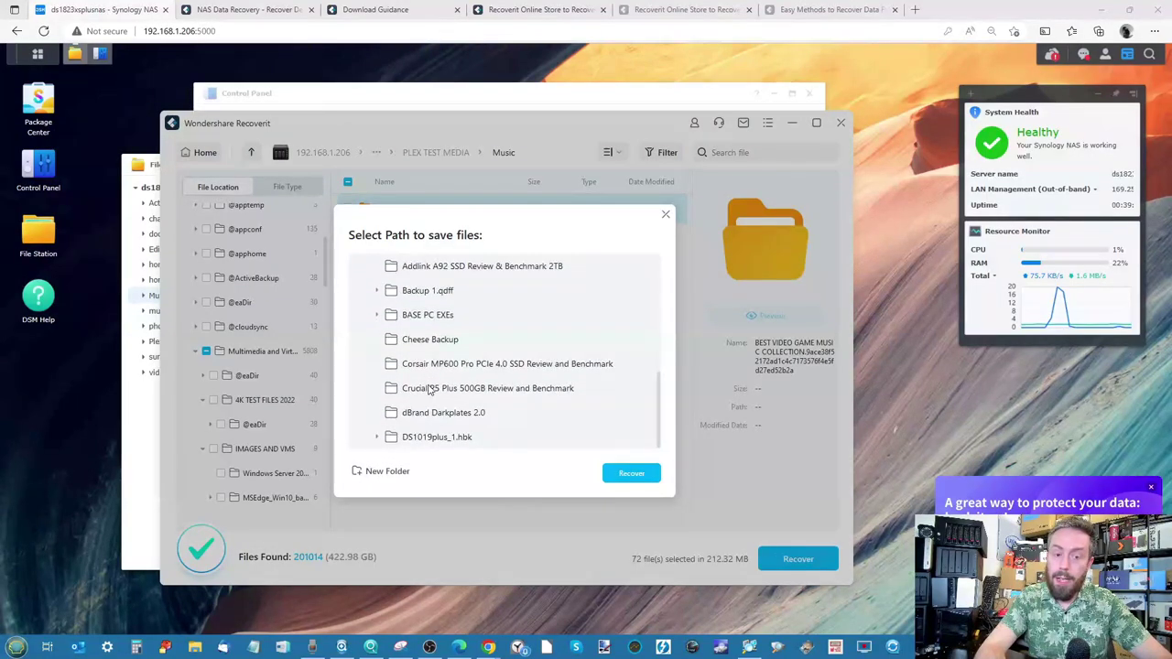
pyautogui.scroll(6, 428, 389)
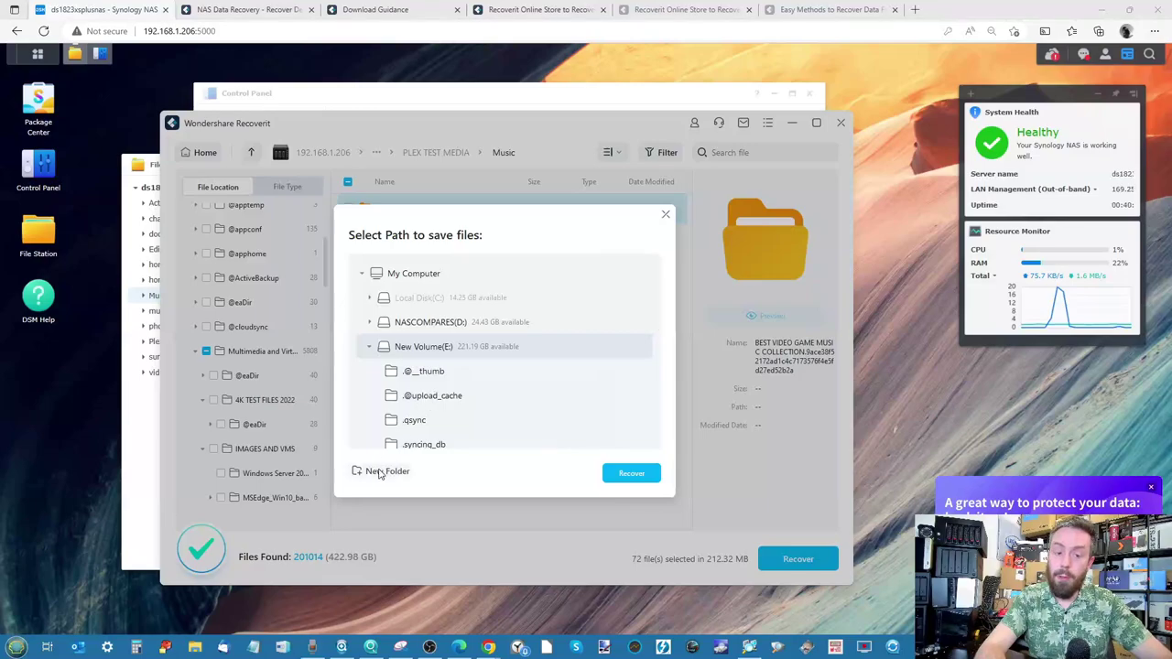
pyautogui.scroll(-5, 446, 381)
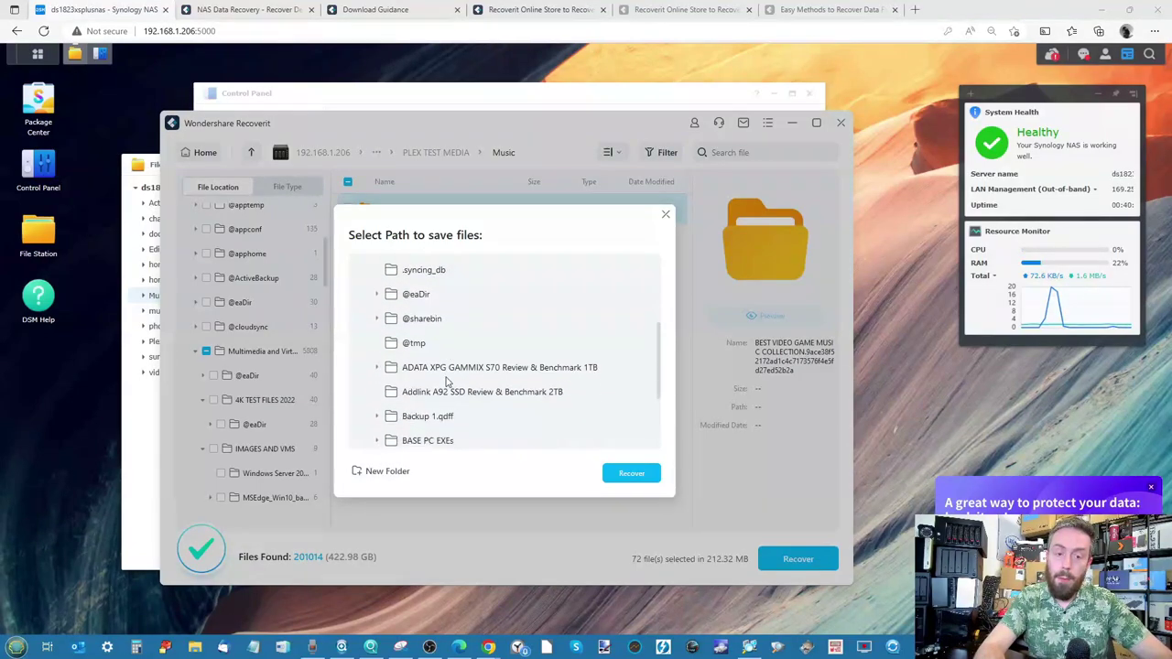
pyautogui.scroll(-2, 446, 381)
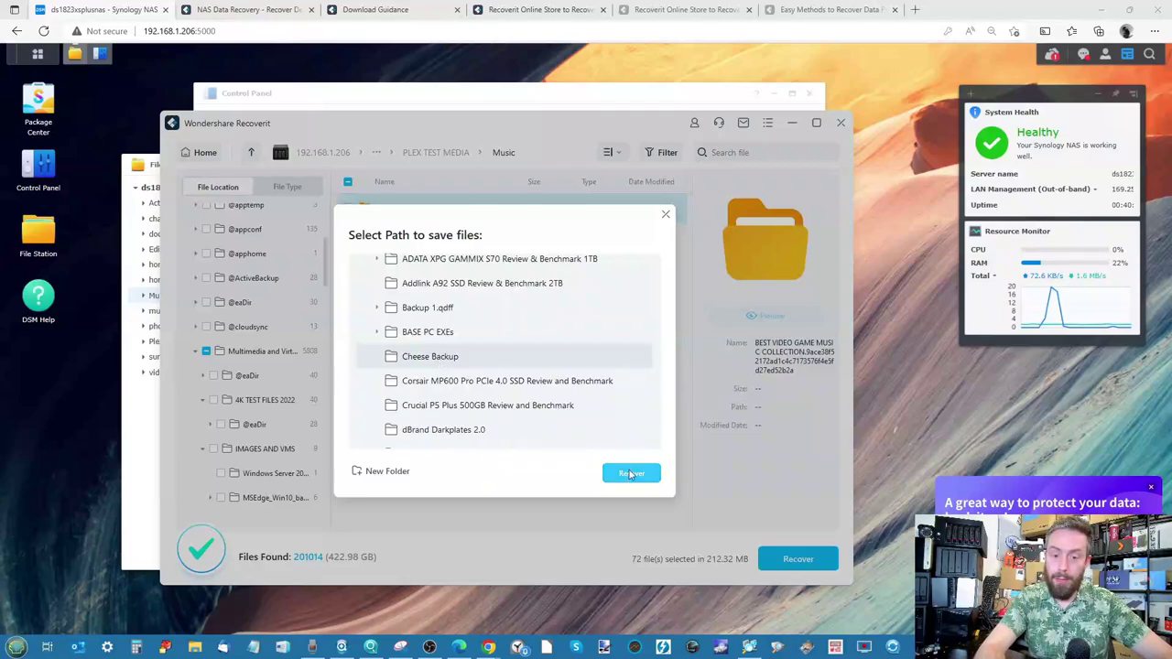
pyautogui.click(631, 472)
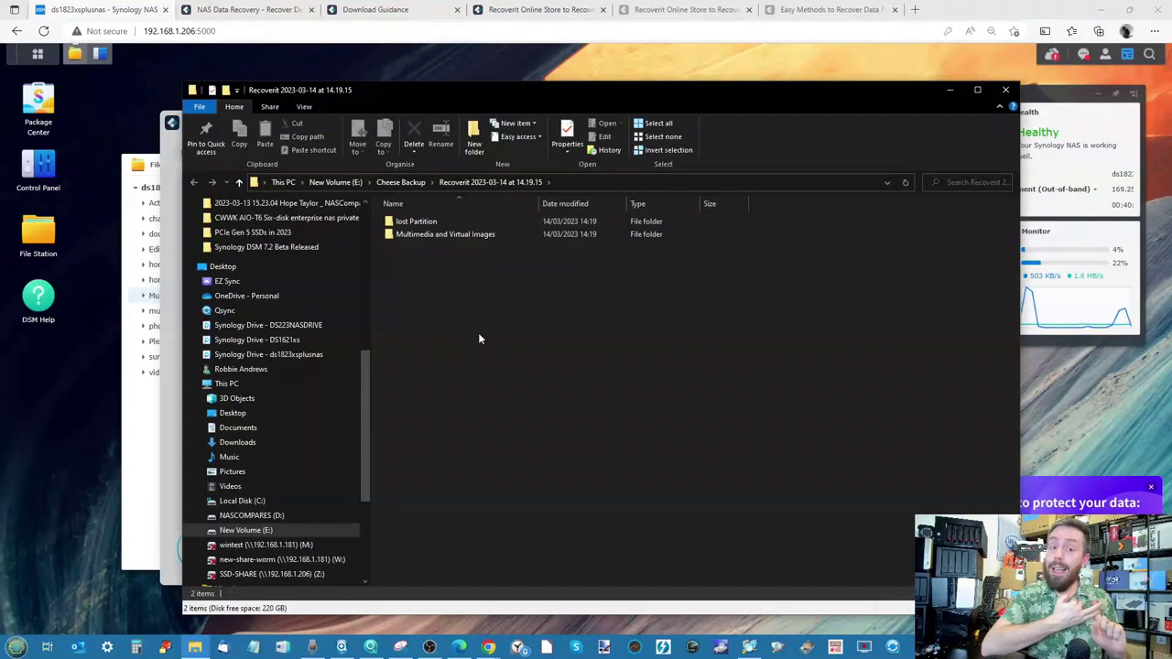
# Switch to the Recoverit Online Store tab listing the yearly Premium, Standard and Essential plans.
pyautogui.click(534, 9)
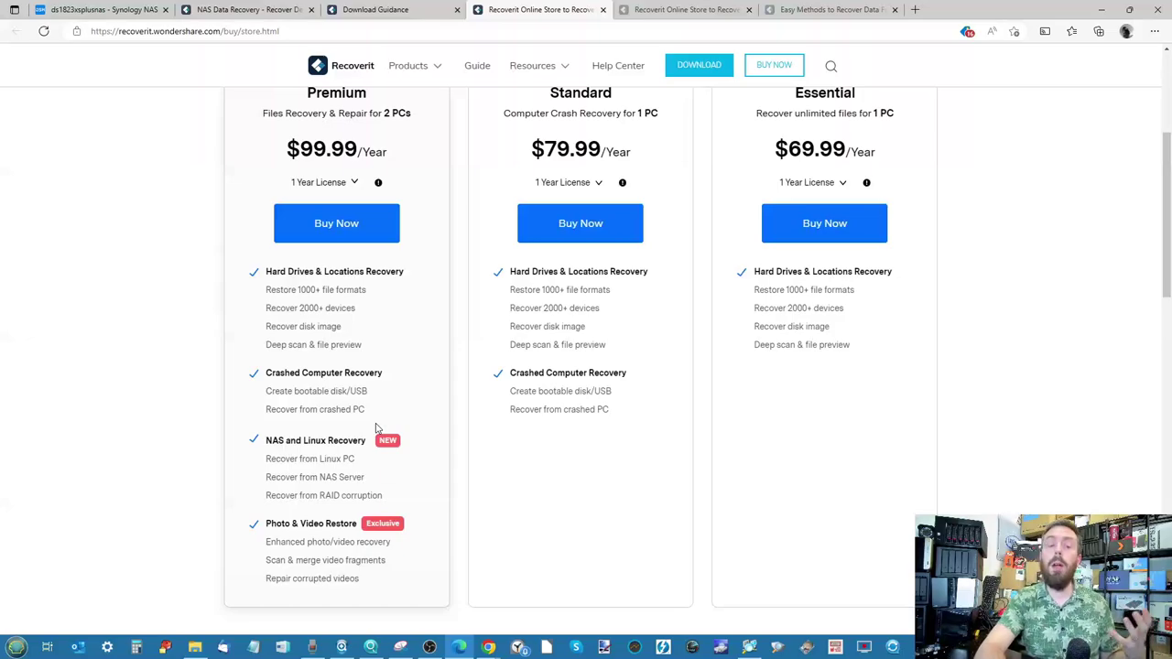
# Scroll the pricing page back to the Individuals plans, then return to File Explorer.
pyautogui.scroll(1, 376, 429)
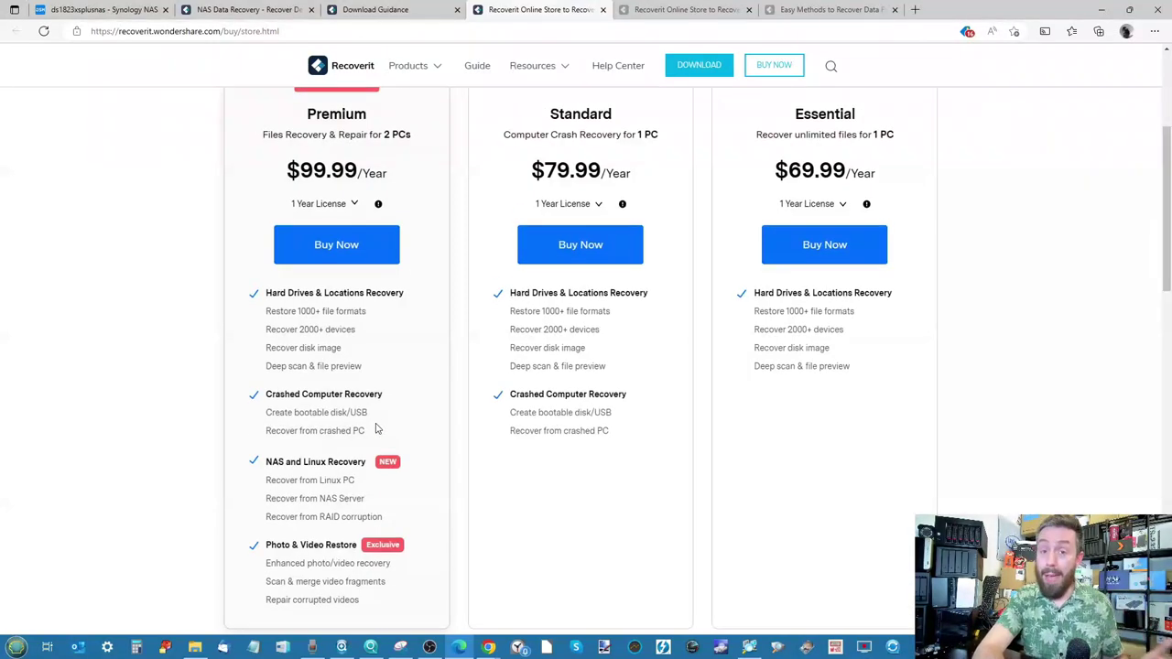
pyautogui.scroll(3, 375, 429)
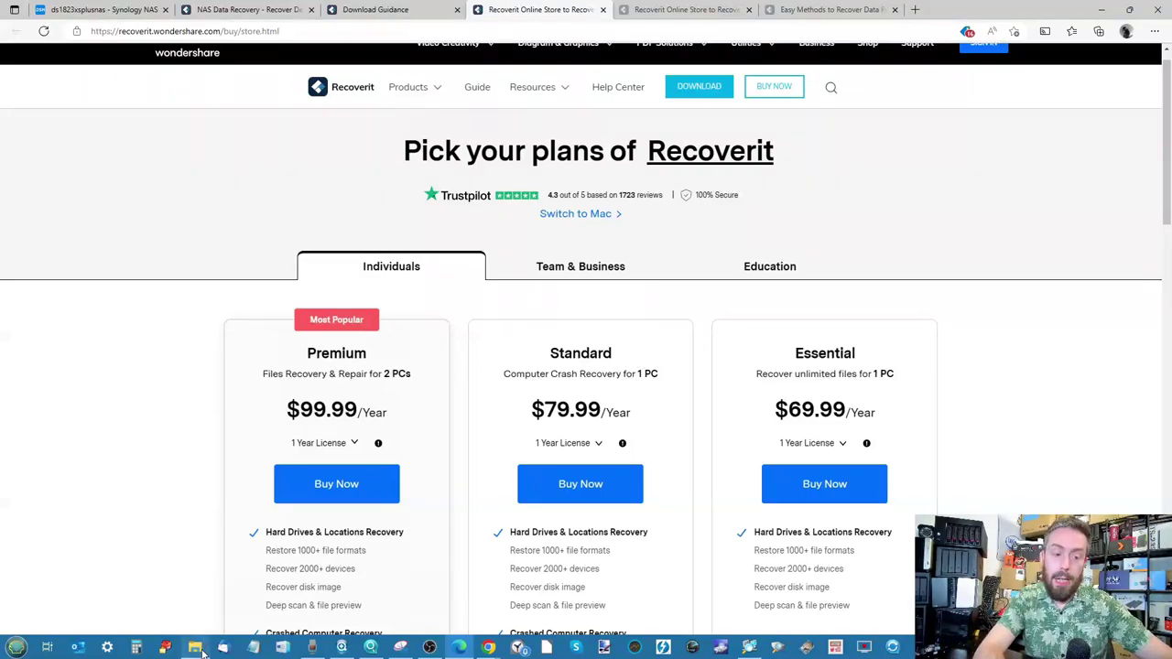
pyautogui.click(195, 647)
# Open the recovered Shoosmith Cricket in Hove photos and step through several in the viewer.
pyautogui.doubleClick(466, 237)
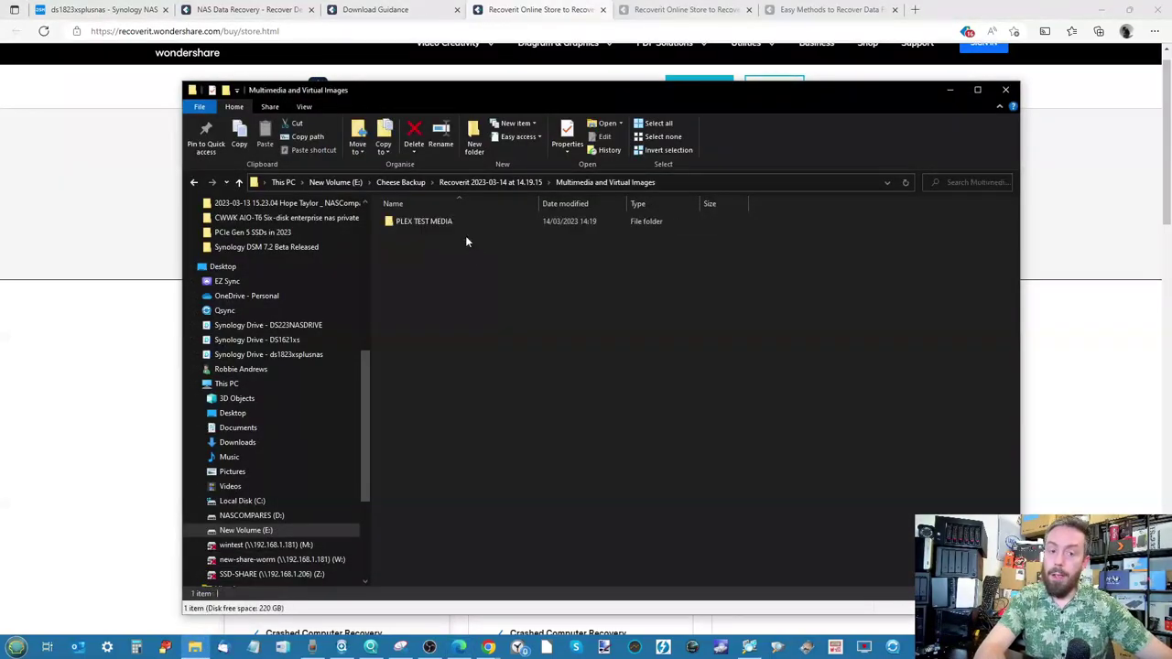
pyautogui.doubleClick(444, 223)
pyautogui.click(407, 227)
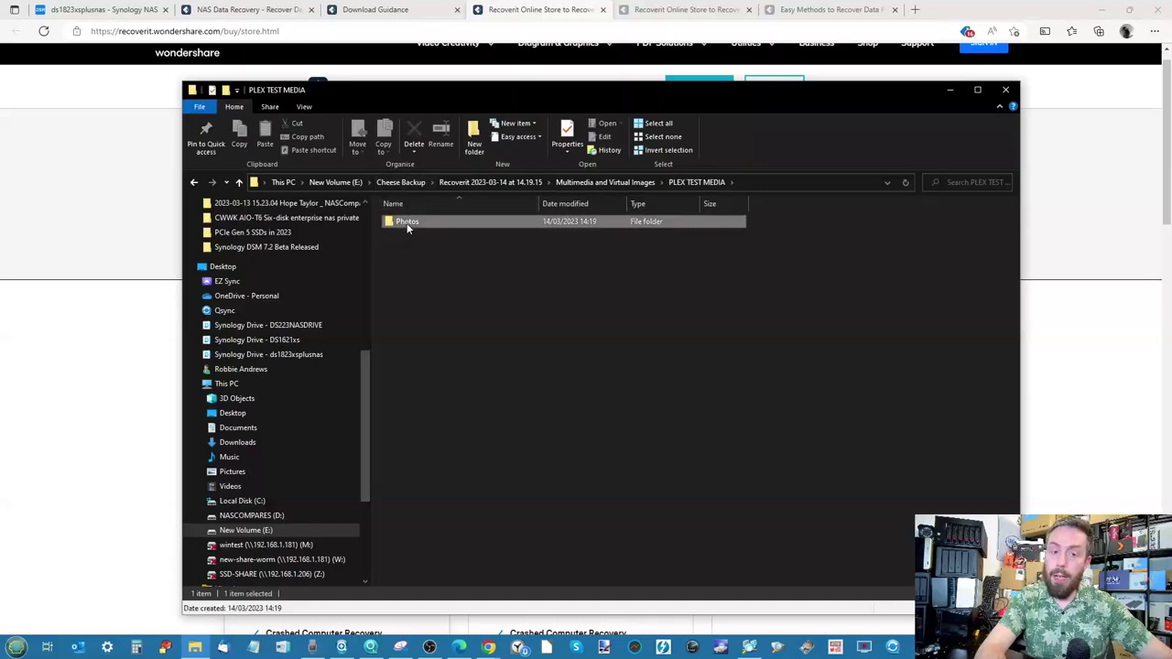
pyautogui.doubleClick(408, 227)
pyautogui.doubleClick(450, 221)
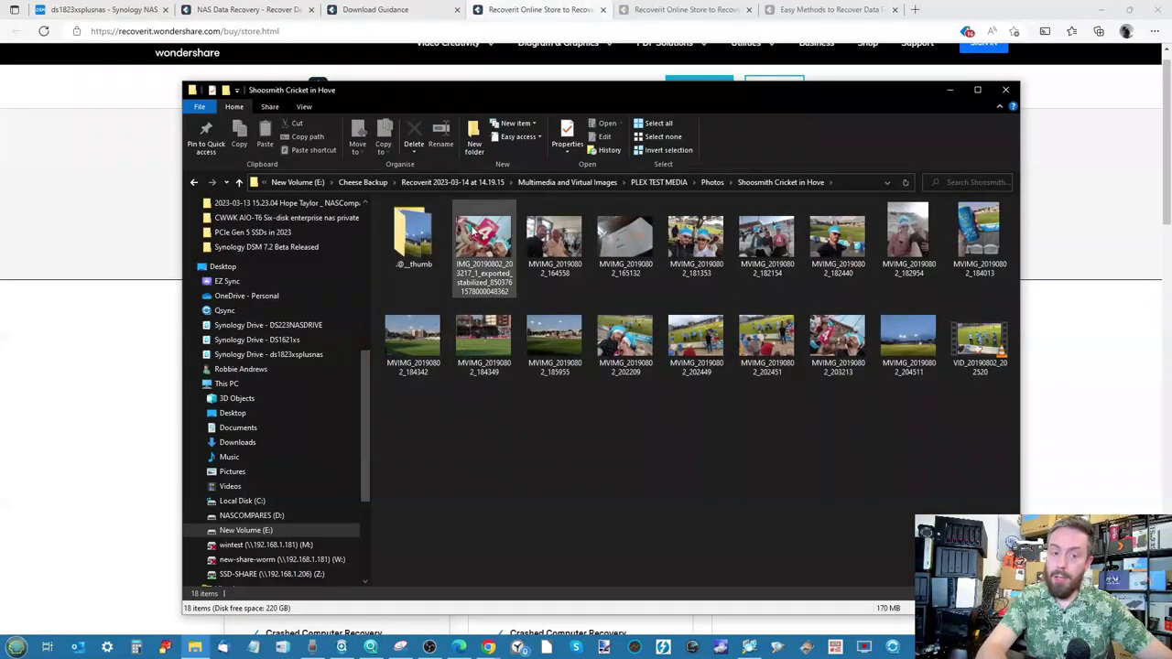
pyautogui.doubleClick(471, 229)
pyautogui.press('Right')
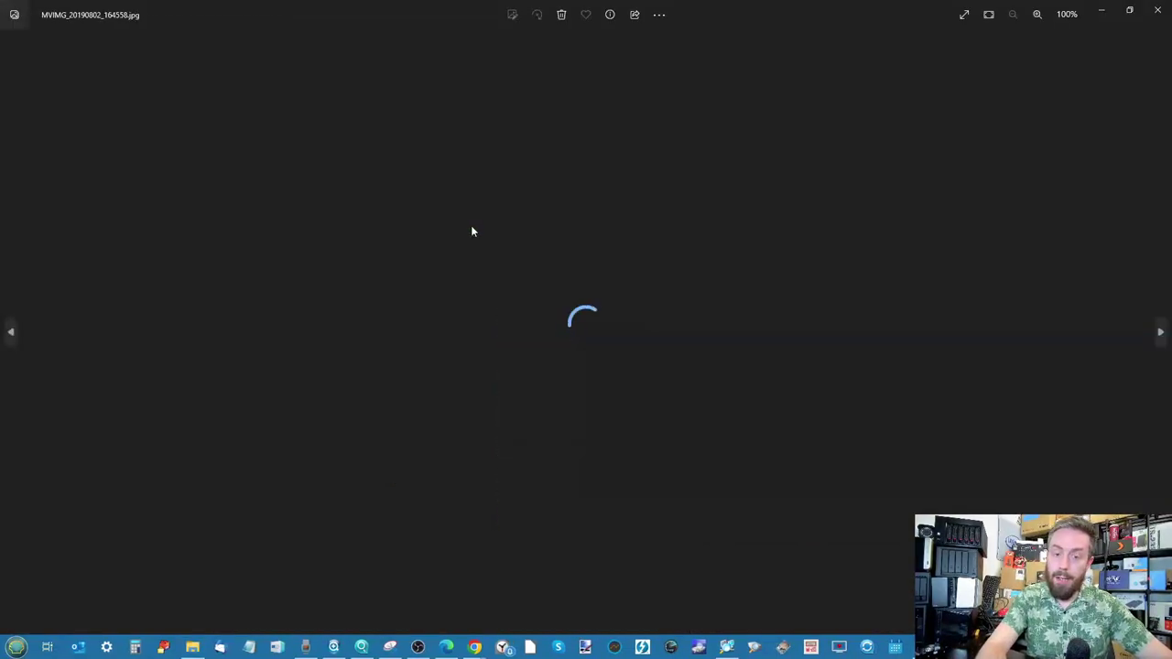
pyautogui.press('Right')
pyautogui.press('Right')
pyautogui.press('Right')
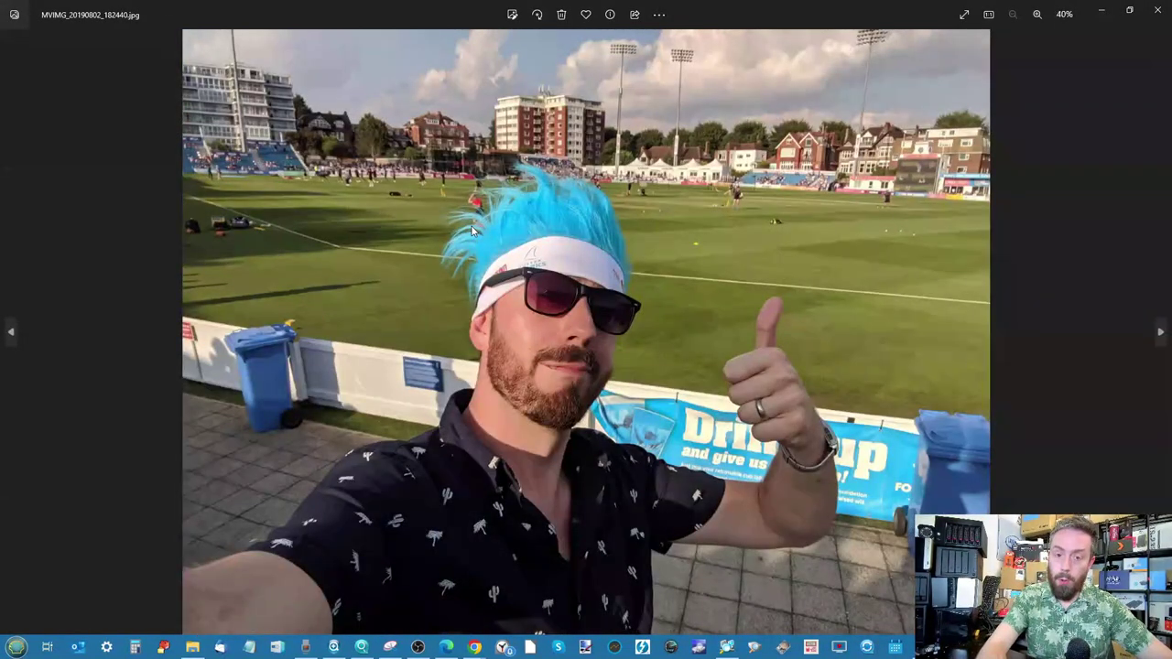
pyautogui.press('Right')
pyautogui.press('Right')
pyautogui.press('Right')
pyautogui.press('Right')
pyautogui.press('Right')
pyautogui.press('Right')
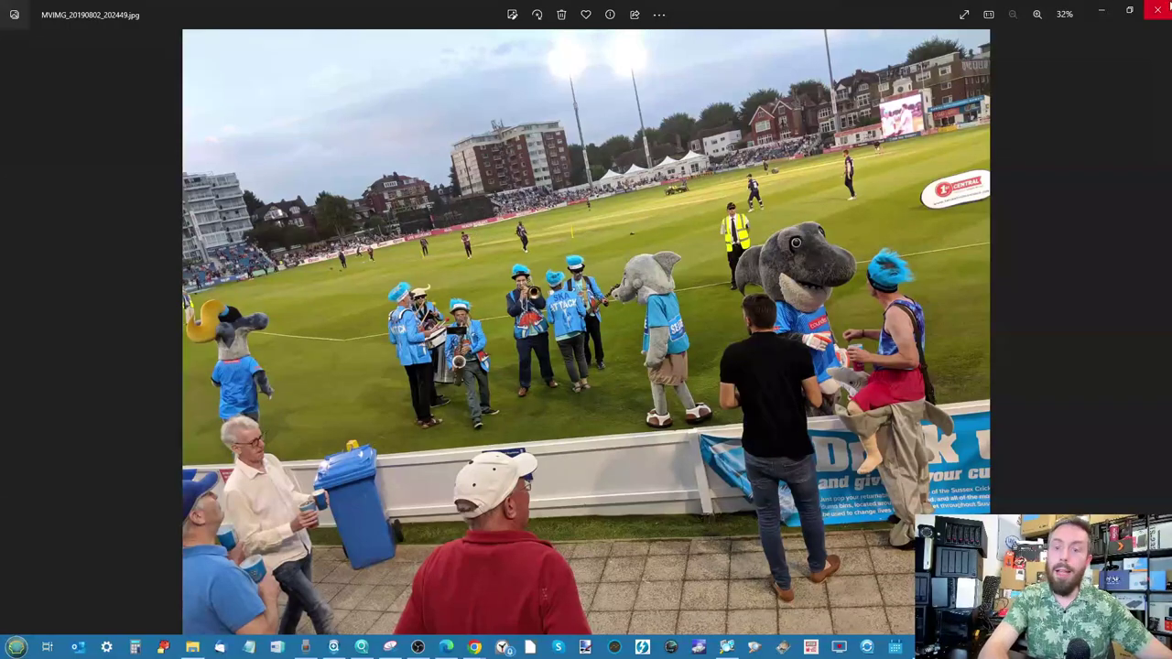
pyautogui.click(1158, 9)
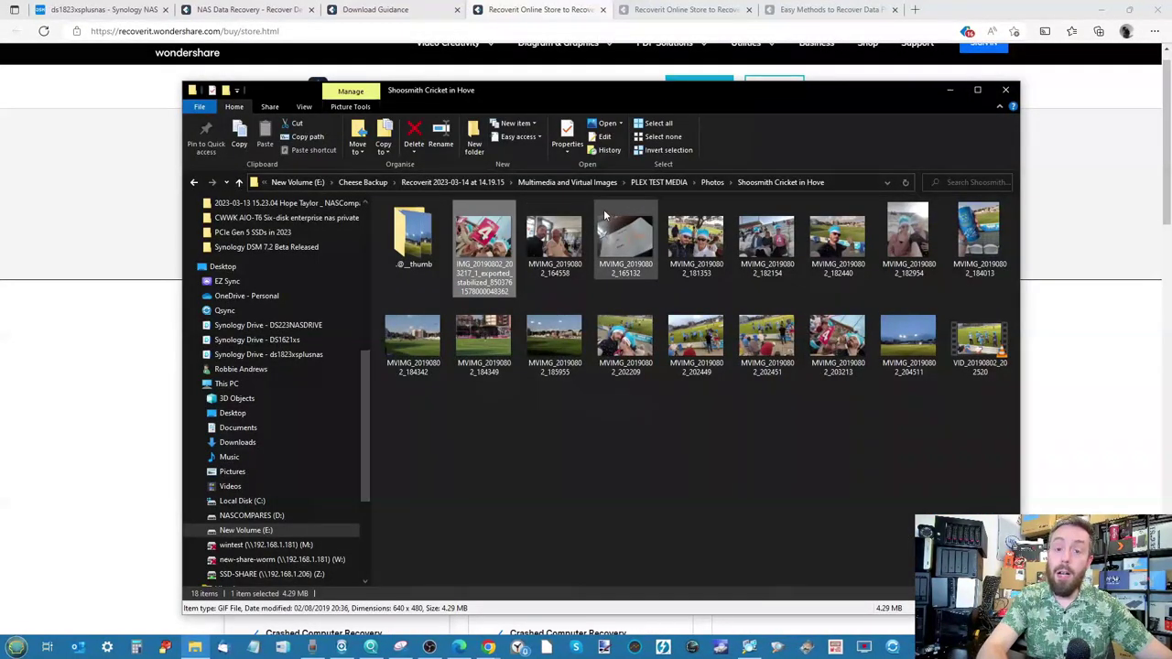
# Go back up and open lost Partition > Multimedia and Virtual Images > PLEX TEST MEDIA > Music > Home Alone.
pyautogui.click(662, 184)
pyautogui.click(611, 182)
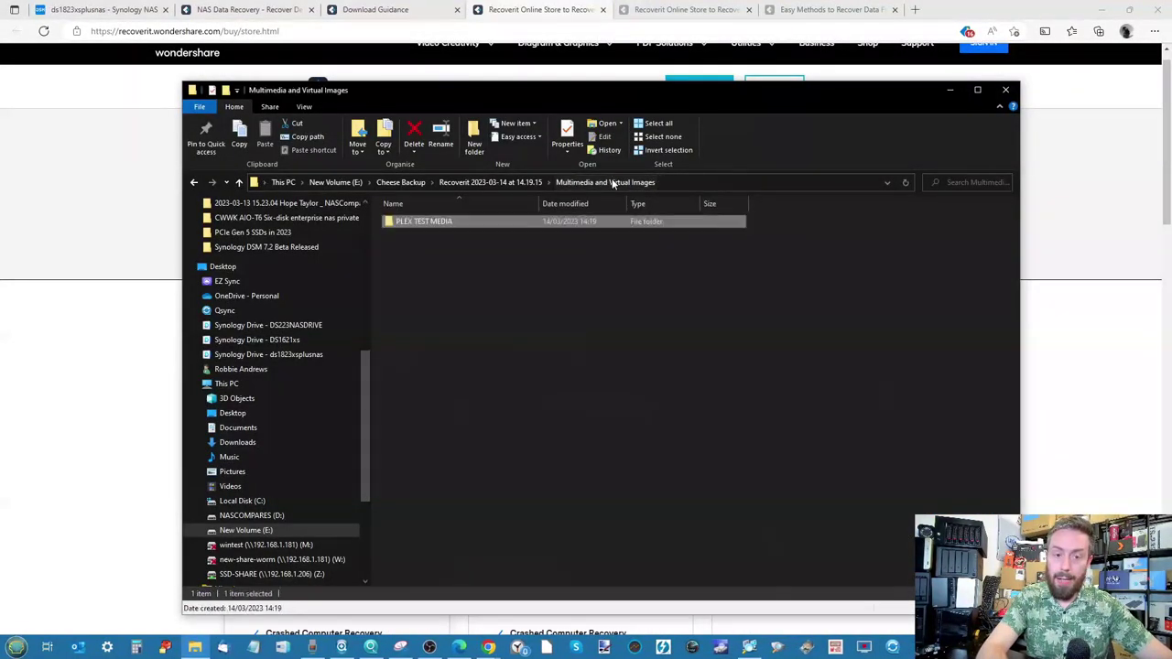
pyautogui.click(511, 182)
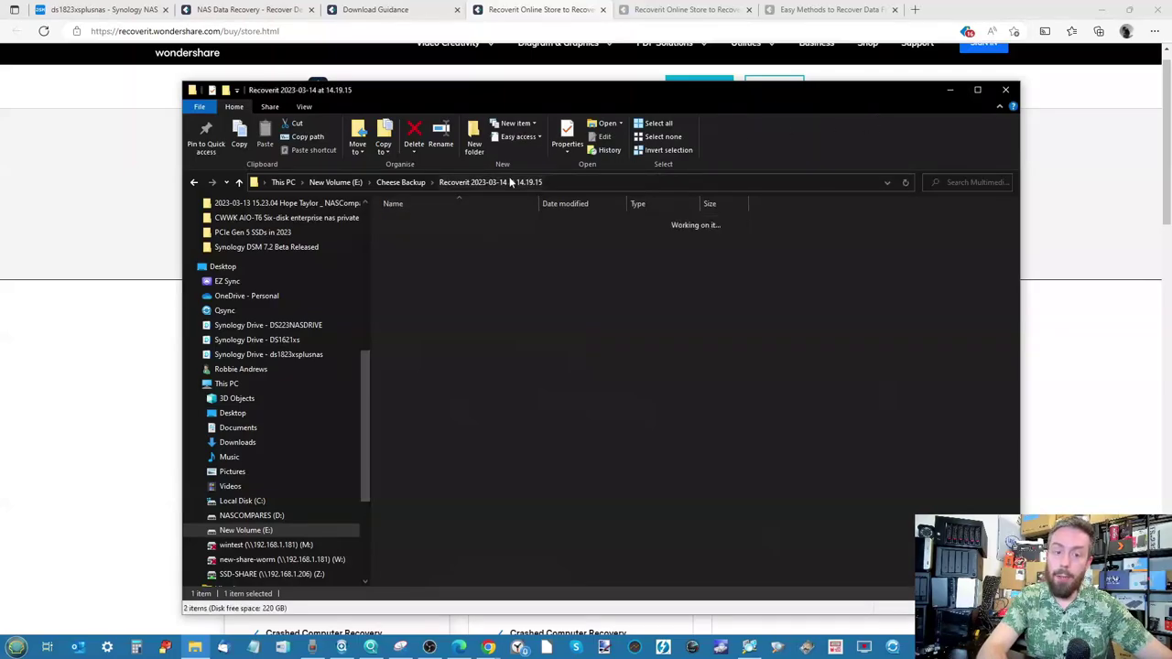
pyautogui.doubleClick(431, 222)
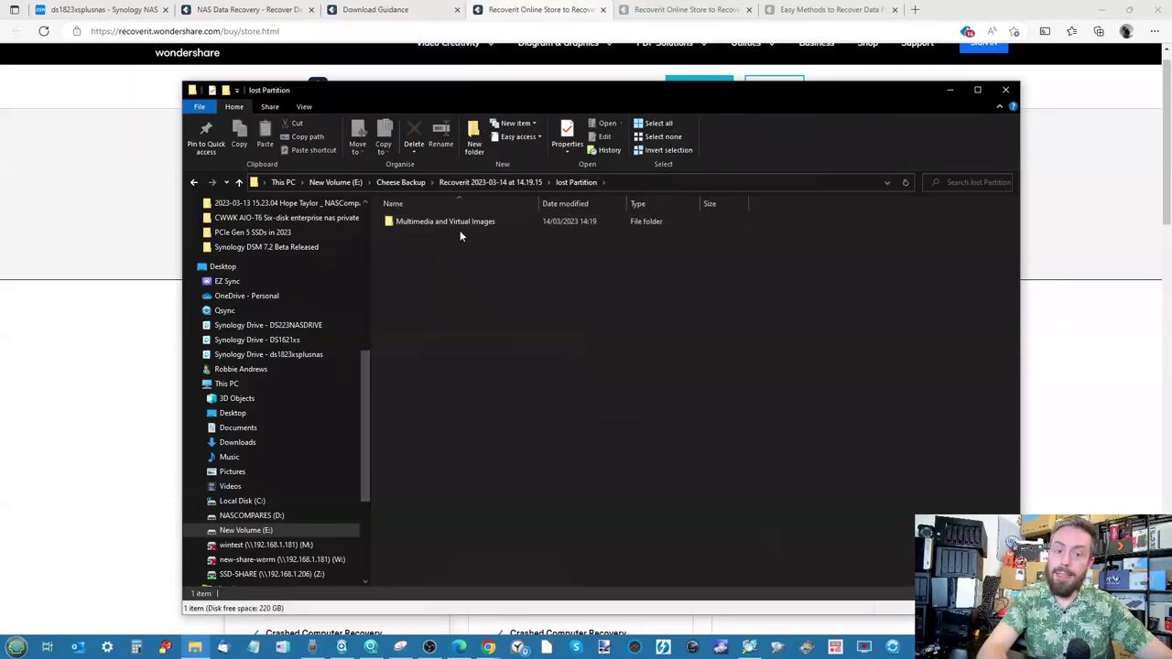
pyautogui.doubleClick(462, 222)
pyautogui.doubleClick(436, 224)
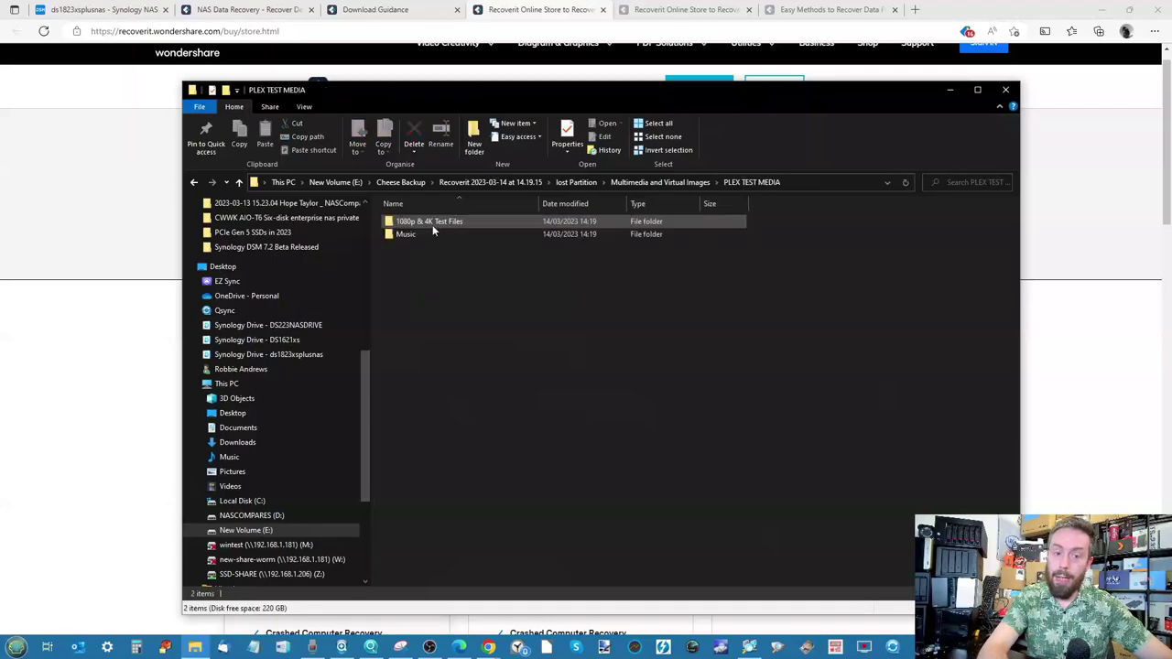
pyautogui.doubleClick(420, 231)
pyautogui.doubleClick(433, 221)
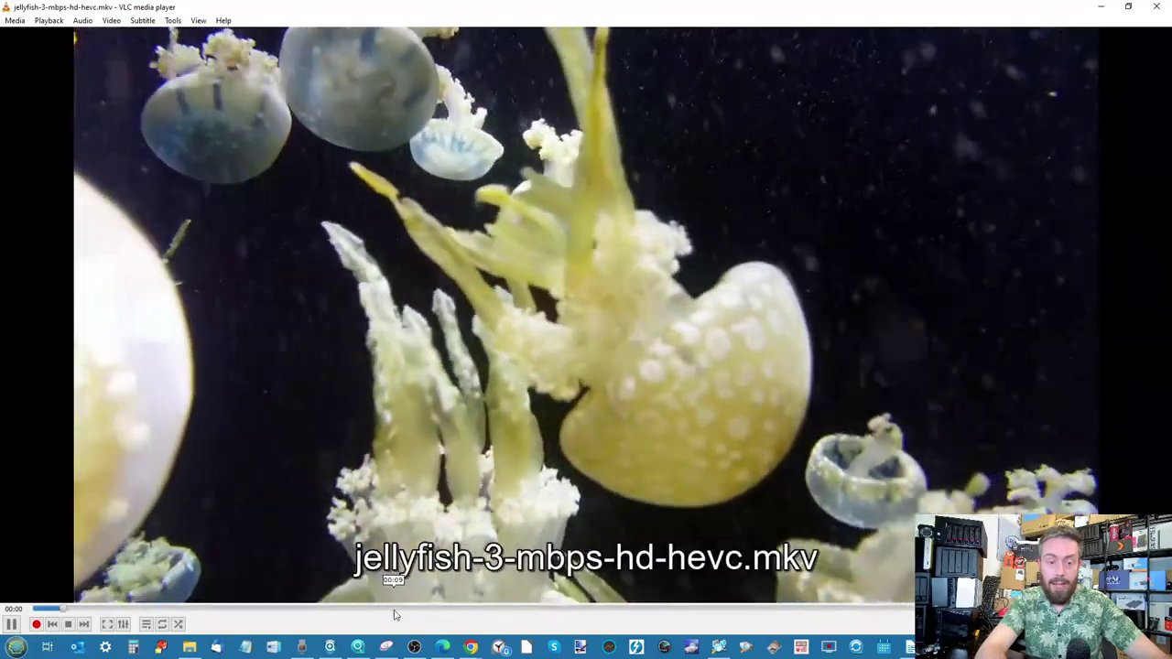
# Seek the jellyfish-3-mbps-hd-hevc.mkv video to about 00:09 and 00:18 in VLC, then close VLC.
pyautogui.click(395, 609)
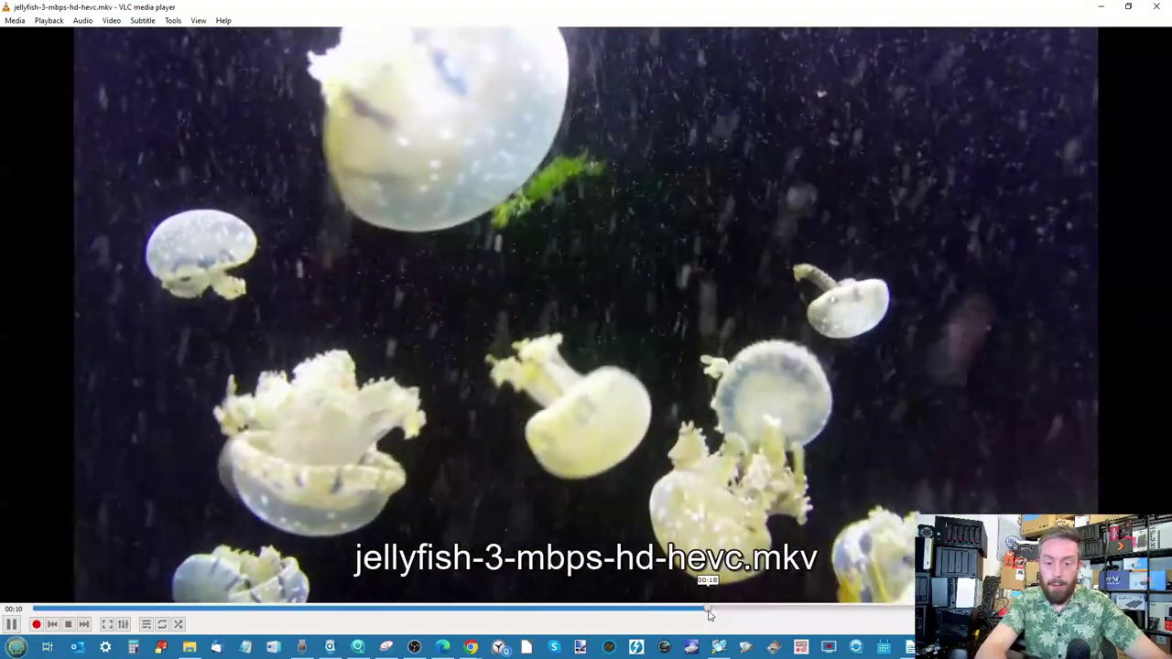
pyautogui.click(700, 609)
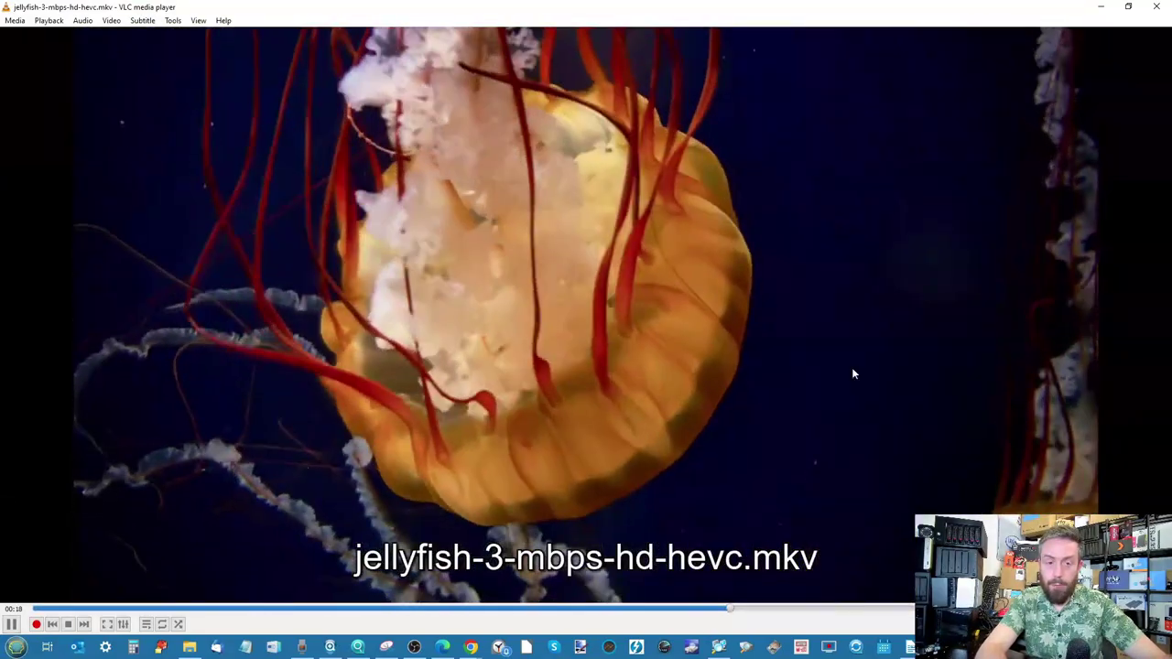
pyautogui.click(1152, 9)
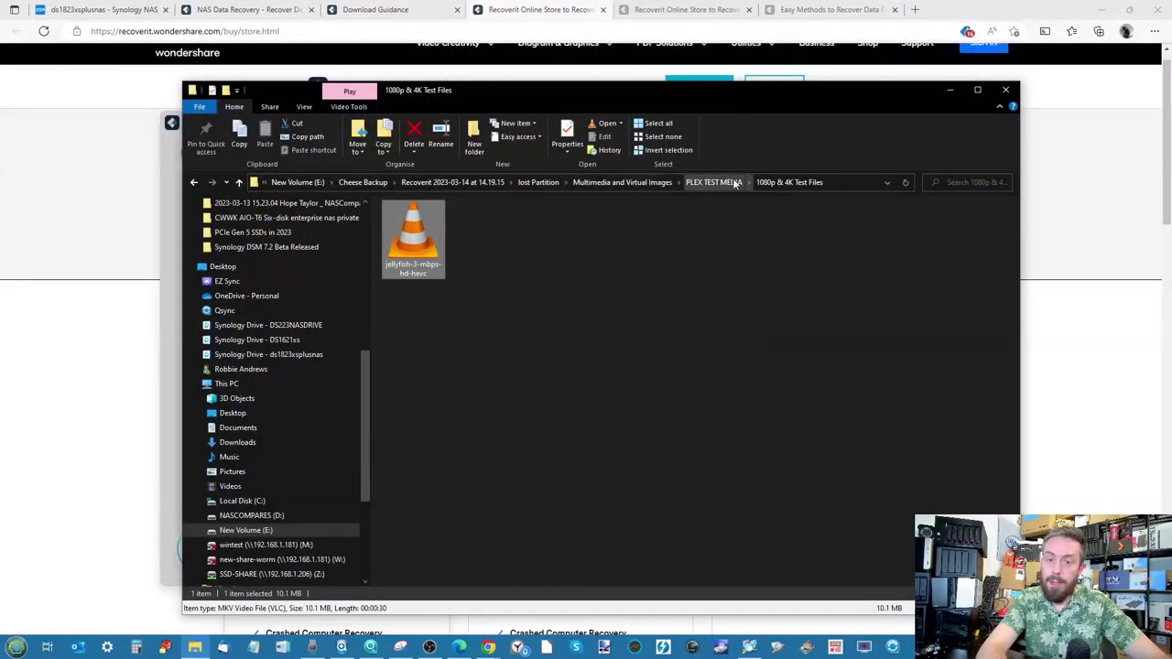
# Go back up to the Recoverit results folder, minimize Explorer, and dismiss the 71-files-recovered notice.
pyautogui.click(736, 183)
pyautogui.click(569, 182)
pyautogui.click(499, 183)
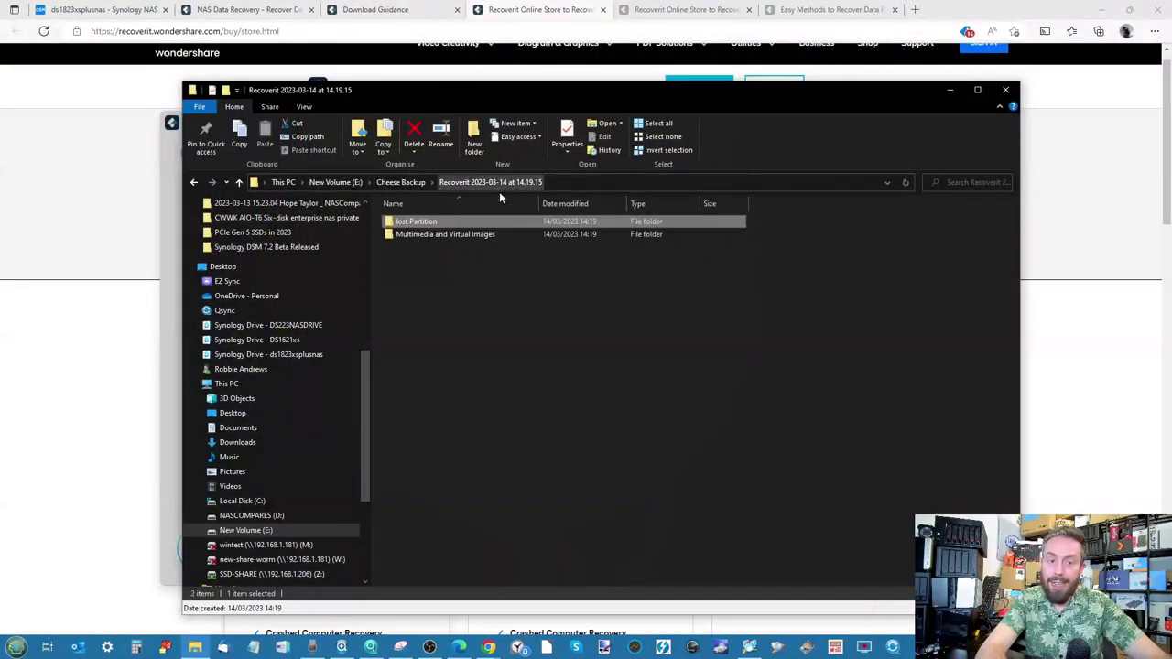
pyautogui.click(951, 89)
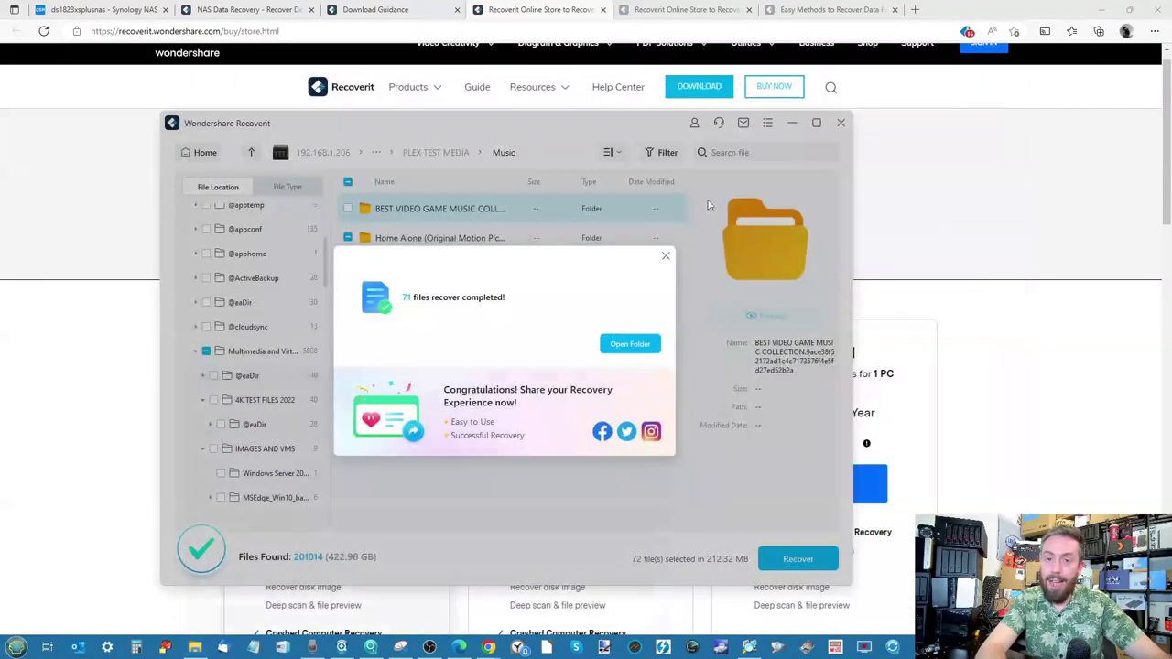
pyautogui.click(666, 255)
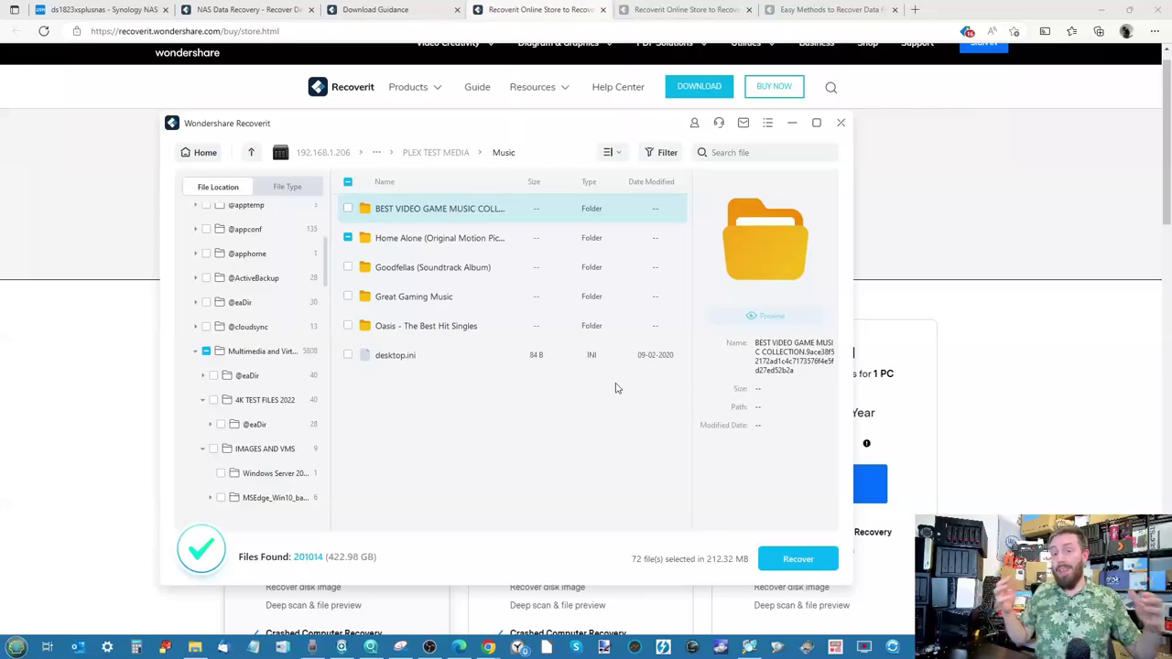